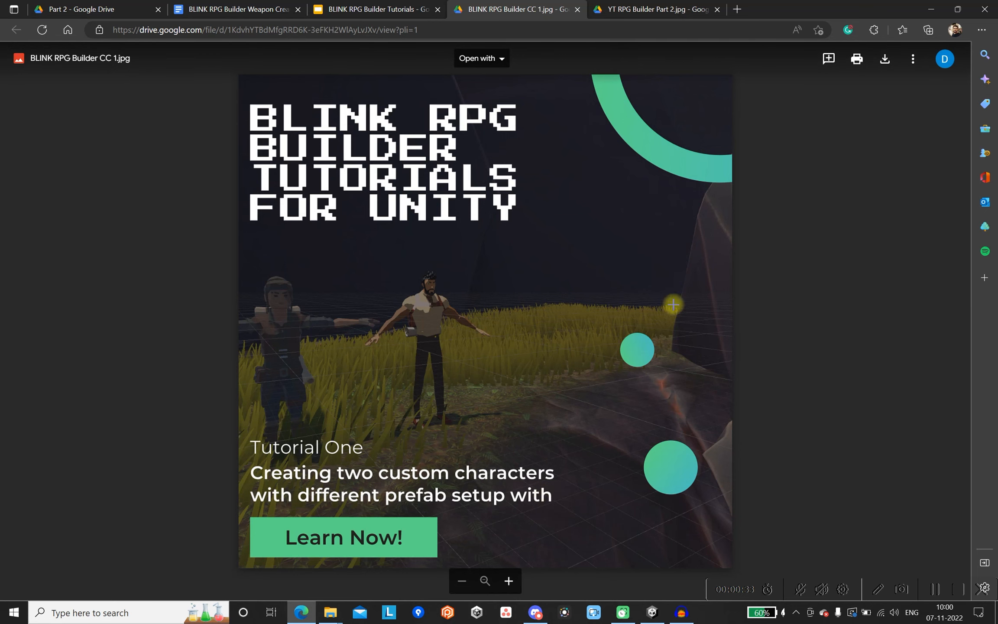
left_click(648, 14)
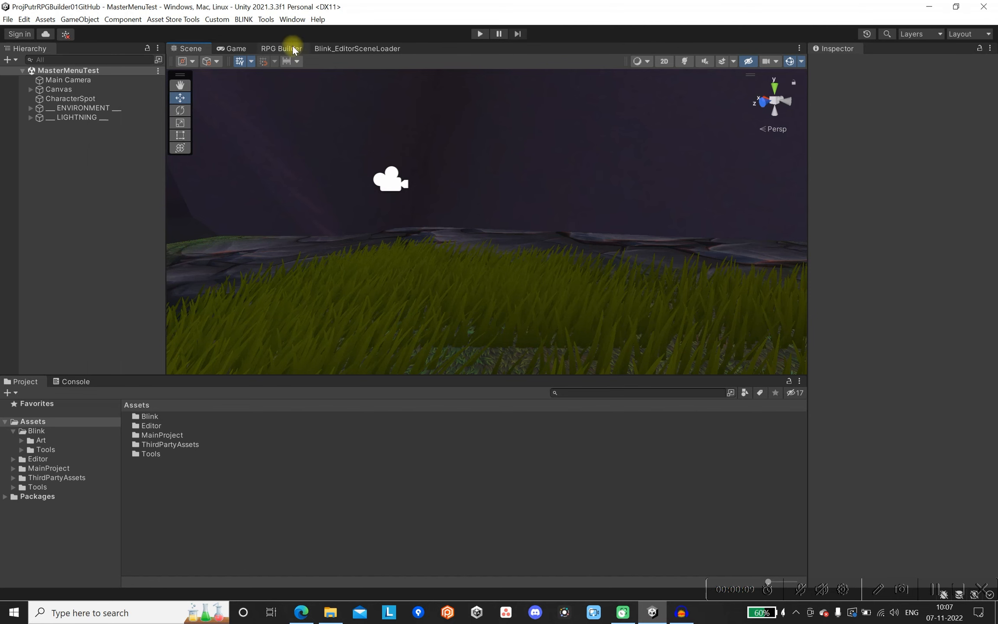
Maximize the RPG Builder editor in Unity and create a new item under Economy Items.
double_click(282, 48)
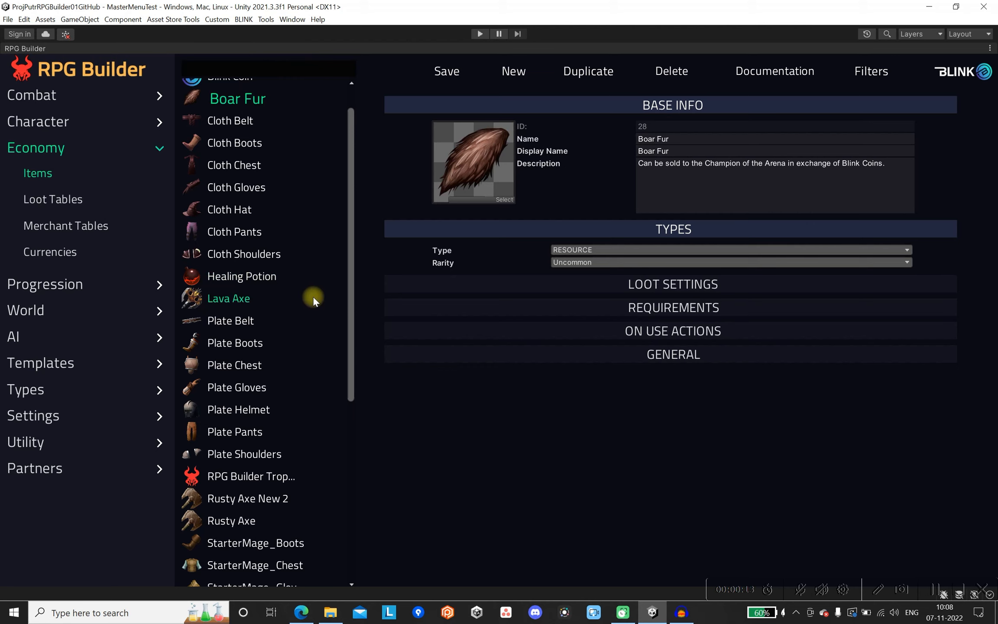
left_click(61, 151)
left_click(58, 149)
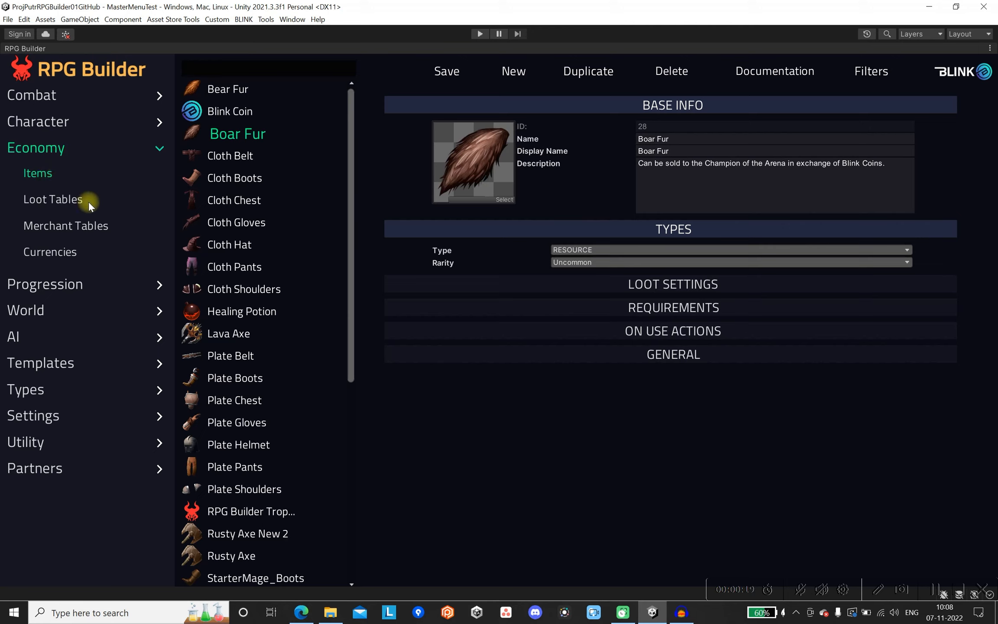
left_click(513, 72)
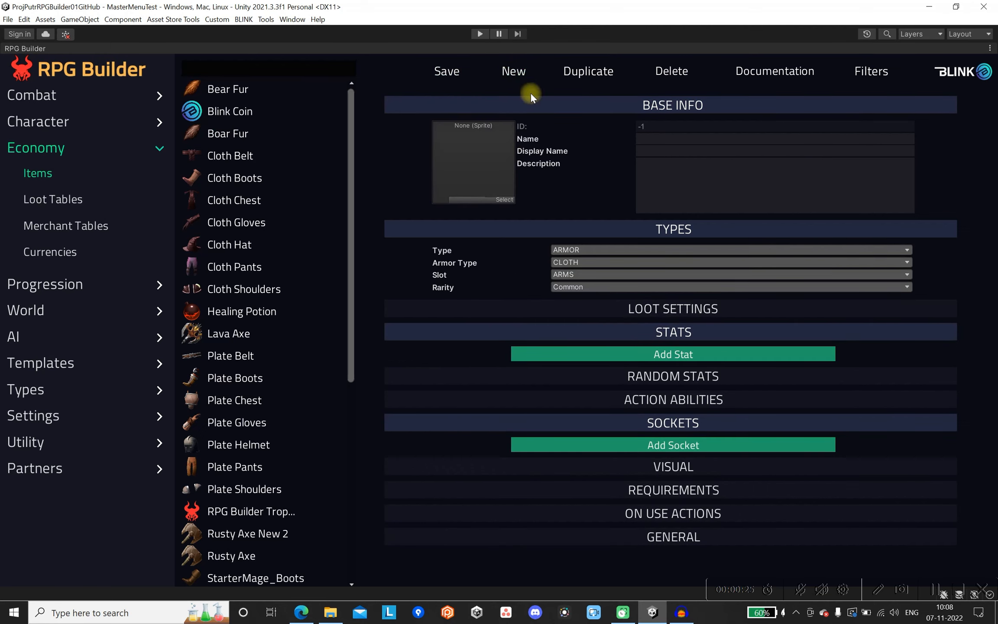
Name the new item "Rusty Axe New" and give it the display name "Old Axe".
left_click(665, 108)
left_click(666, 108)
left_click(668, 229)
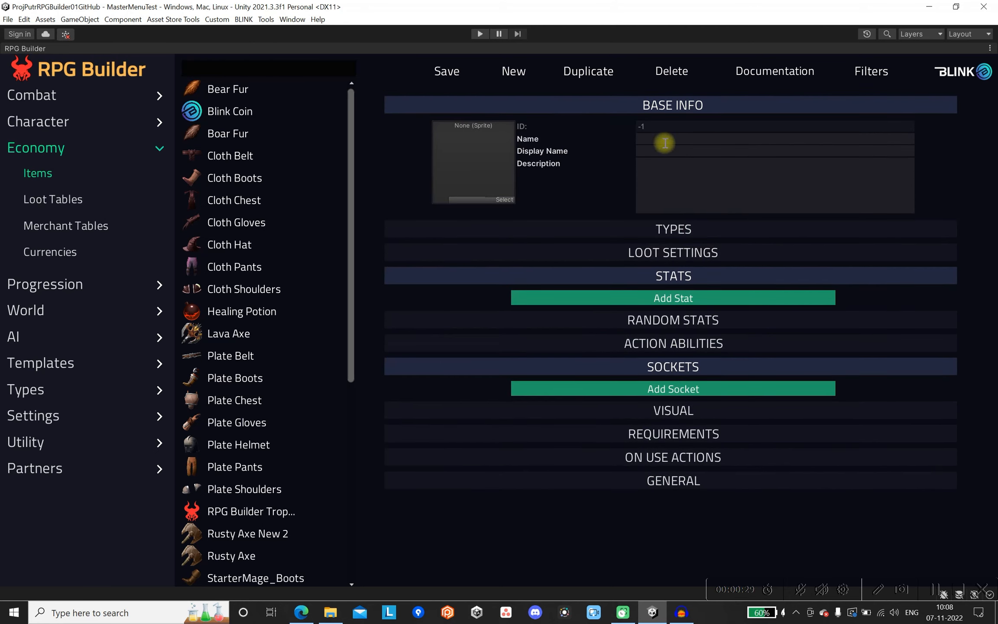
left_click(662, 138)
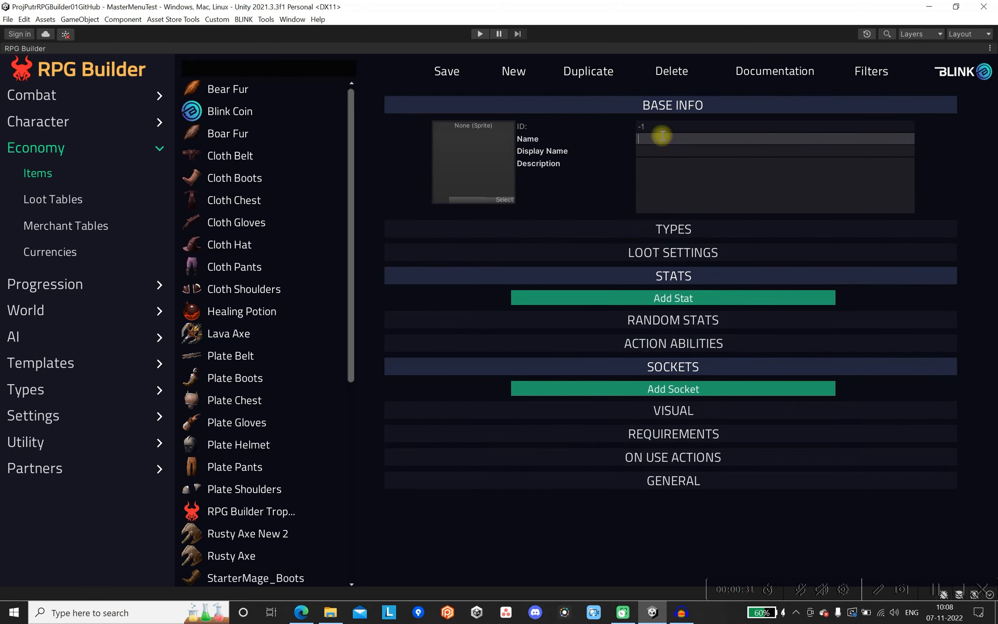
type("Rusty Axe New")
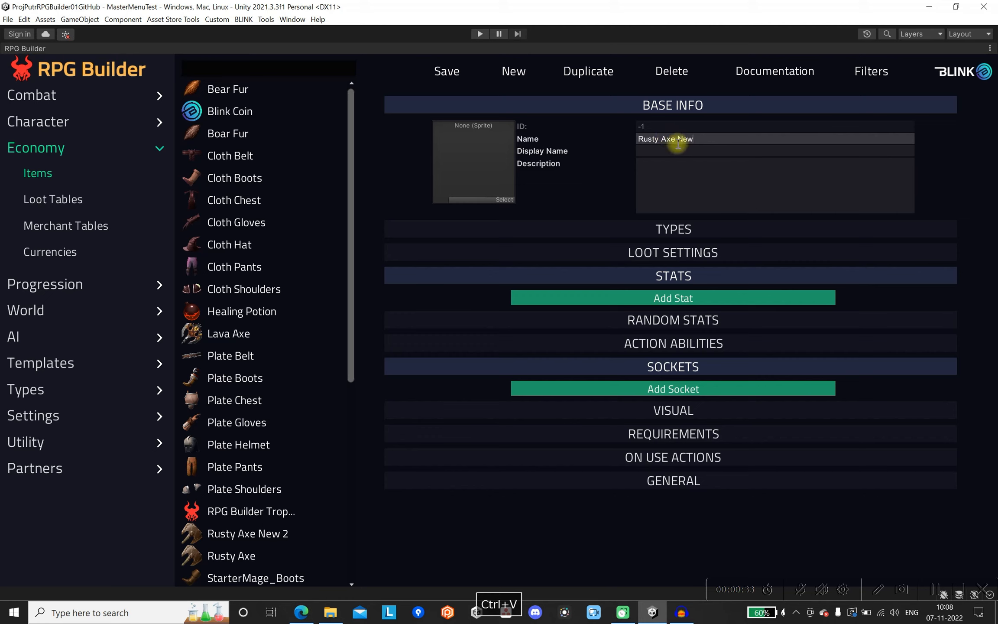
left_click_drag(639, 139, 692, 142)
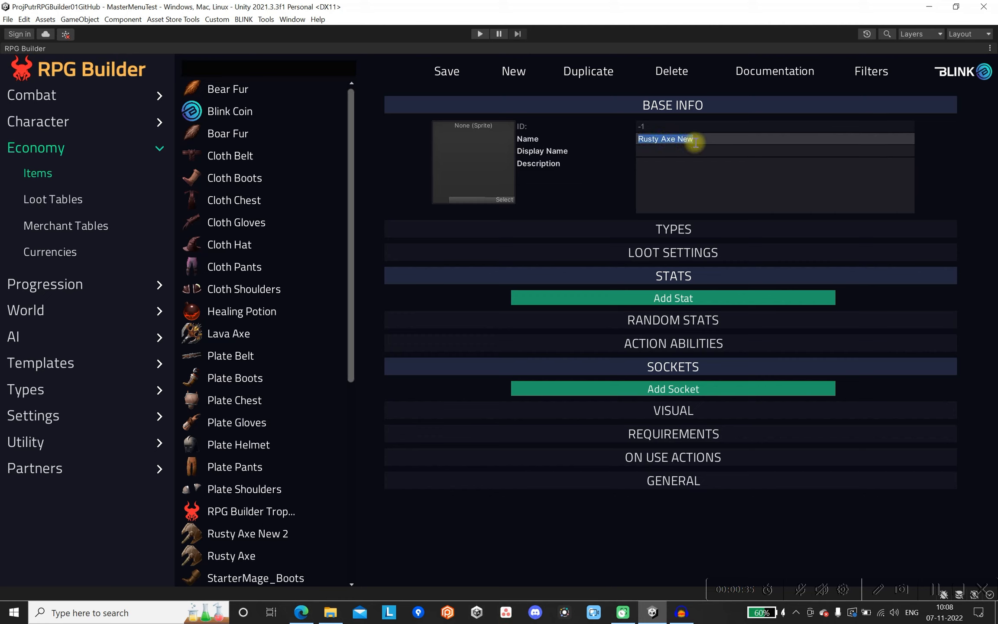
left_click(716, 149)
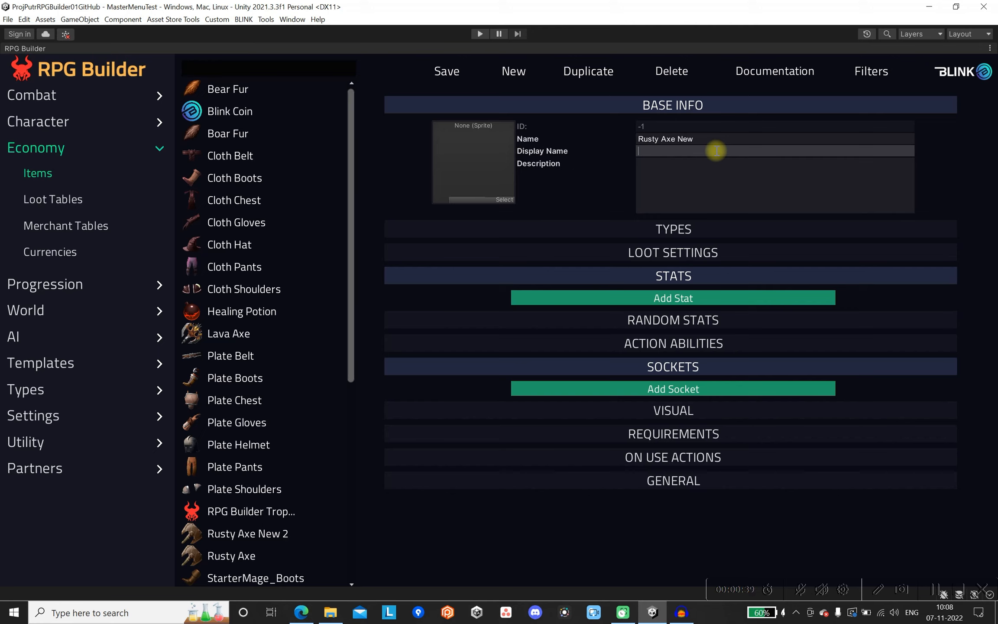
type("Old ")
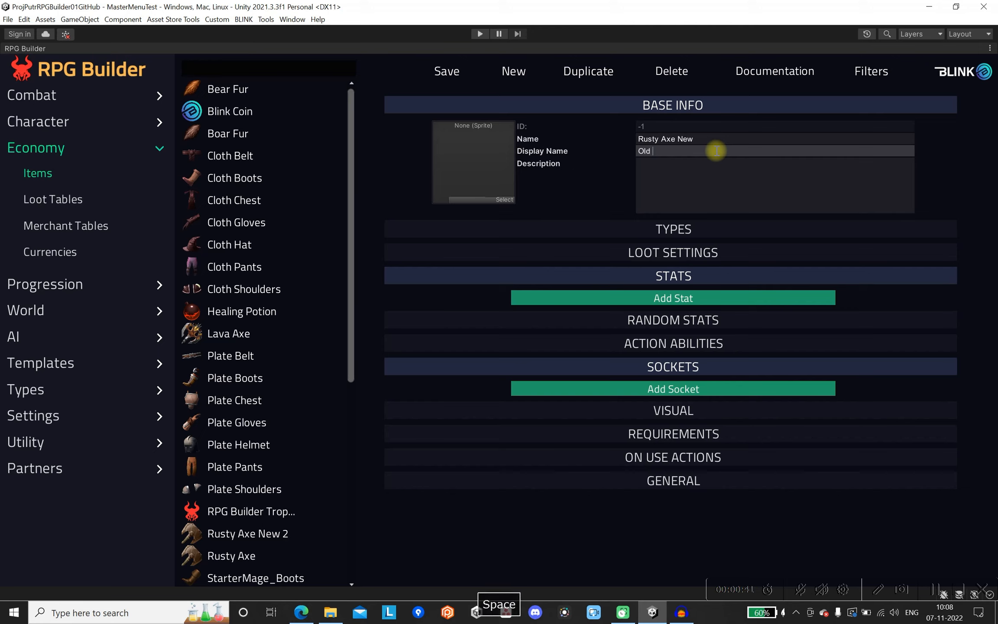
type("Axe")
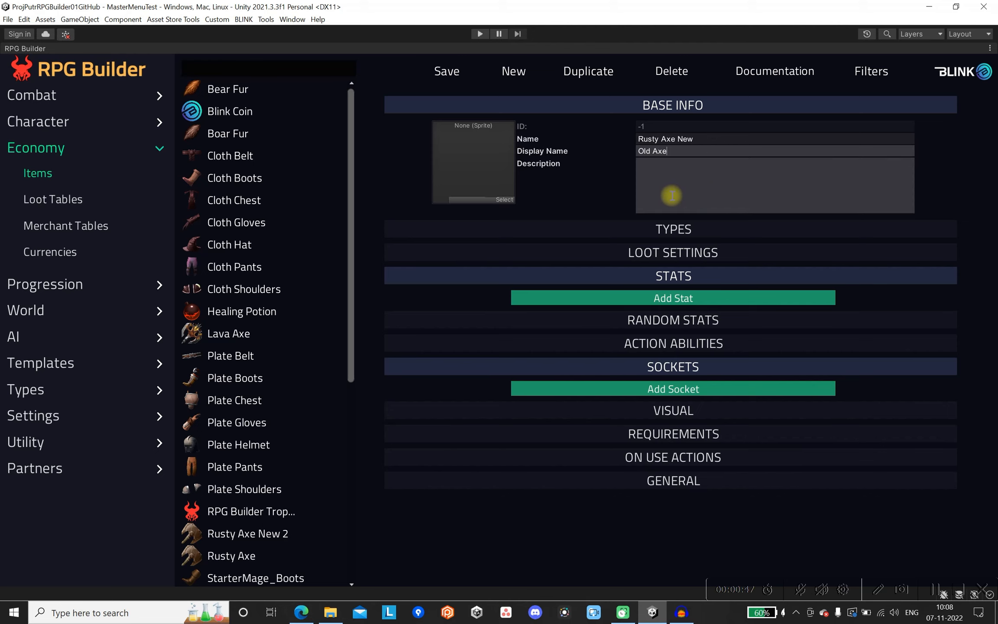
Assign the AxeBasic2_2 sprite as the new item's icon and collapse its base info.
left_click(504, 199)
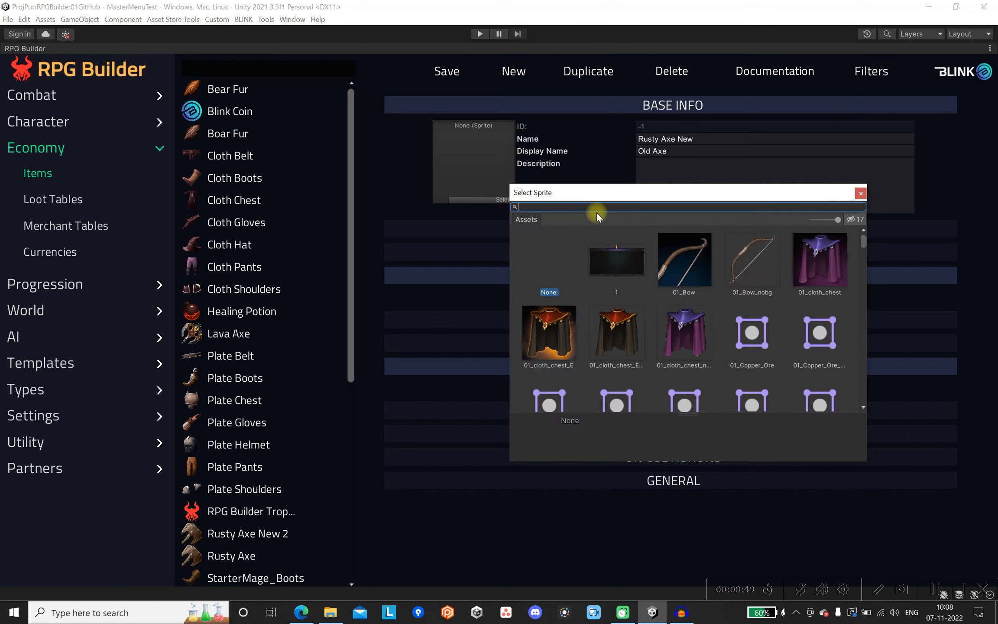
type("axe")
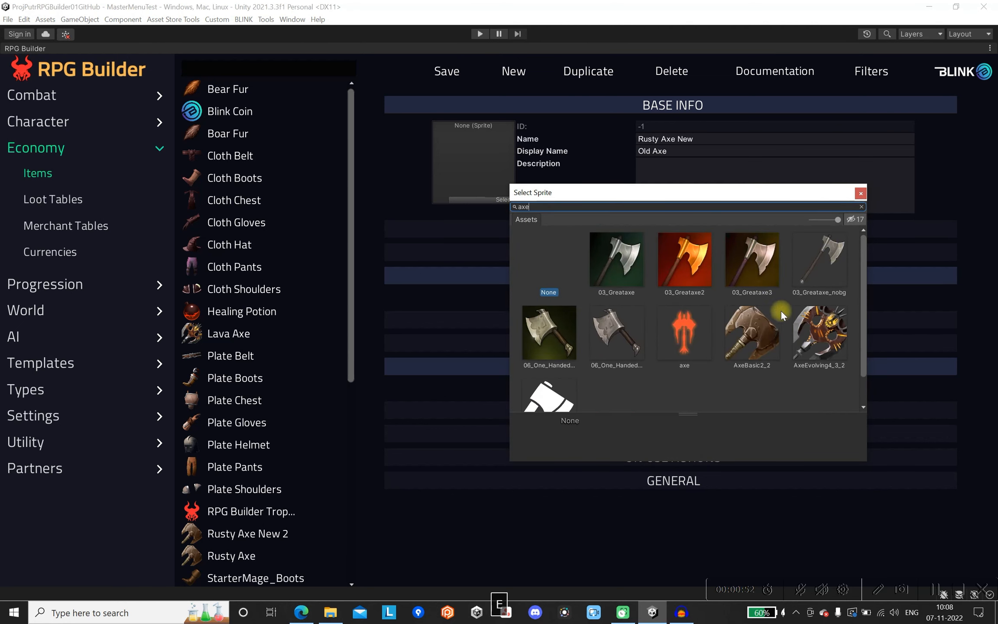
left_click(751, 332)
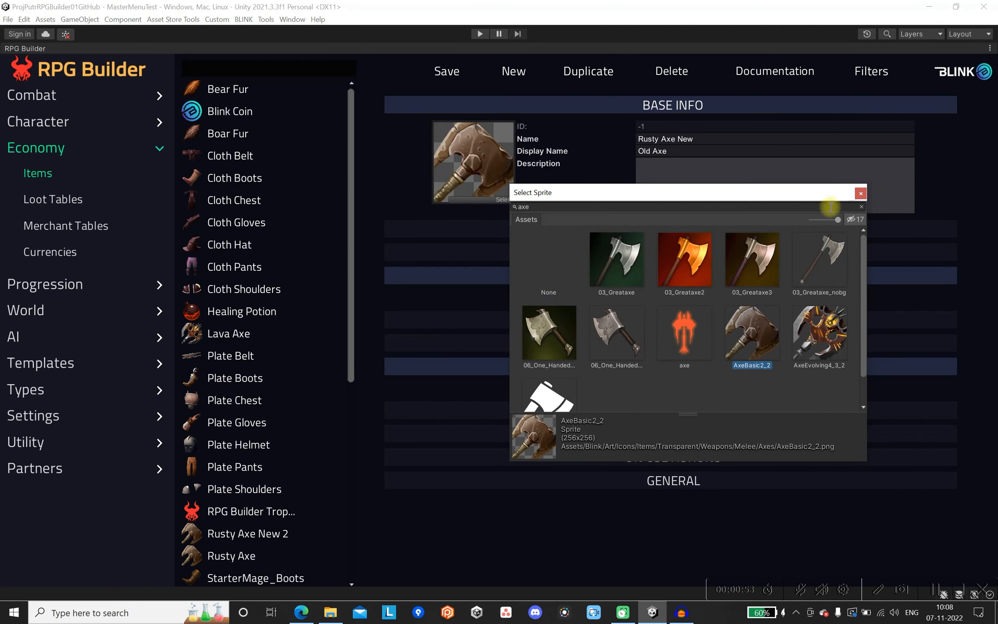
left_click(862, 195)
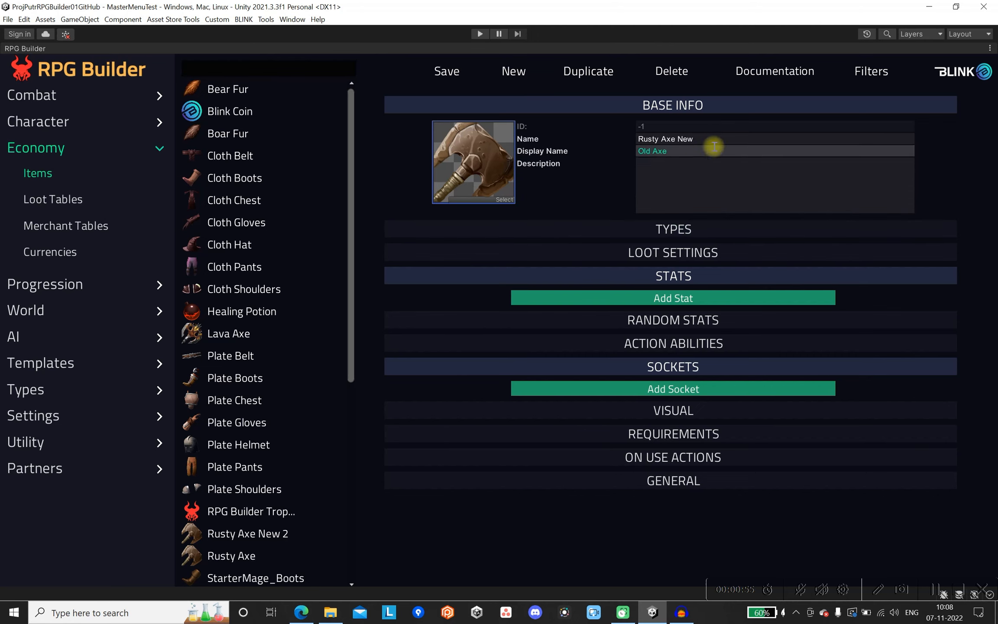
left_click(709, 105)
Set the item's type to WEAPON and its weapon type to AXE.
left_click(691, 133)
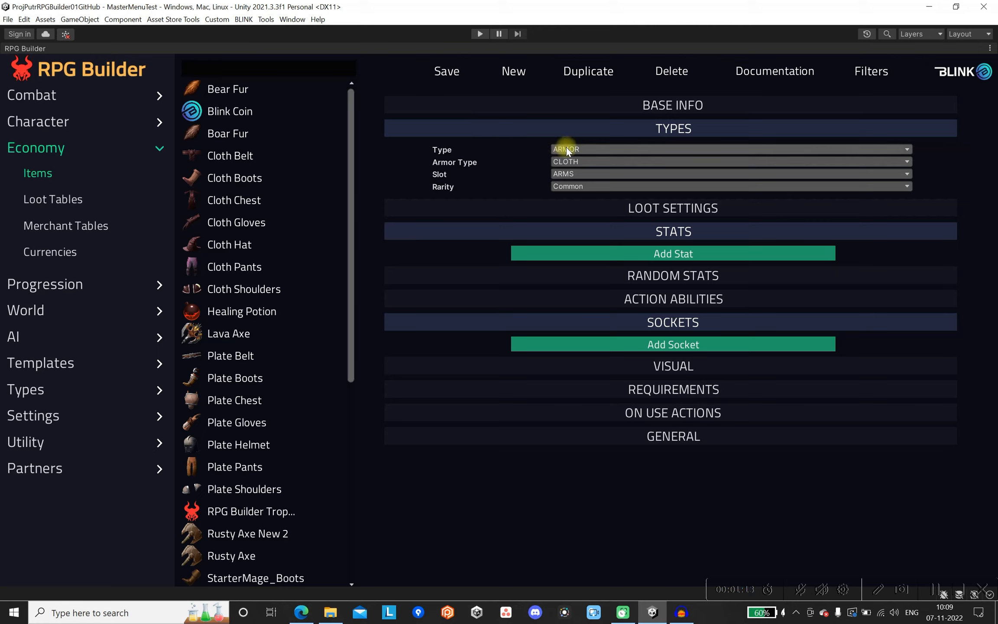
left_click(590, 148)
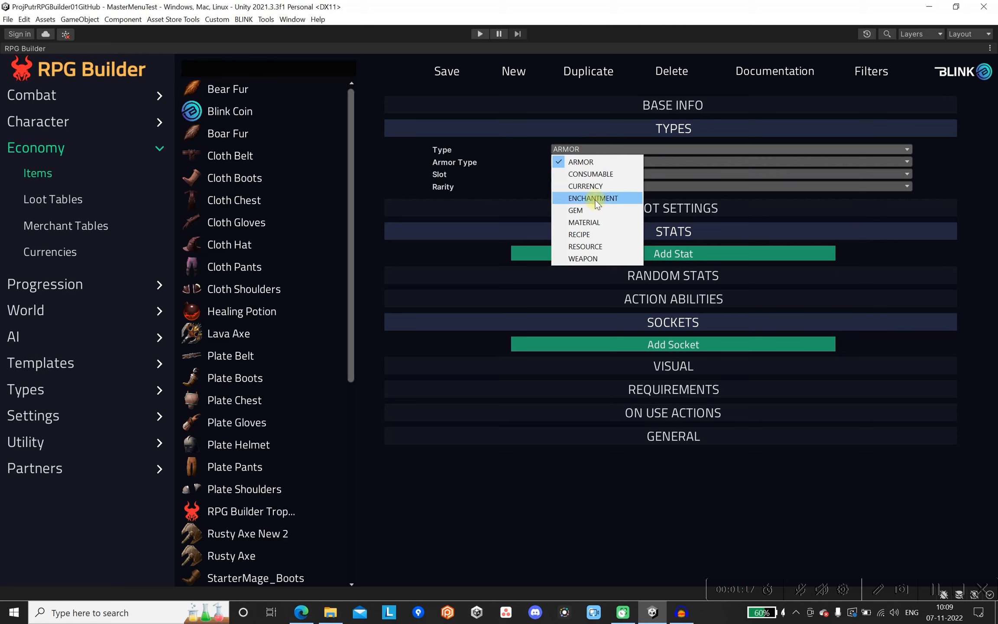
left_click(588, 258)
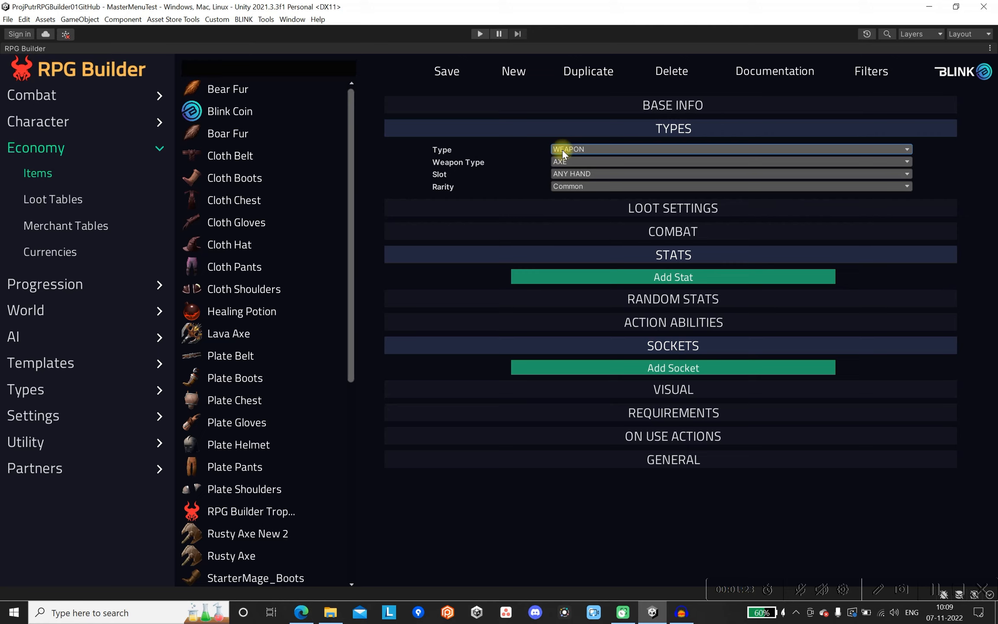
left_click(715, 162)
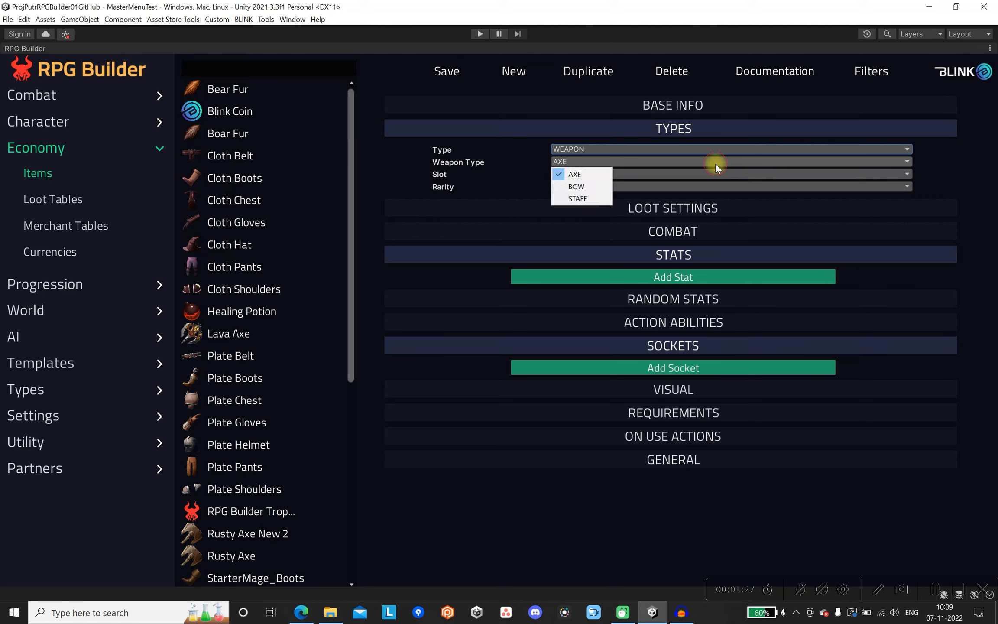
left_click(581, 174)
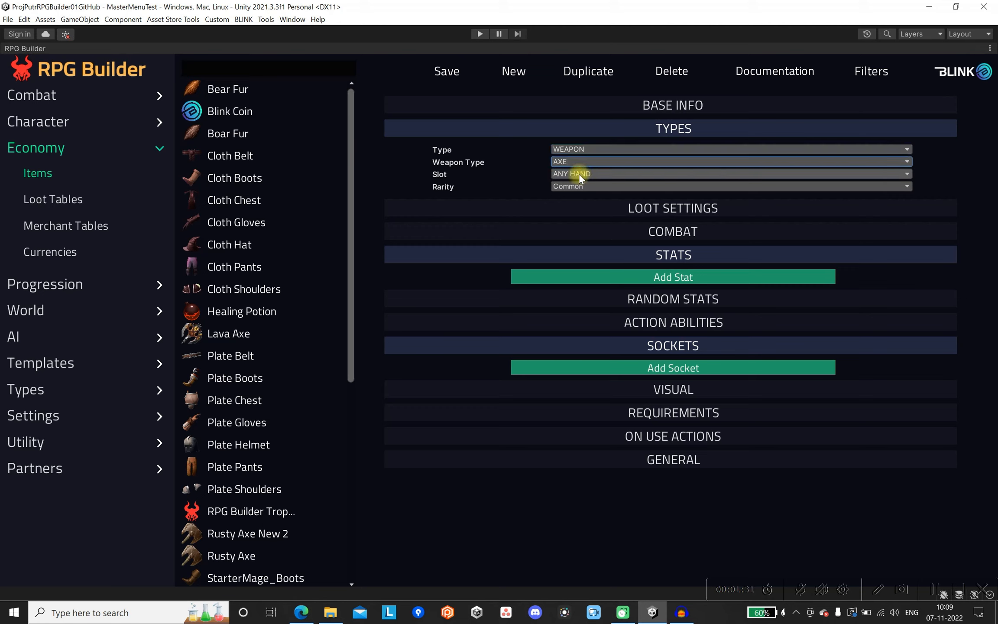
Set the weapon's slot to ANY HAND and its rarity to Common.
left_click(578, 173)
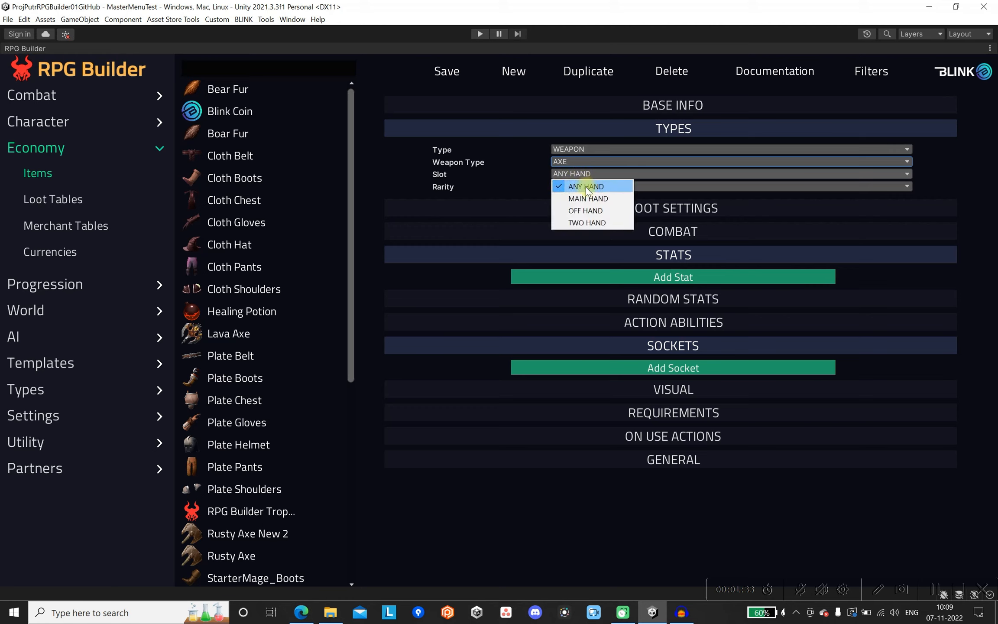
left_click(581, 187)
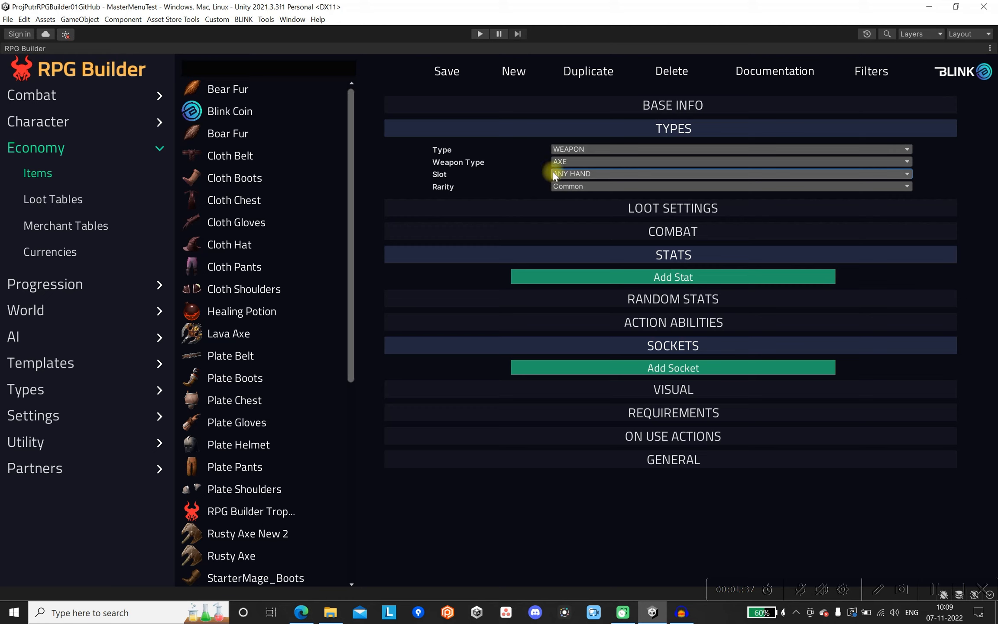
left_click(601, 187)
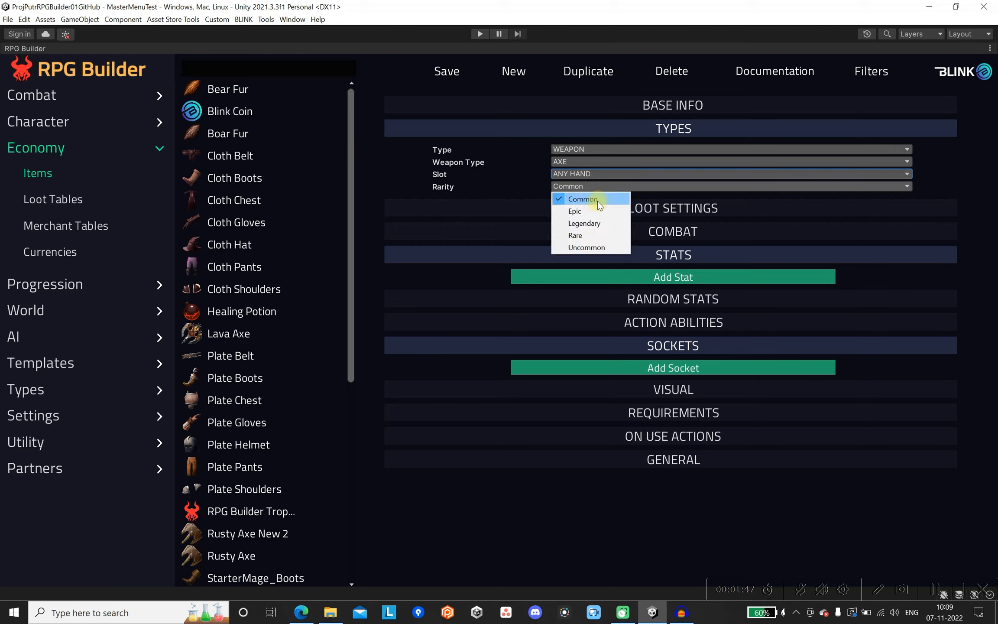
left_click(597, 201)
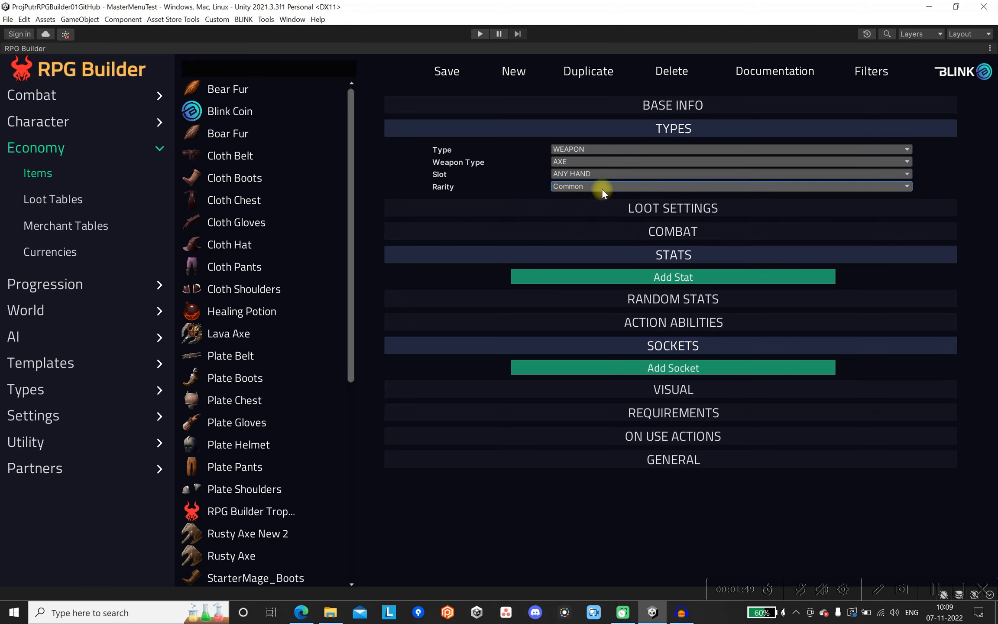
left_click(569, 189)
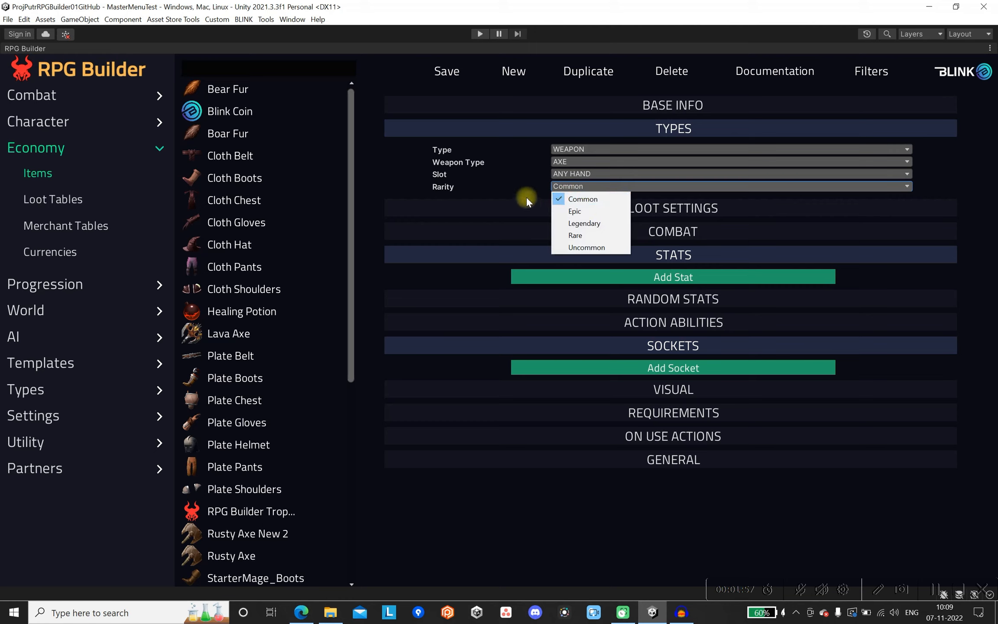
left_click(579, 199)
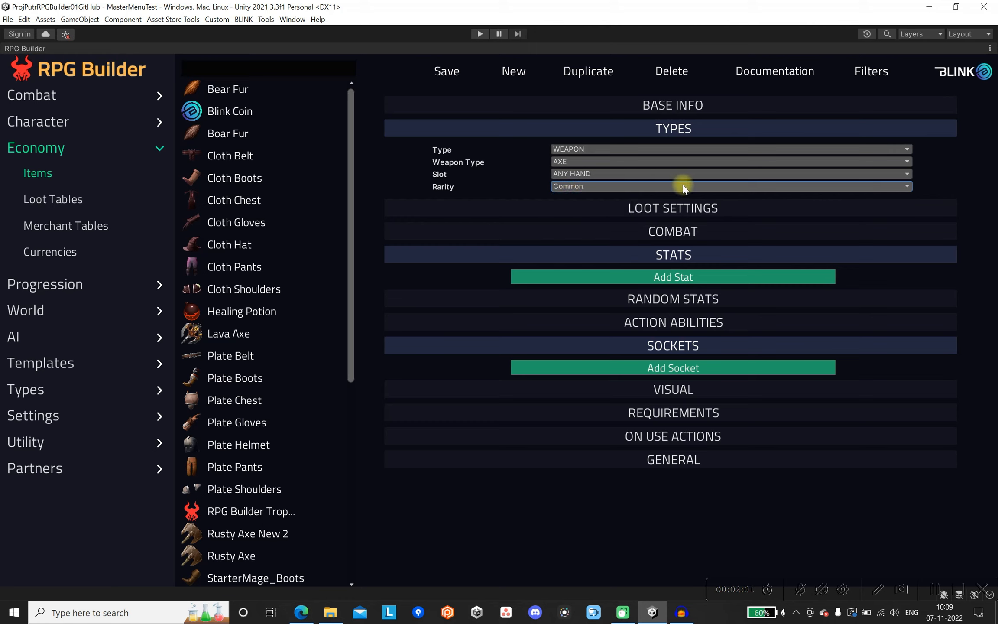
left_click(654, 128)
Set the axe's combat values to attack speed 1, minimum damage 5 and maximum damage 8.
left_click(654, 152)
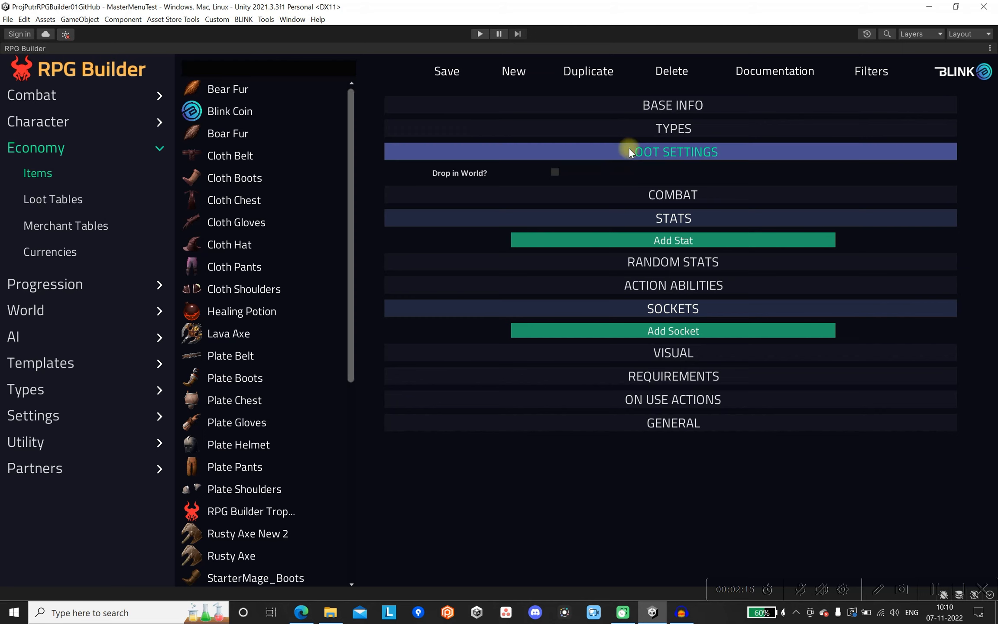
left_click(650, 192)
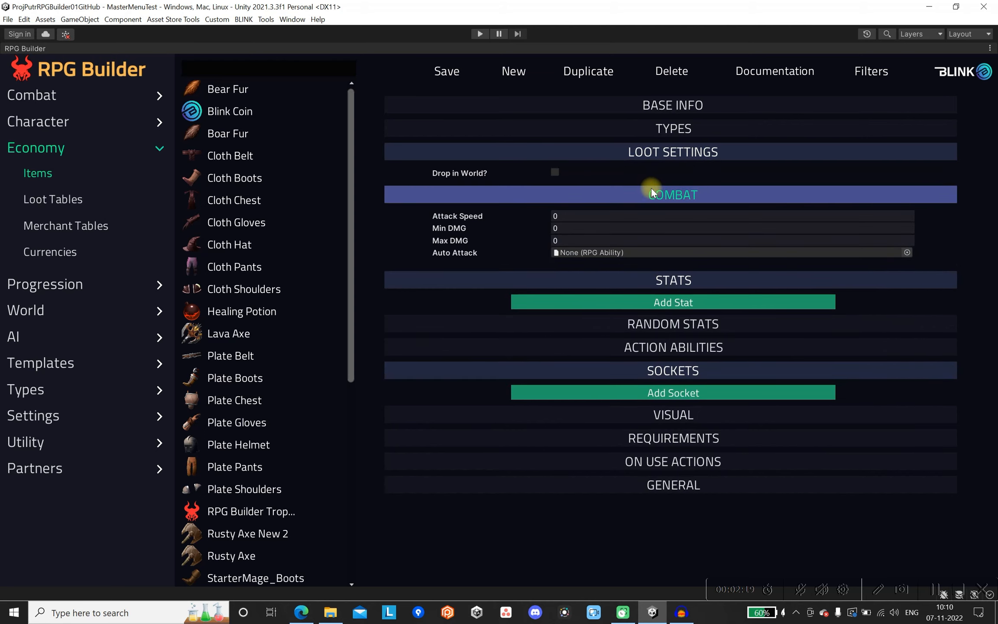
left_click(670, 279)
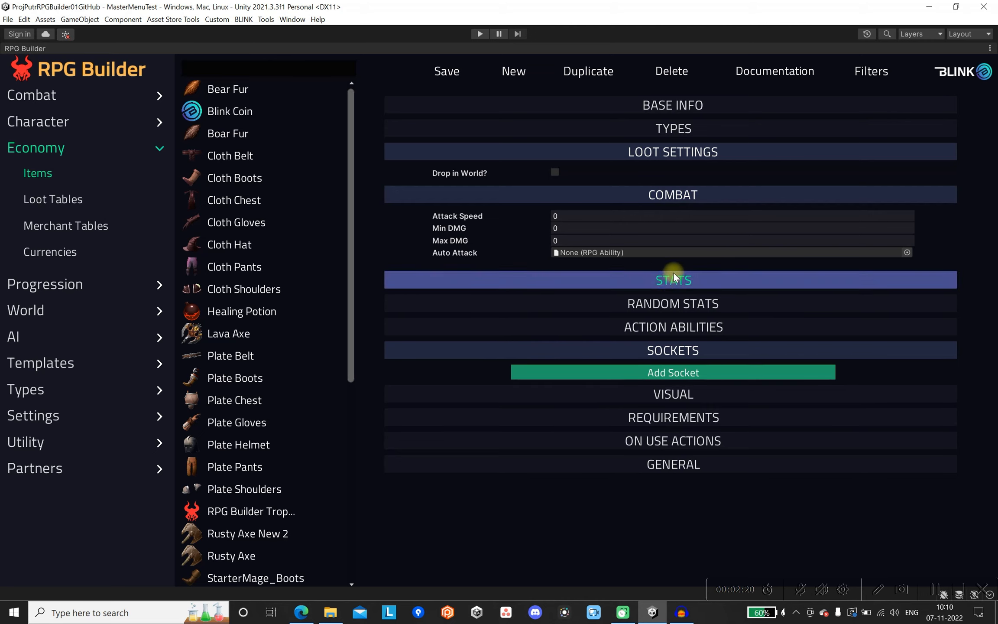
left_click(647, 216)
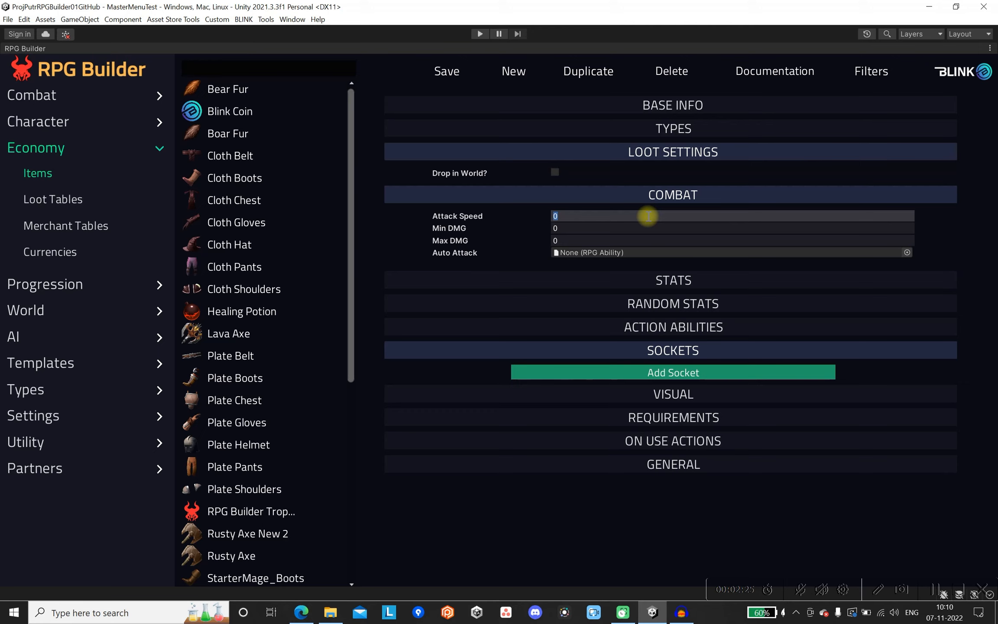
type("1")
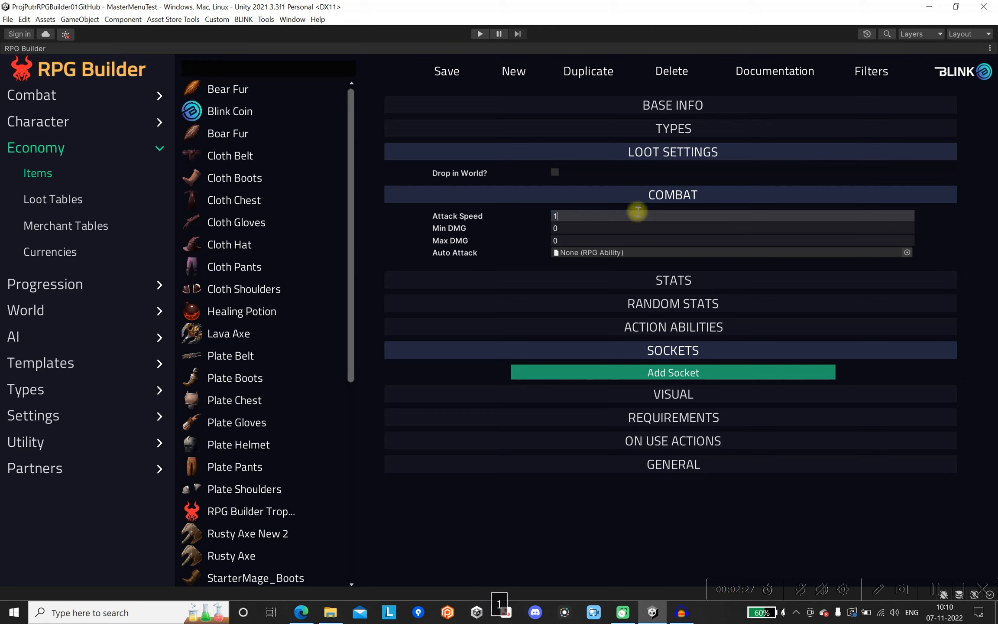
left_click(633, 224)
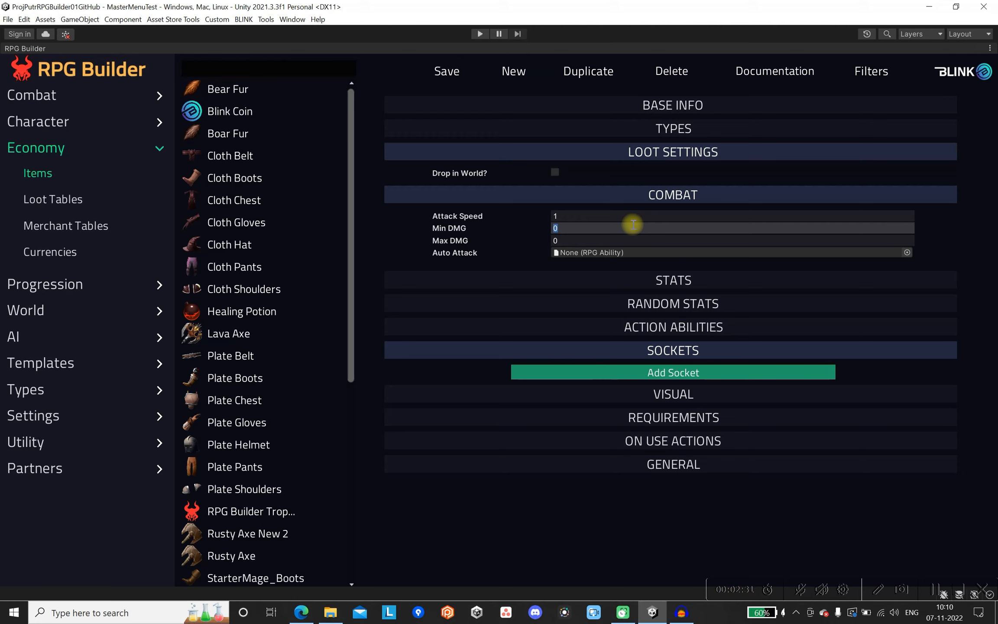
type("5")
key("Tab")
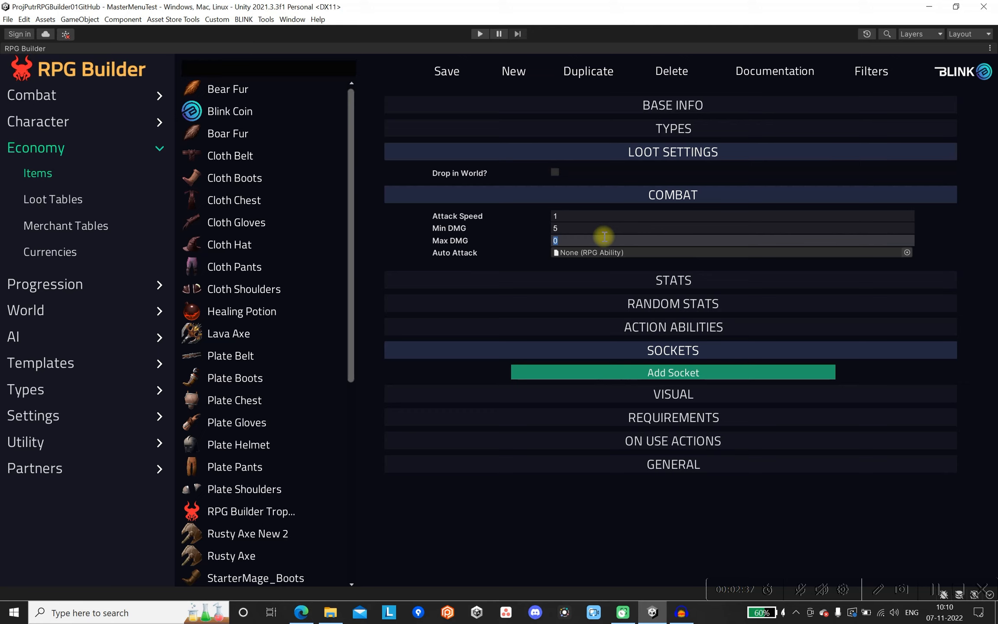
type("8")
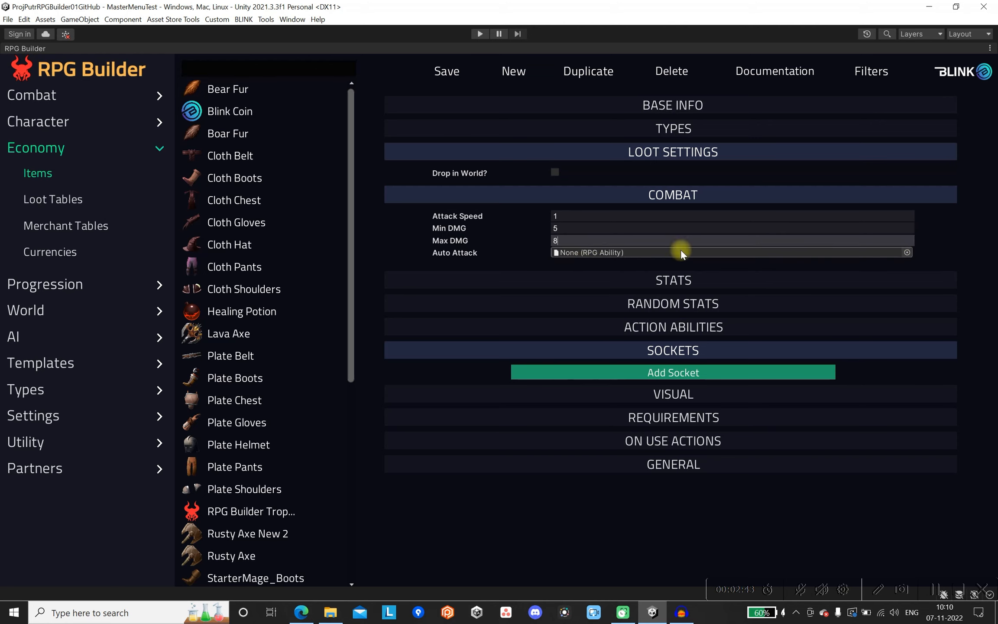
left_click(731, 193)
Add a stat to the axe using Health_STAT with an amount of 10, and save the item.
left_click(697, 215)
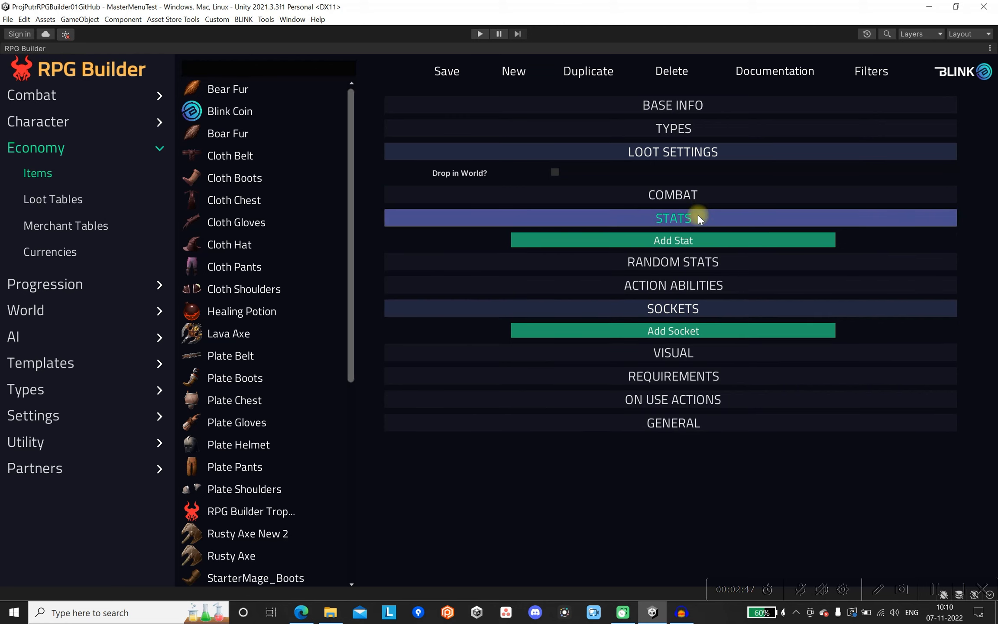
left_click(665, 242)
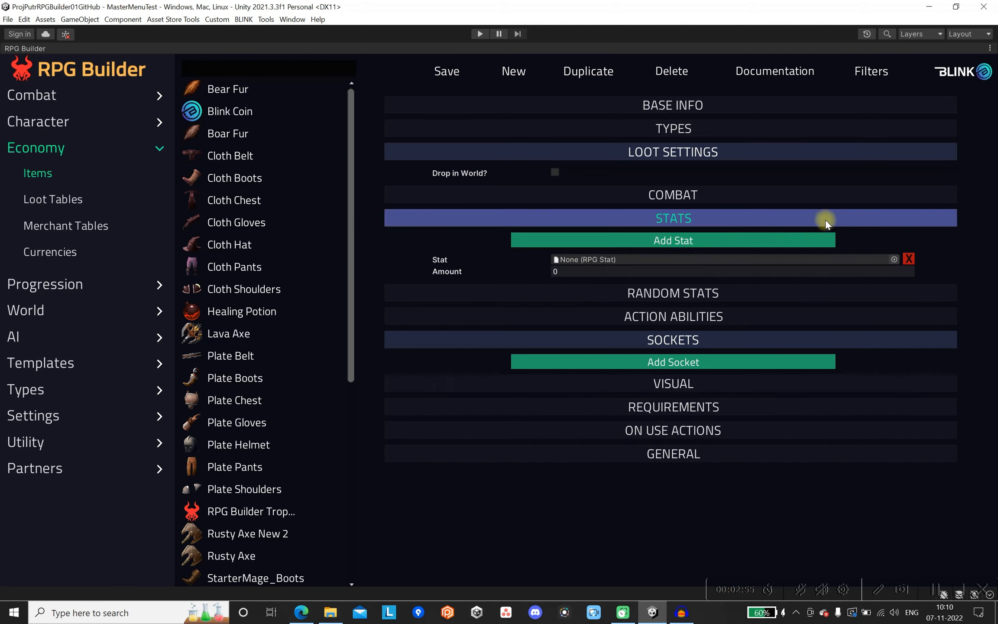
left_click(893, 260)
type("health")
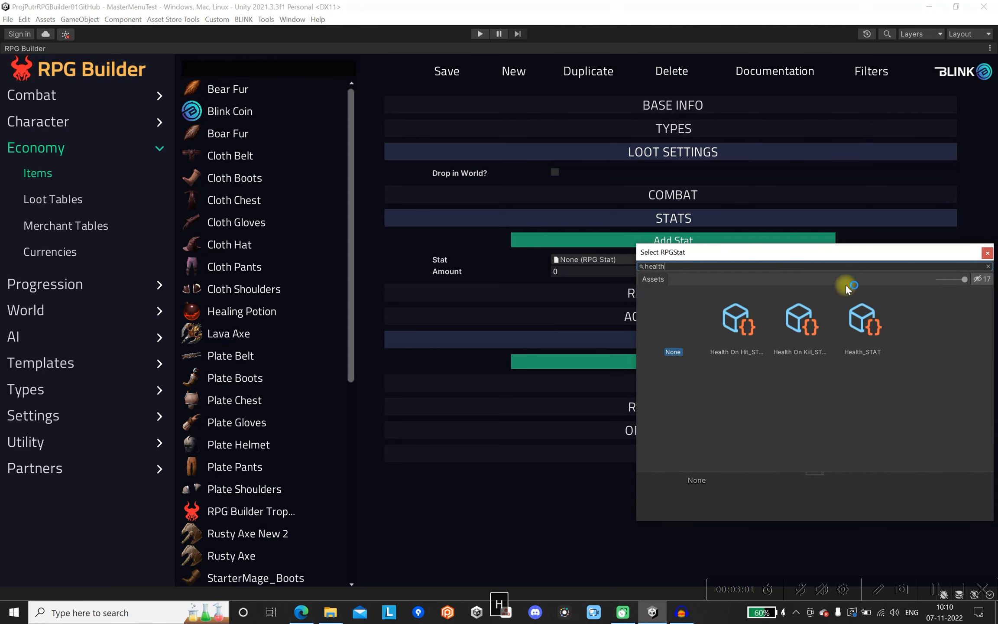
left_click(864, 325)
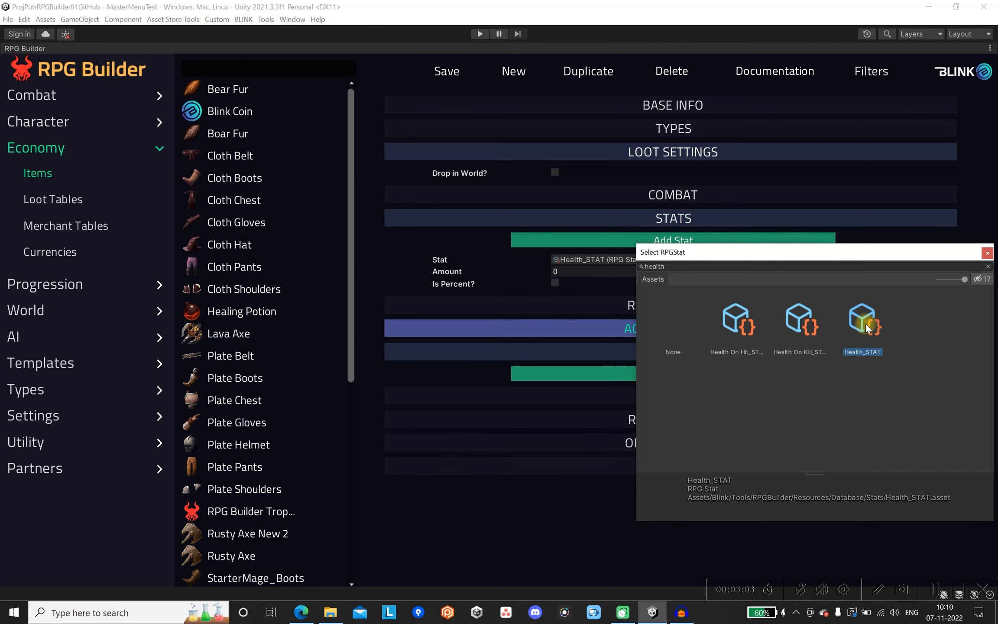
double_click(866, 328)
left_click(581, 272)
type("10")
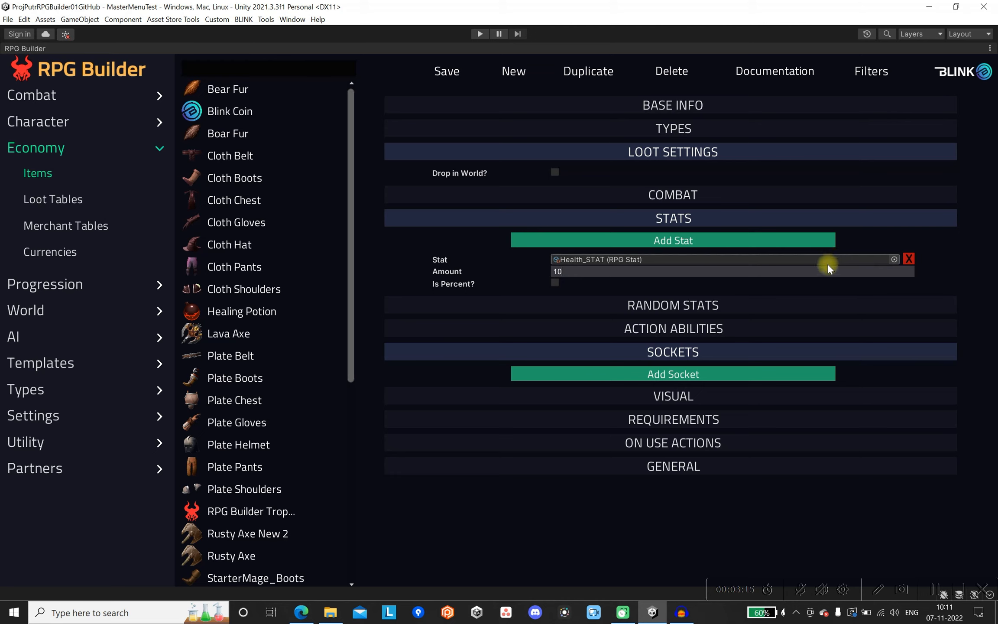
left_click(450, 71)
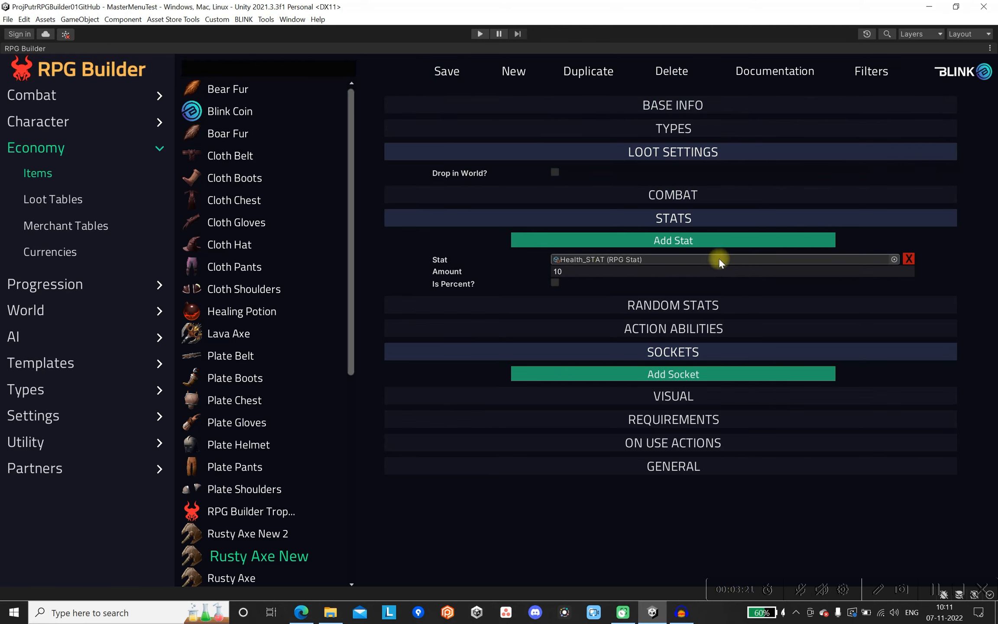
Browse the stats that can be assigned to the axe's stat entry, shown as a compact list.
left_click(894, 259)
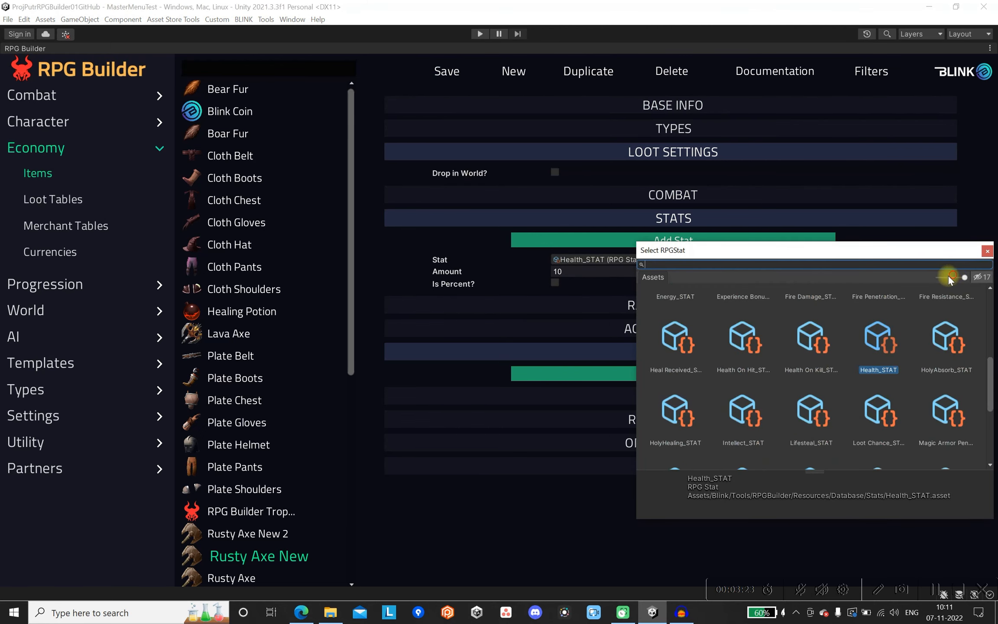
left_click_drag(963, 277, 915, 280)
left_click(987, 251)
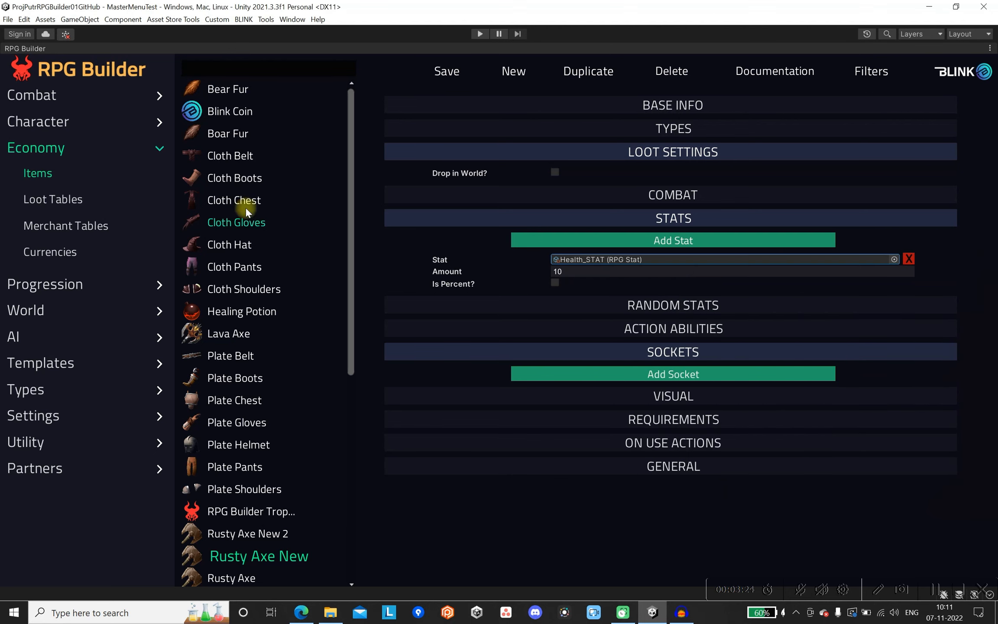
Examine the Health stat's definition among the combat stats and show how a blank new stat is started.
left_click(29, 148)
left_click(34, 99)
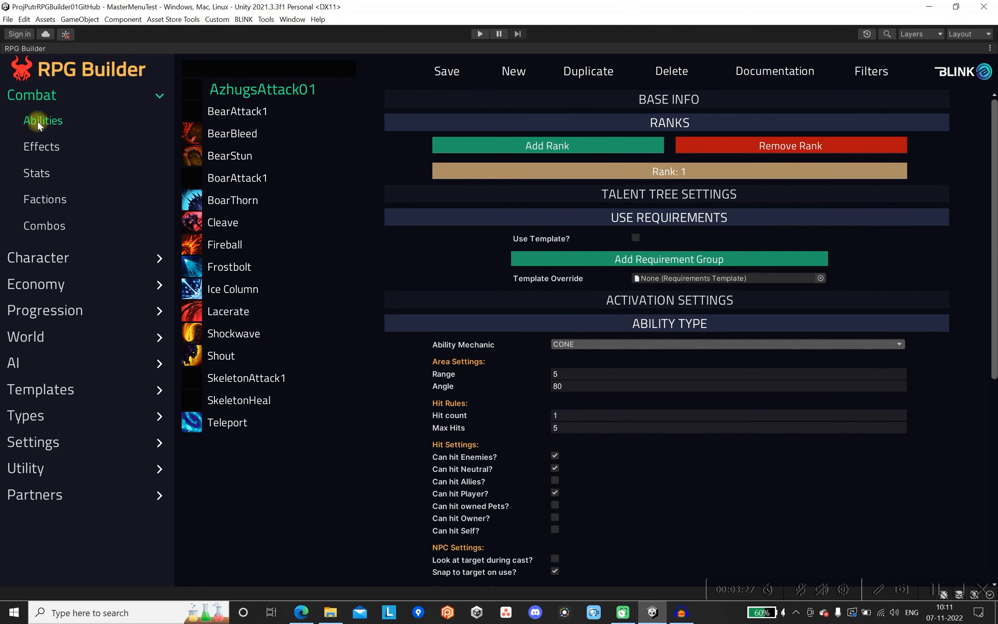
left_click(35, 173)
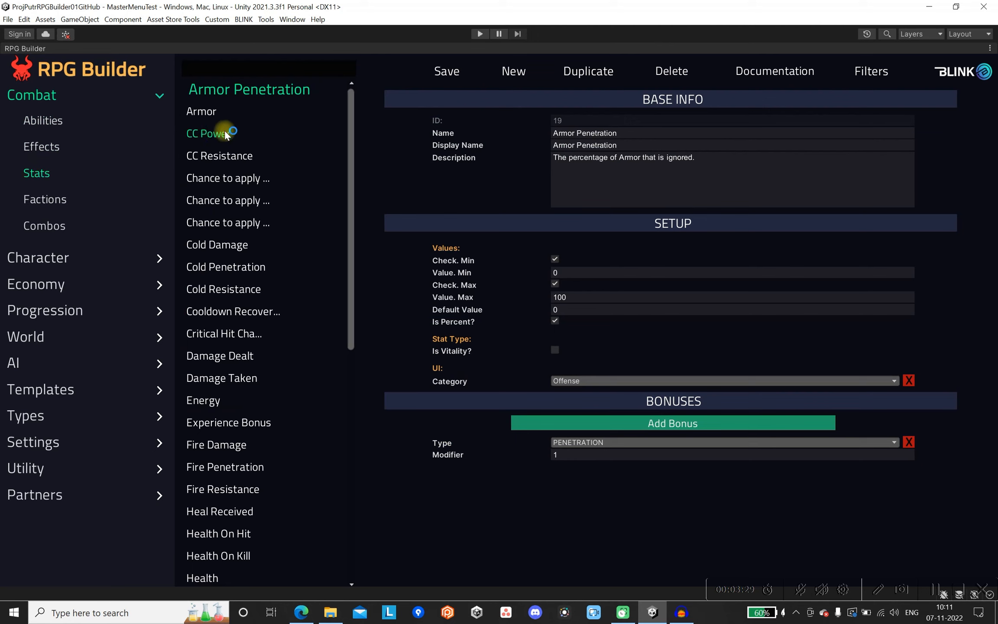
scroll(236, 156, "down", 5)
scroll(243, 320, "down", 1)
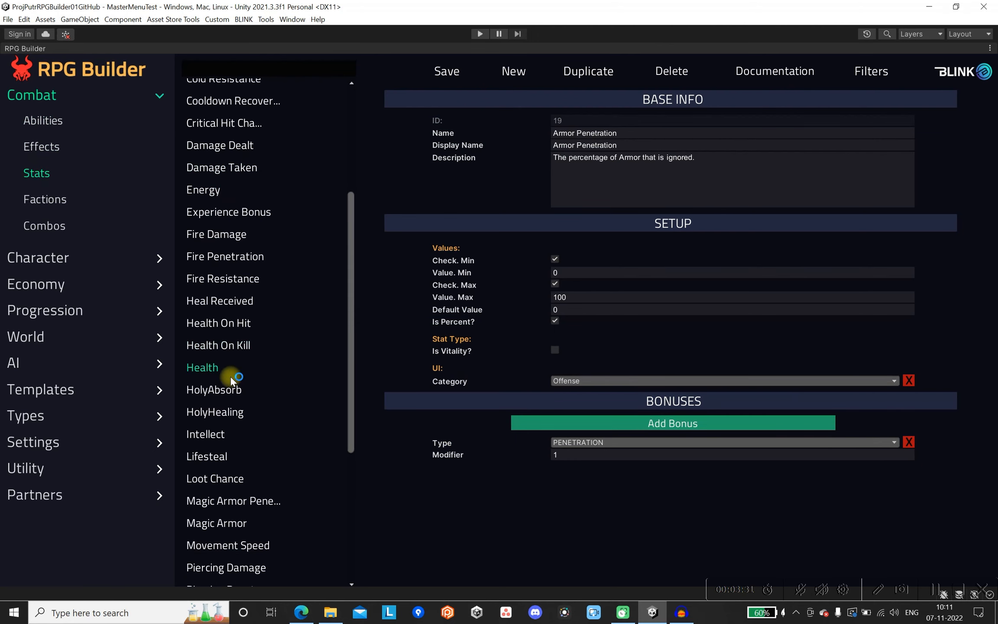
left_click(208, 369)
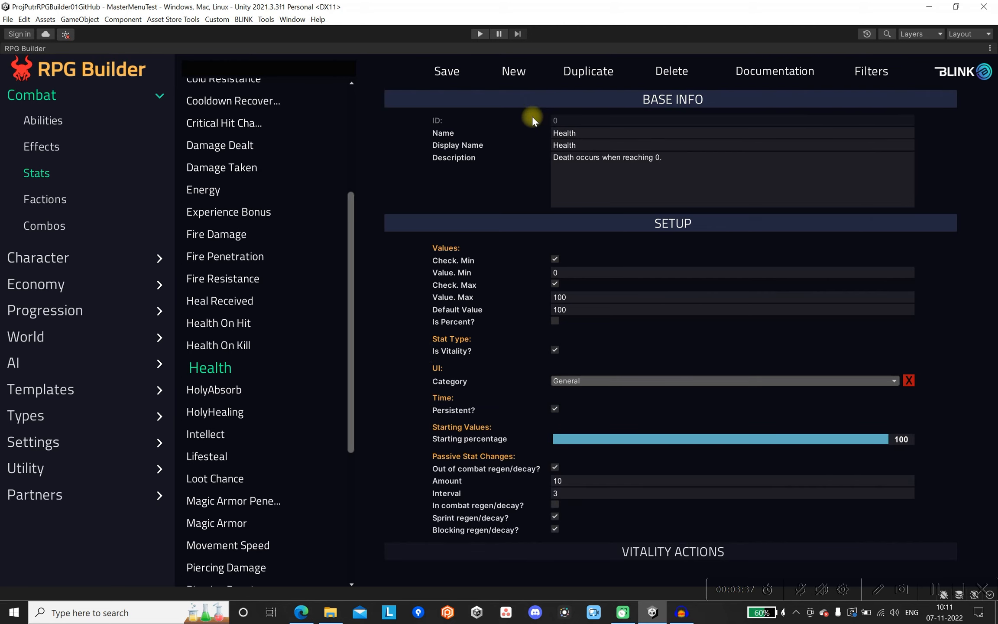
left_click(511, 74)
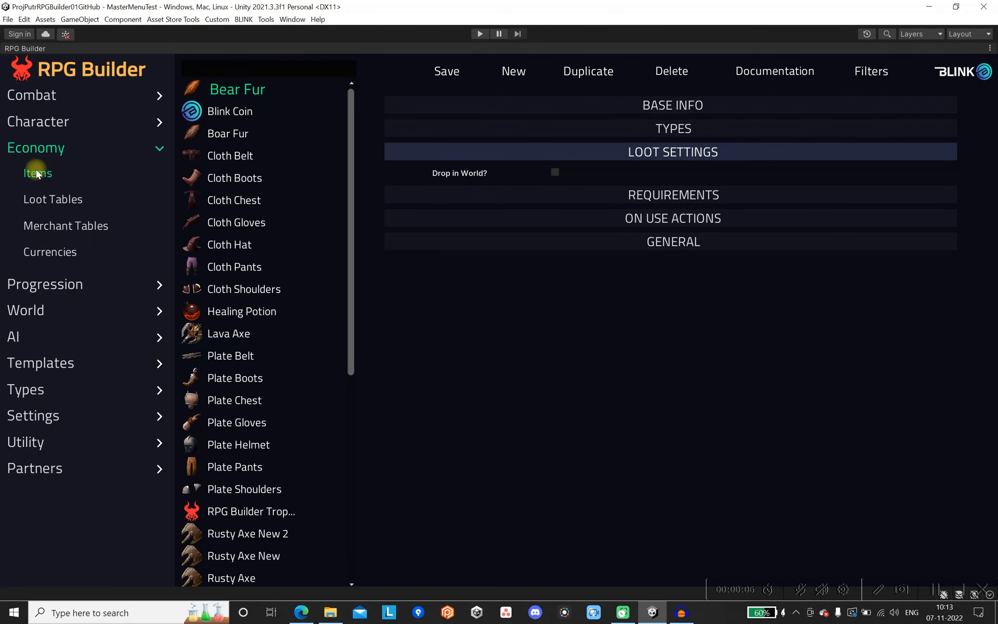
Open the Rusty Axe New item and collapse its stats section.
scroll(238, 350, "down", 3)
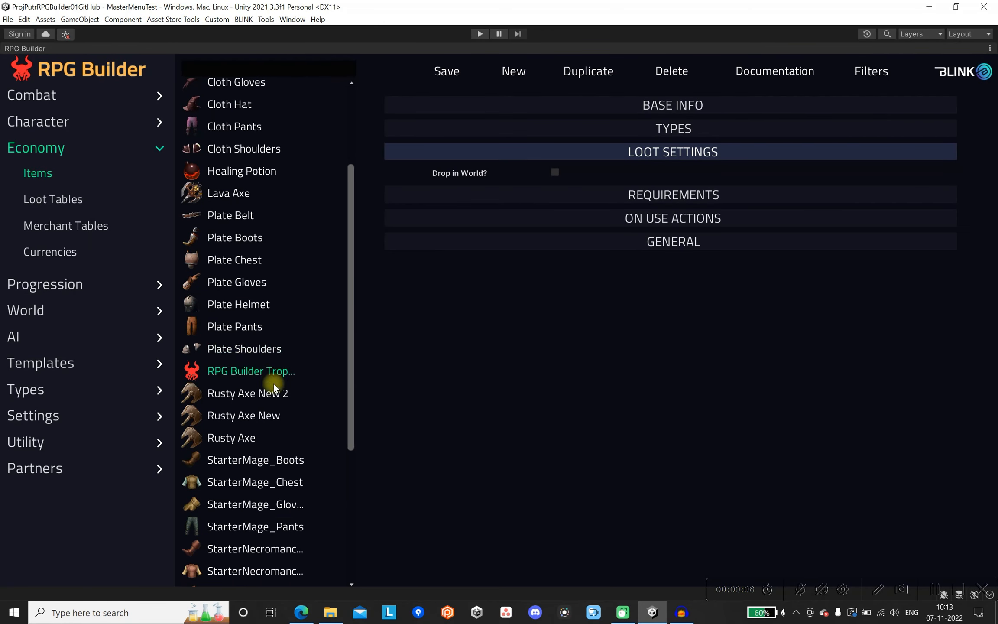
left_click(256, 413)
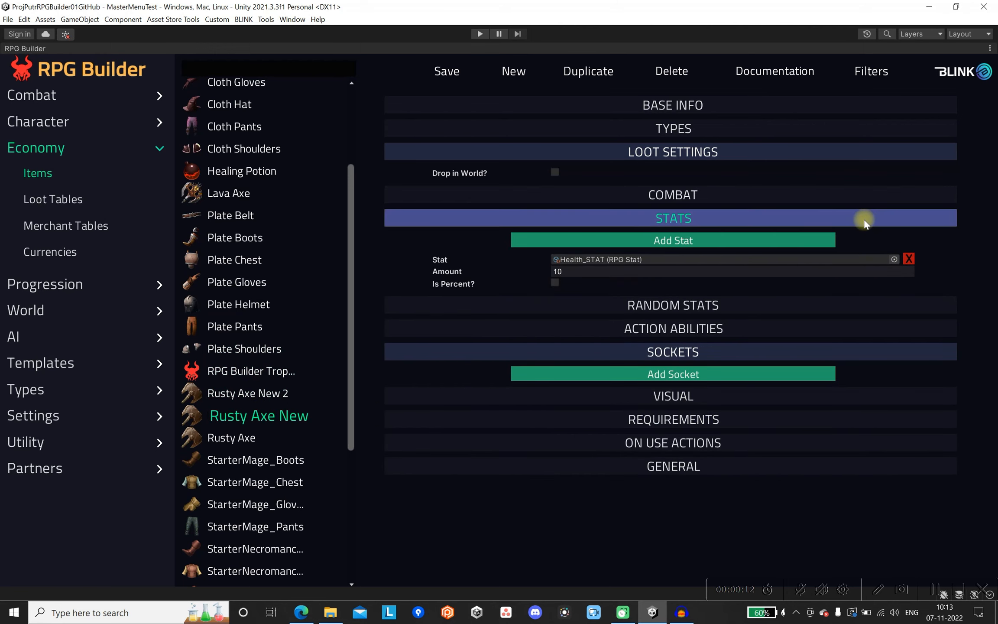
left_click(838, 219)
Check the axe's random stats, action abilities and sockets settings, and collapse those sections.
left_click(763, 241)
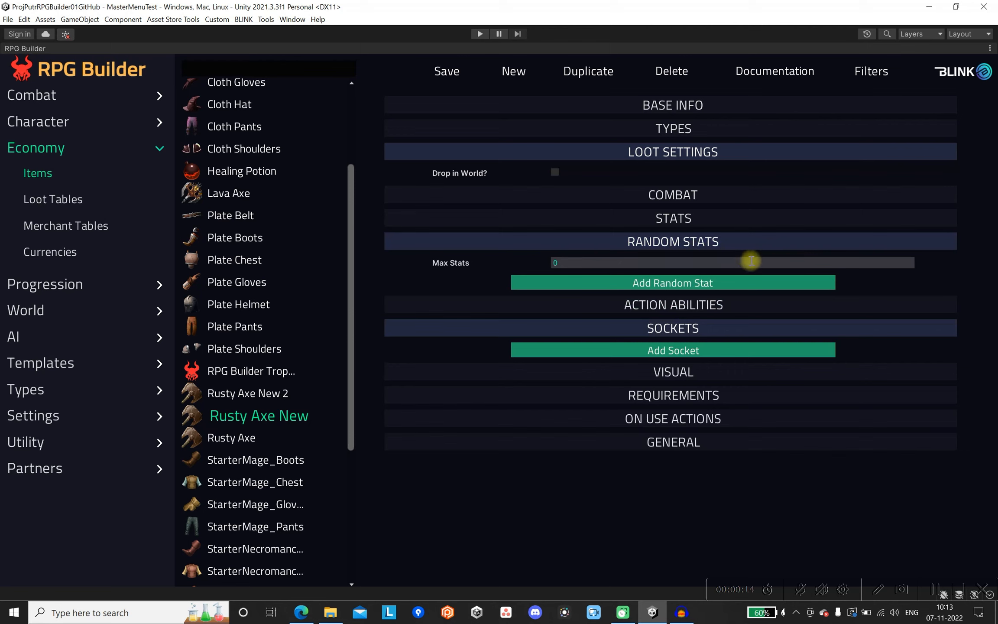
left_click(765, 303)
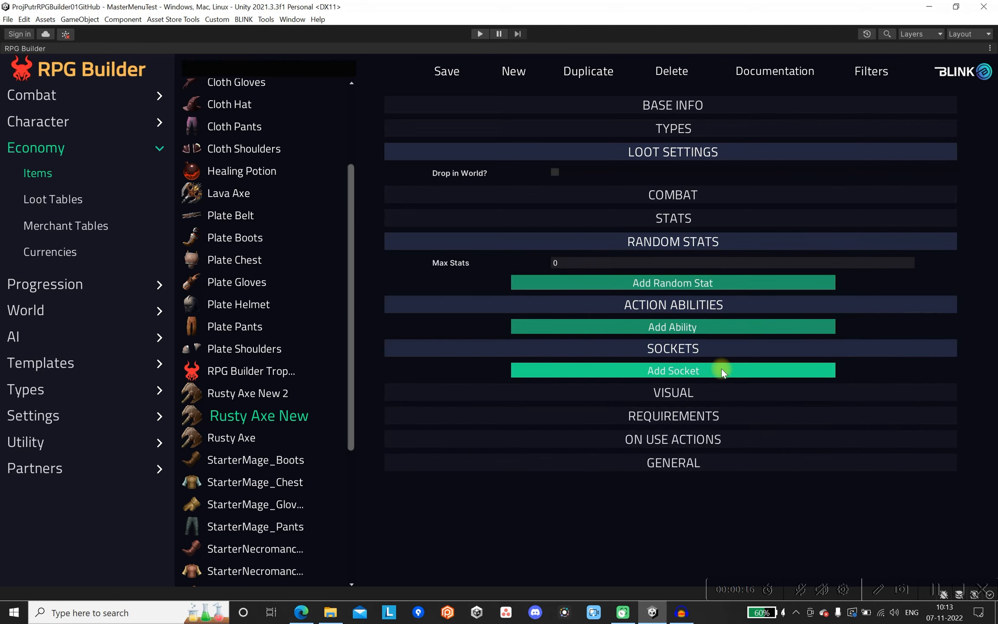
left_click(718, 242)
left_click(717, 264)
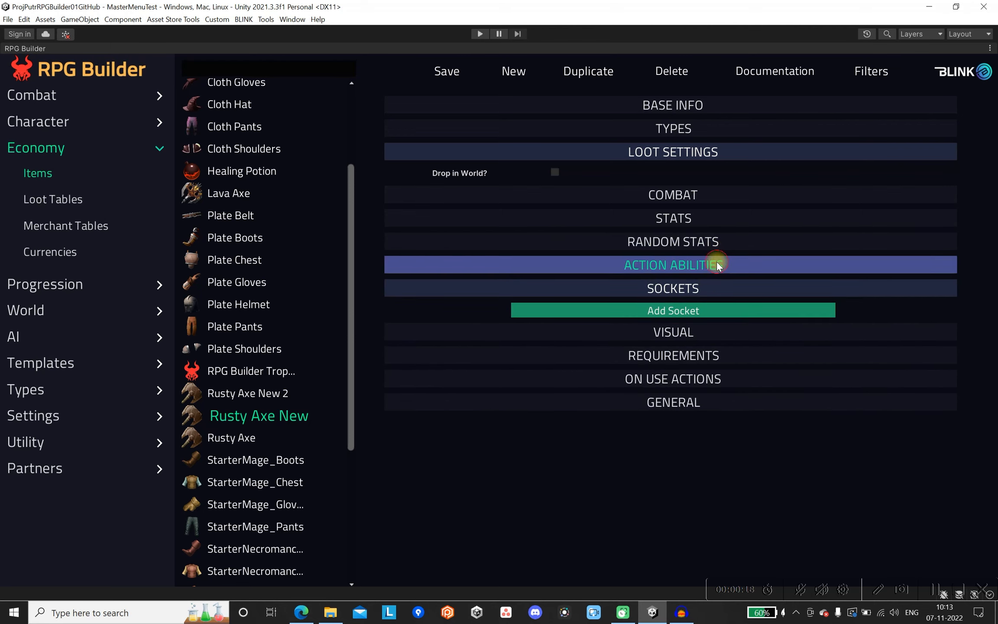
left_click(709, 286)
Assign the AxeBasic2_1 prefab as the axe's weapon model and expand the item's requirements settings.
left_click(704, 313)
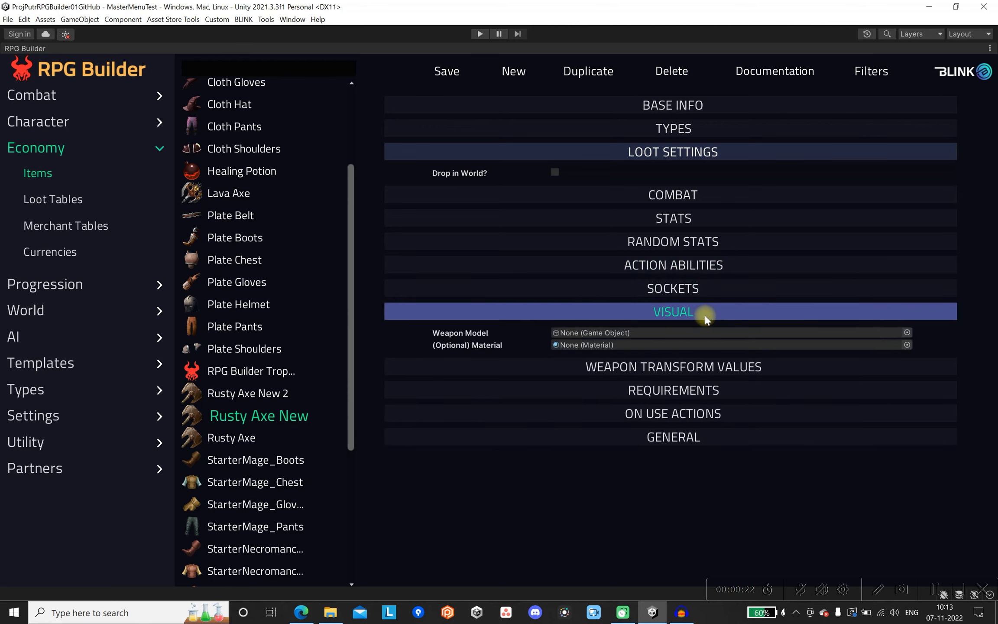
left_click(906, 332)
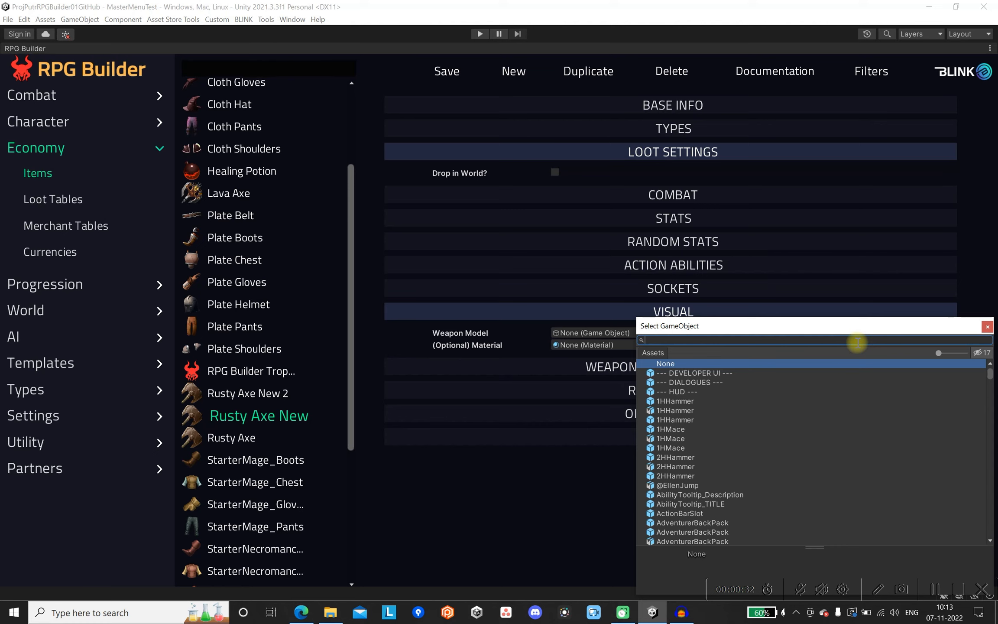
type("axe")
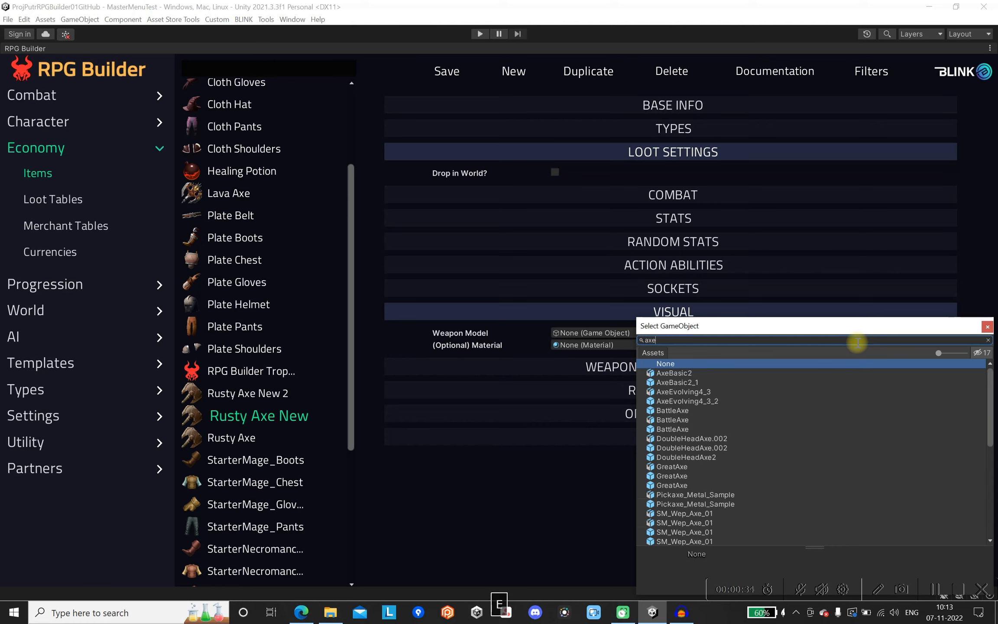
left_click(694, 382)
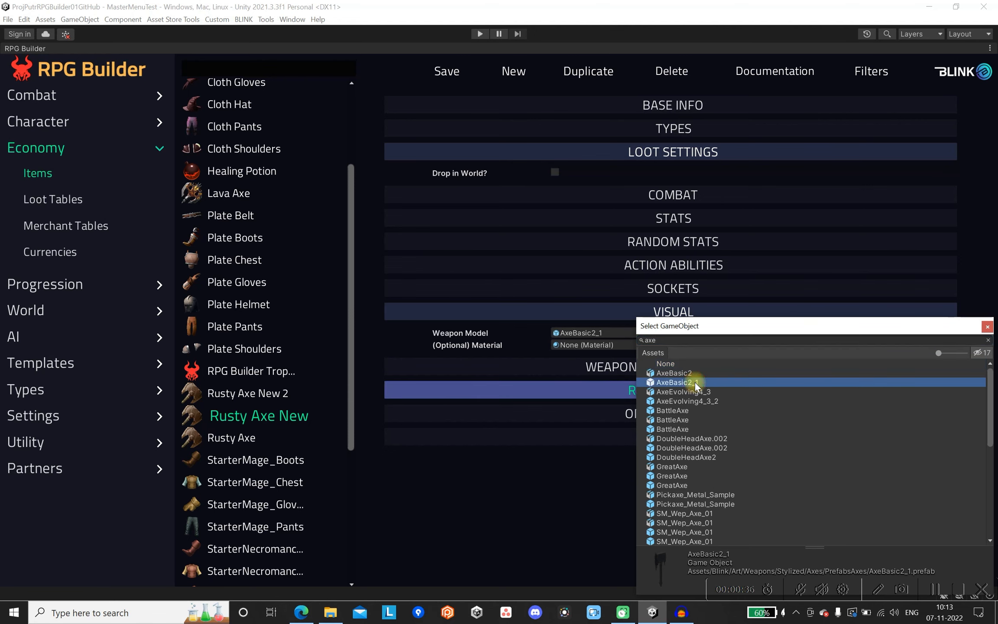
left_click(986, 328)
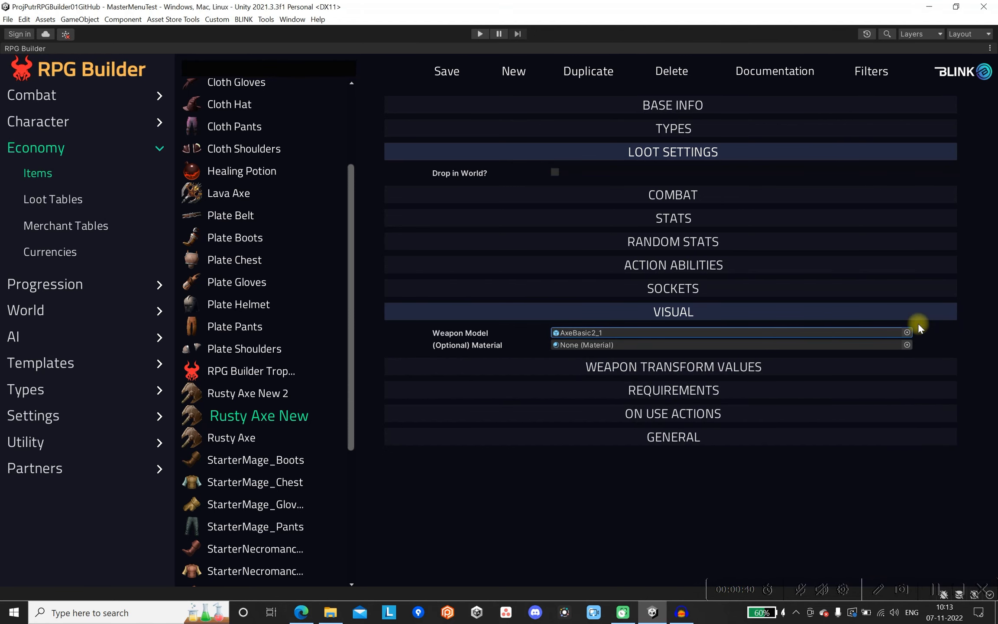
left_click(557, 312)
left_click(588, 333)
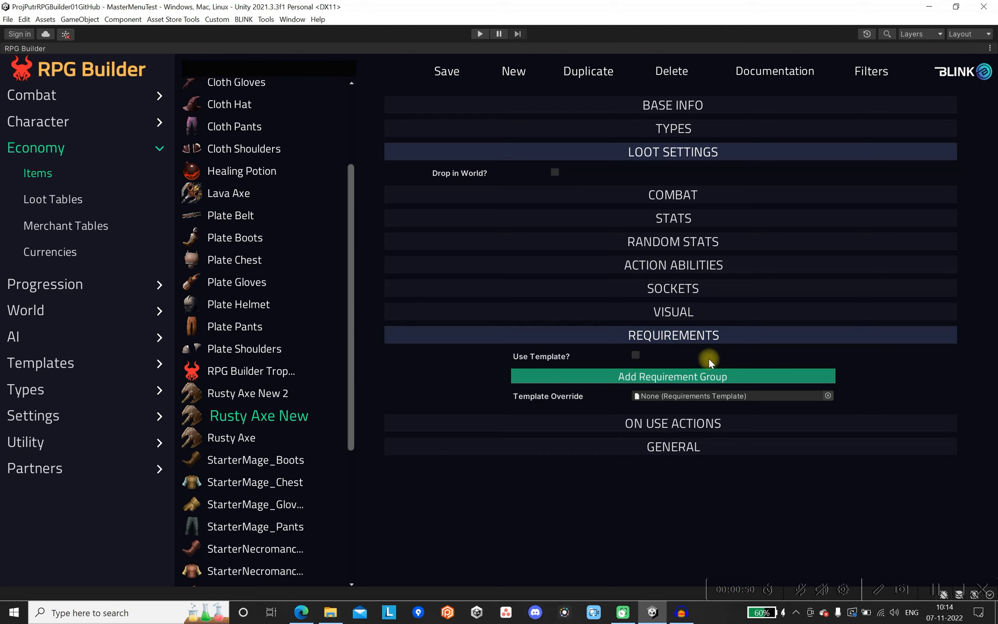
left_click(636, 355)
left_click(634, 354)
left_click(652, 376)
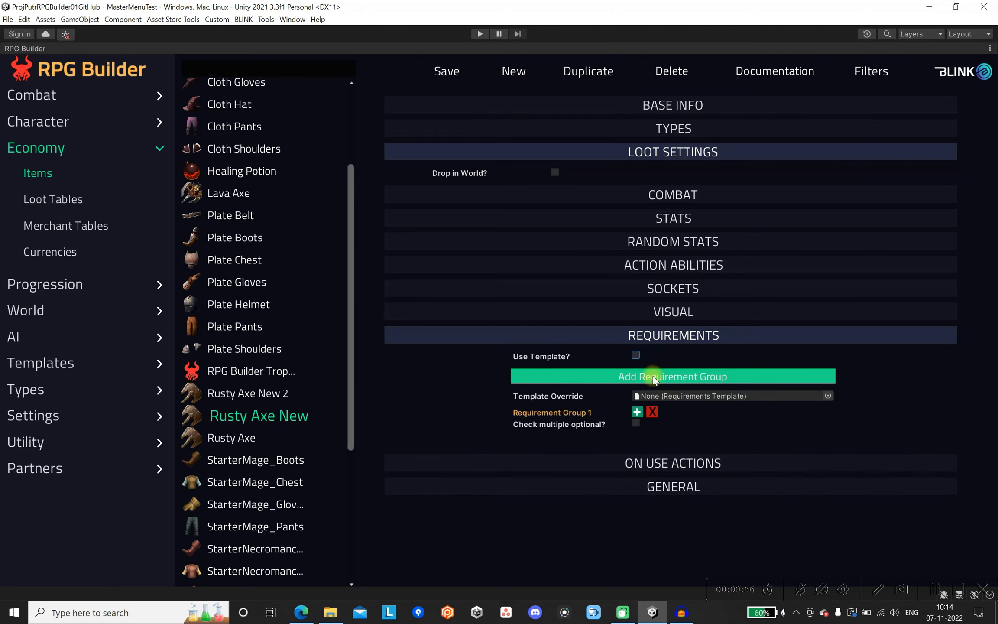
left_click(652, 376)
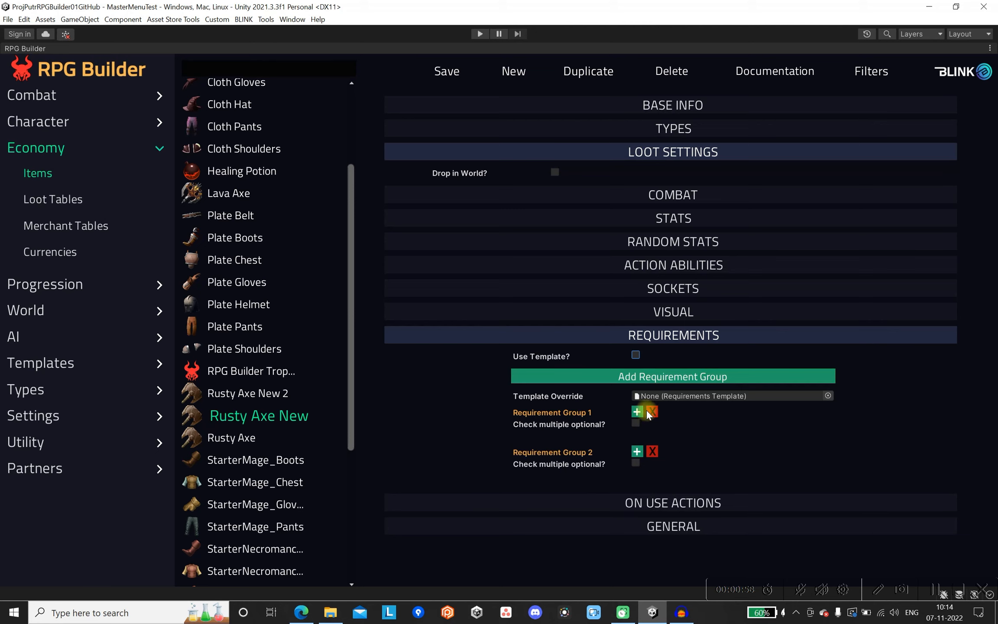
left_click(656, 412)
left_click(656, 414)
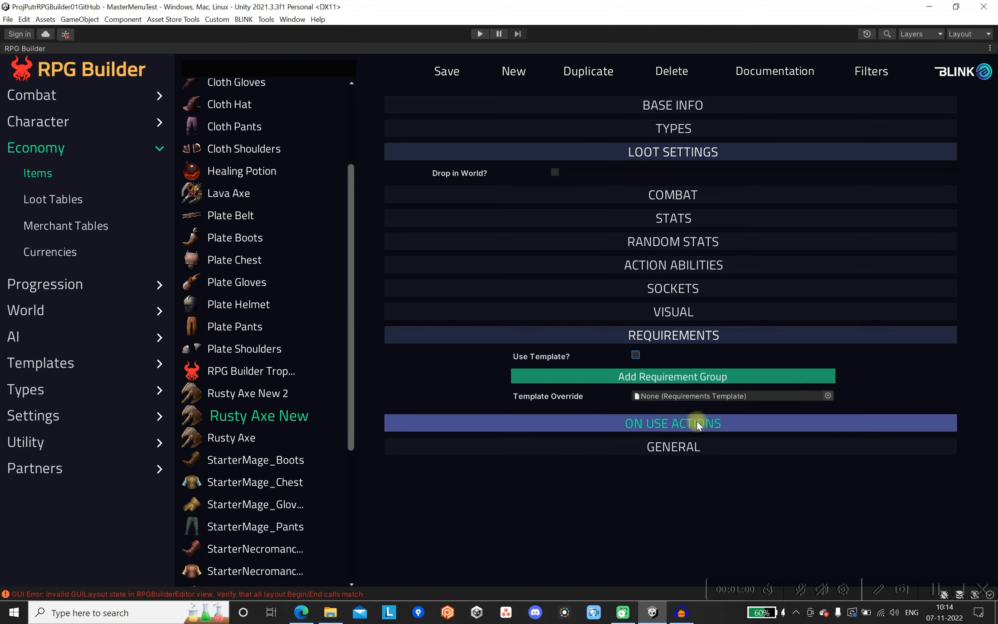
Enable a template for the axe's requirements, assign EquipMeleeWeapons_REQUIREMENTS, and collapse the requirements section.
left_click(637, 354)
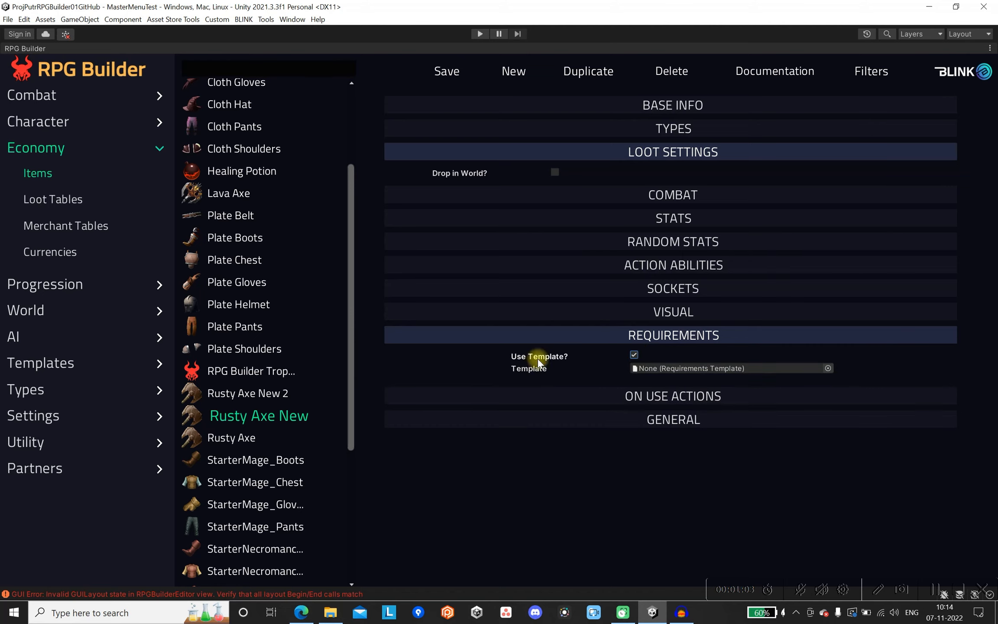
left_click(828, 369)
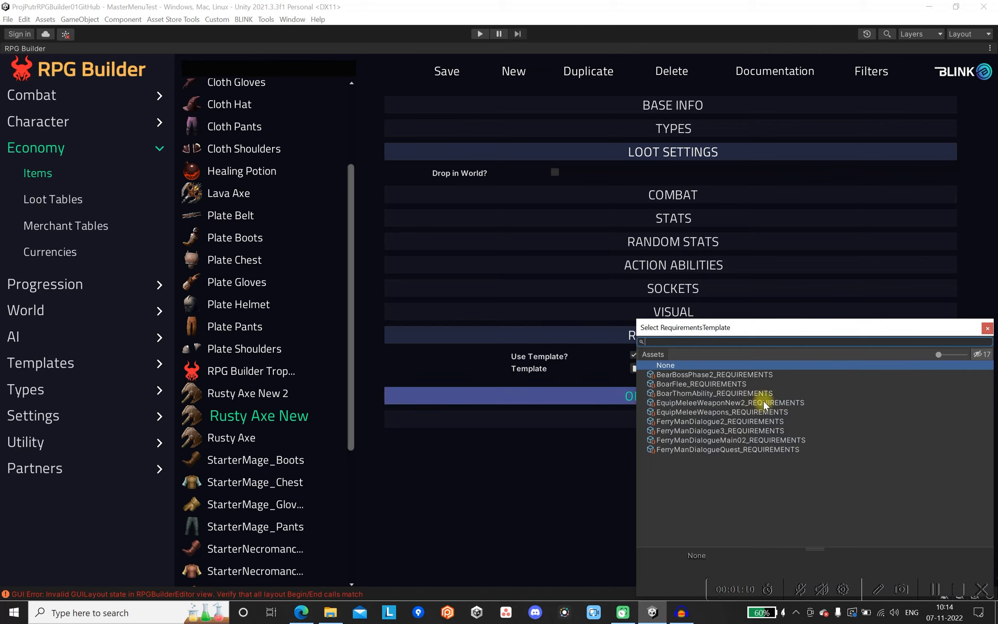
left_click(781, 411)
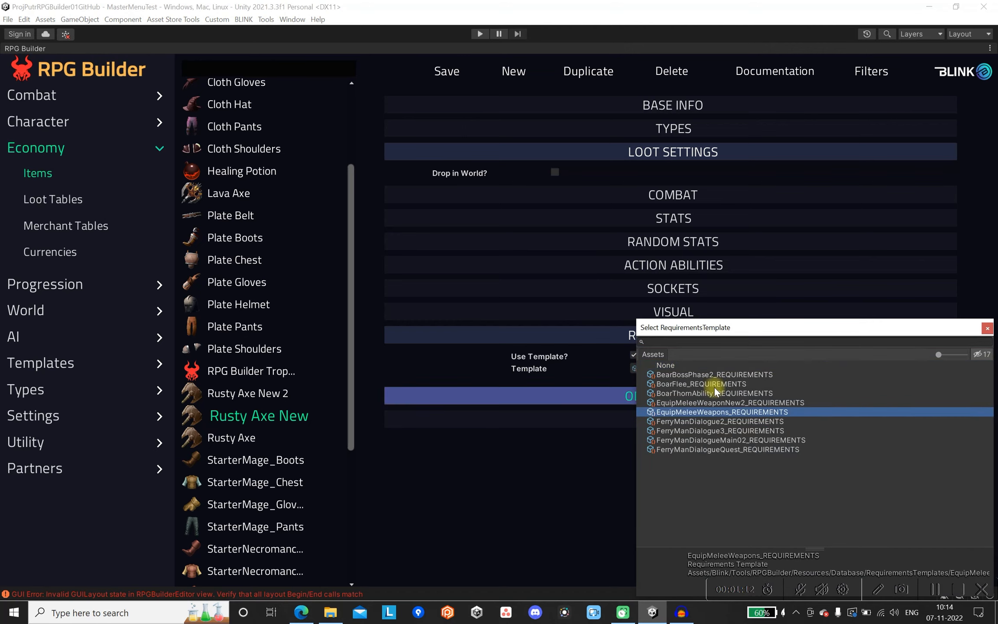
left_click(987, 328)
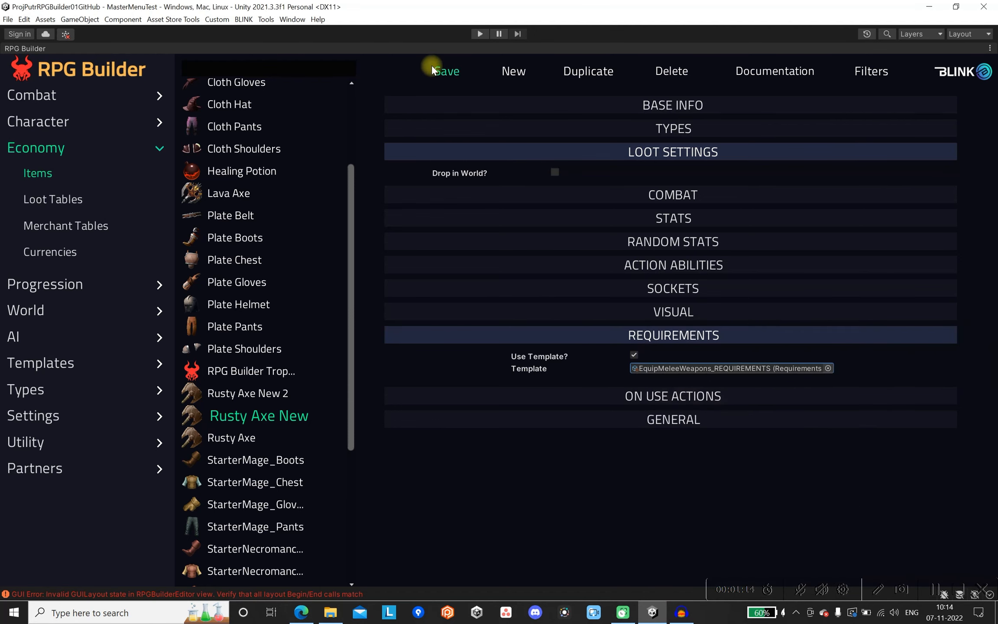
left_click(575, 336)
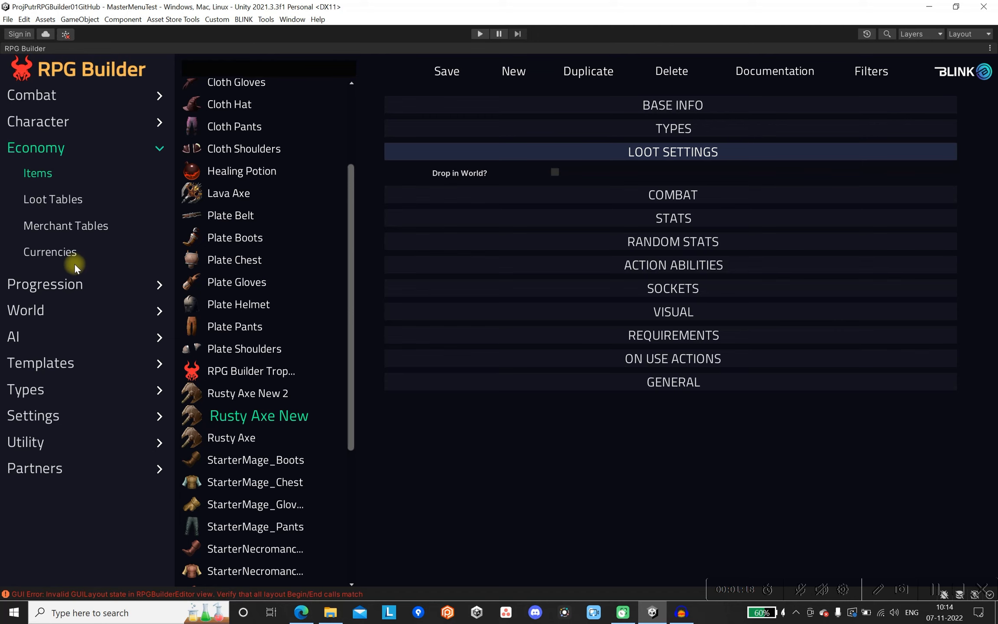
Create a new requirements template named EquipMeleeWeaponNew.
left_click(45, 356)
left_click(48, 358)
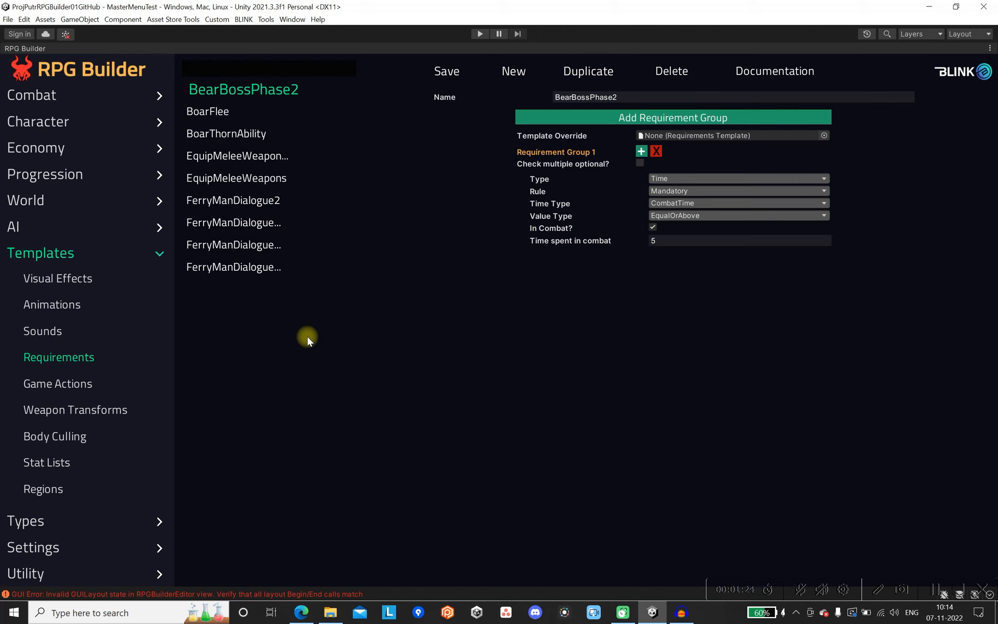
left_click(513, 73)
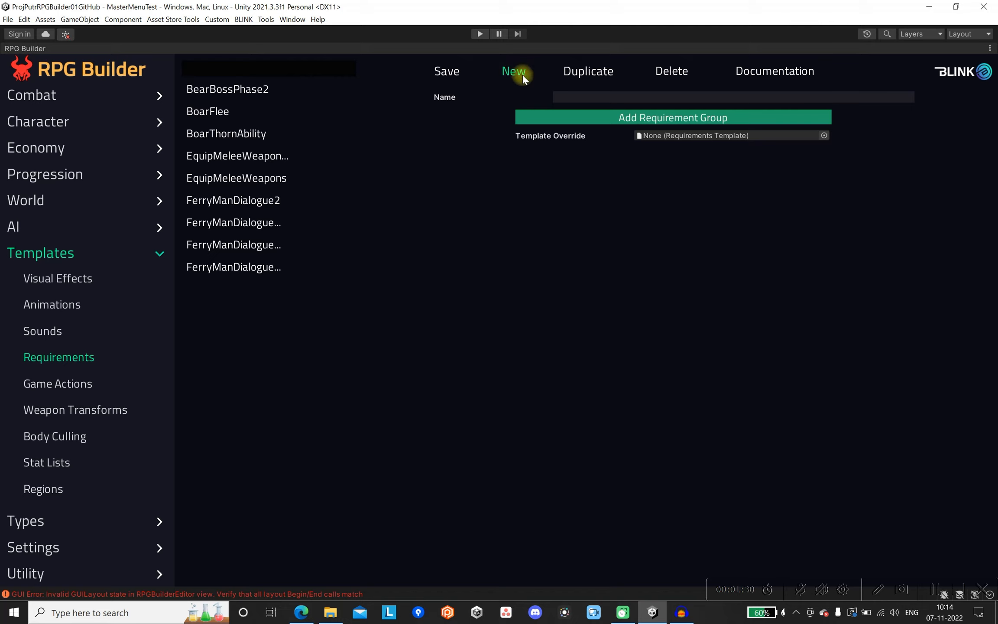
left_click(587, 98)
type("Equi")
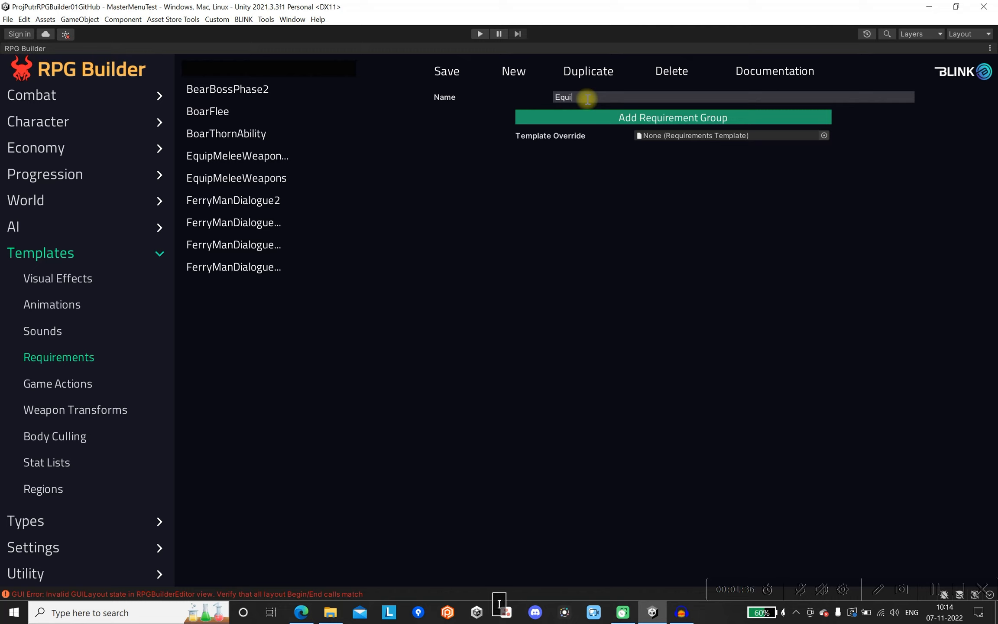
type("pMeleeWeaponNew")
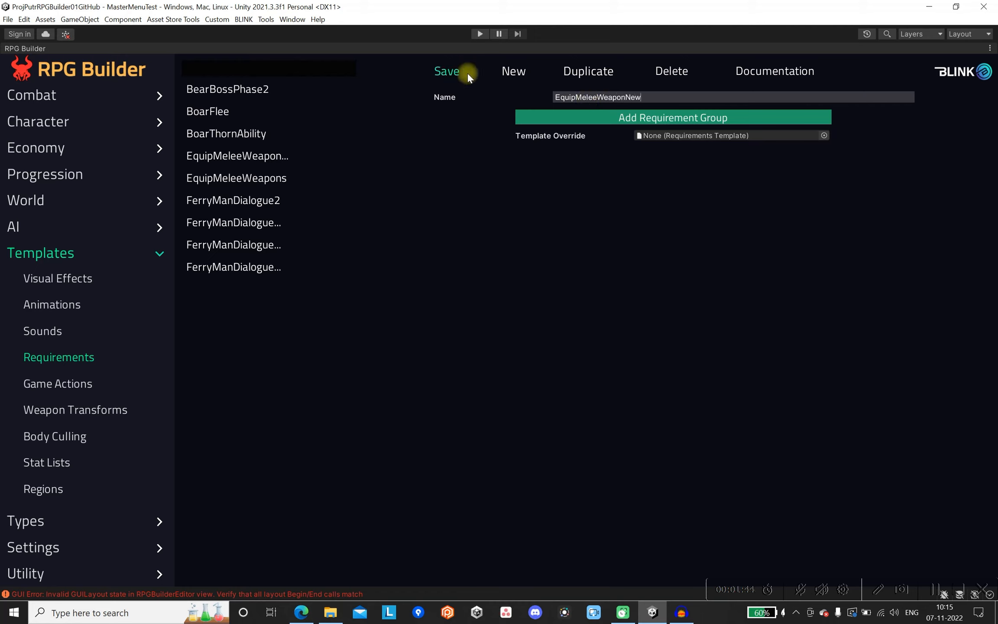
Add a requirement group containing one requirement to the new template and open the requirement's type choices.
left_click(622, 120)
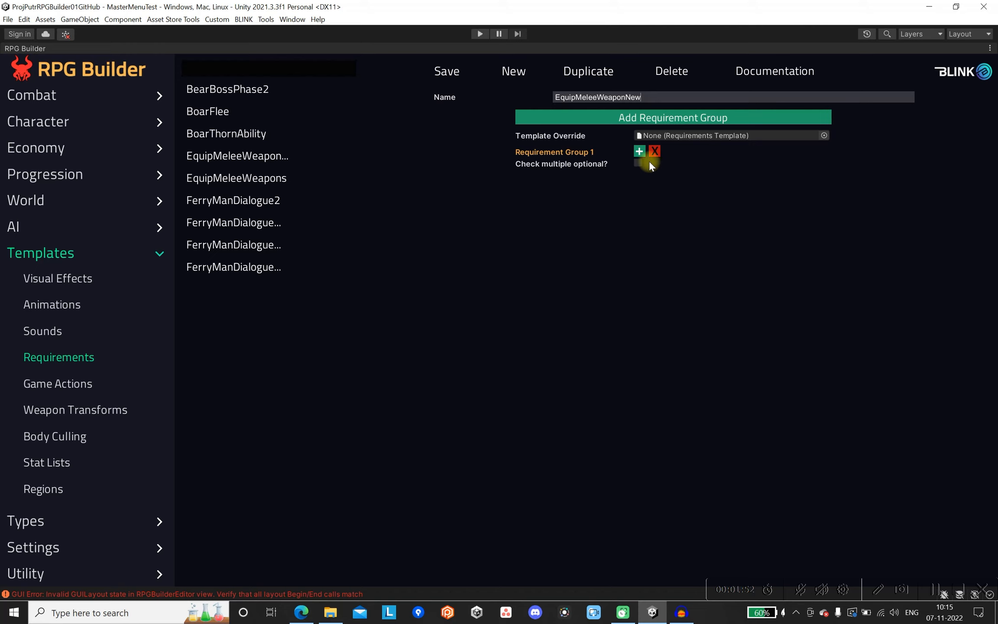
left_click(639, 151)
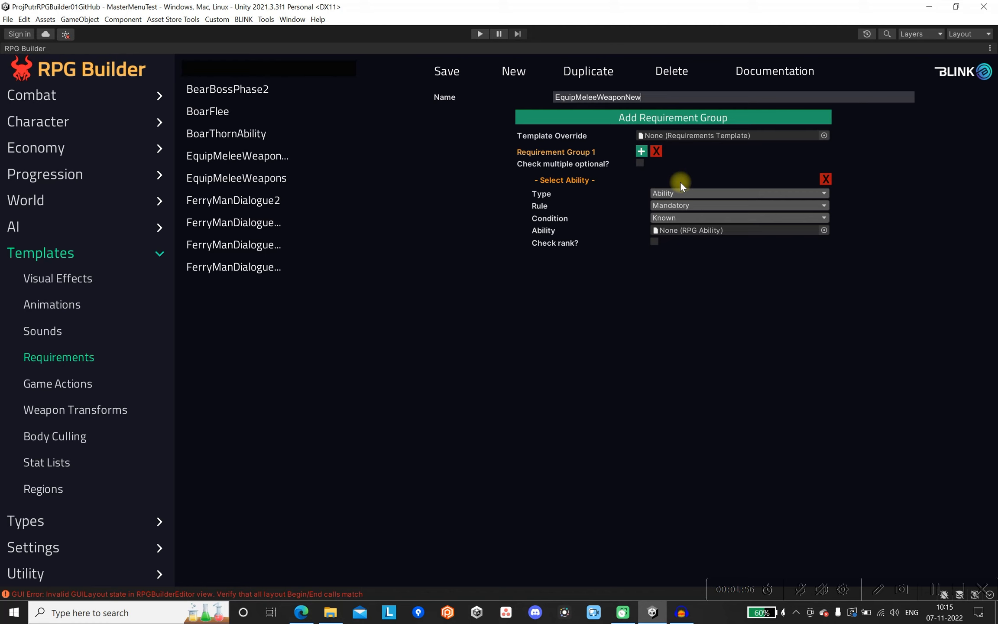
left_click(747, 193)
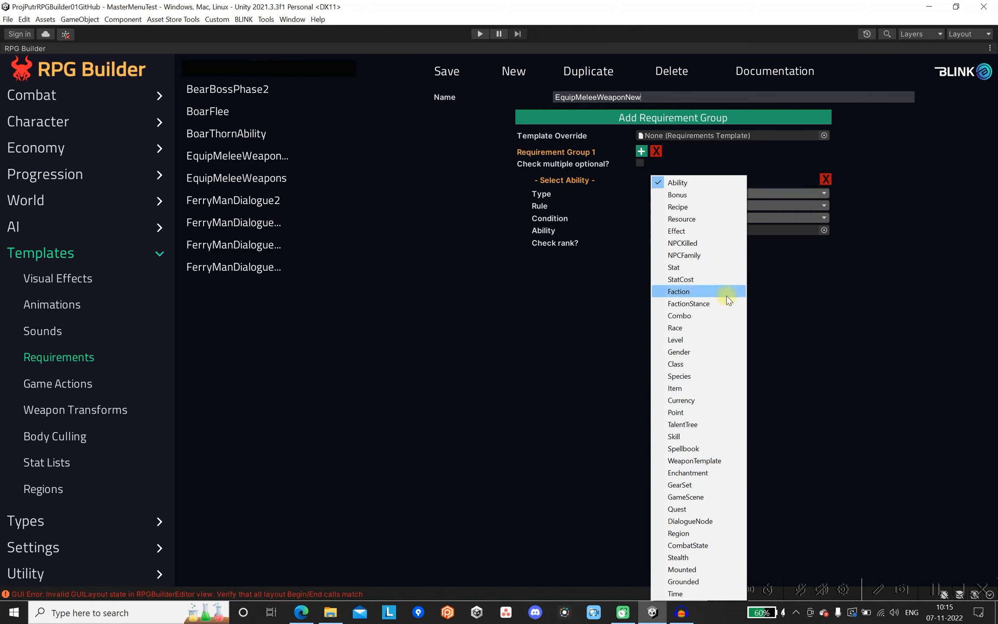
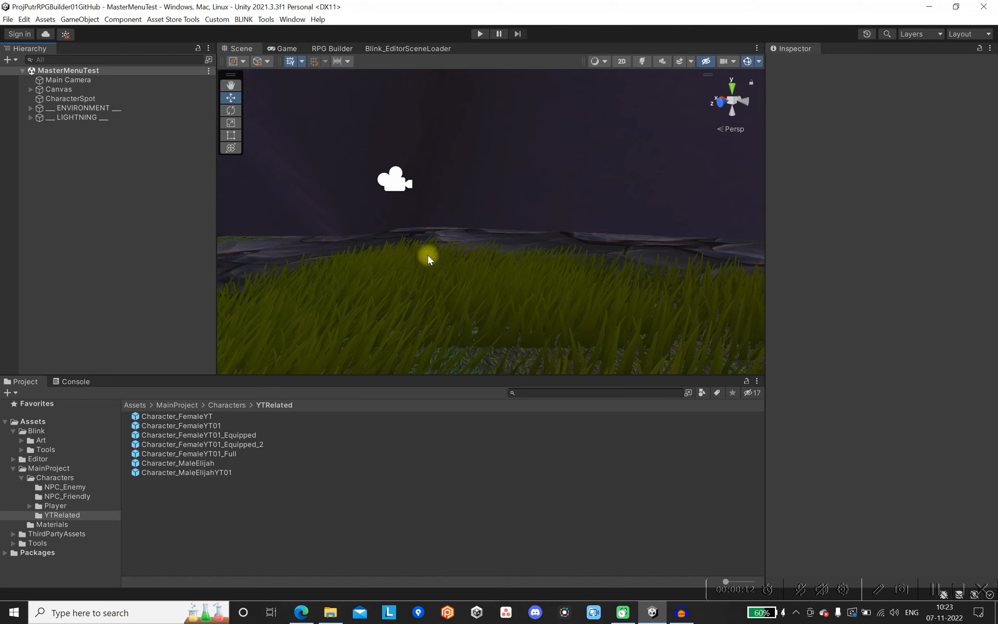
Open the Character_FemaleYT01_Equipped prefab for editing and go to its Player Appearance weapon slots.
left_click(251, 433)
double_click(252, 435)
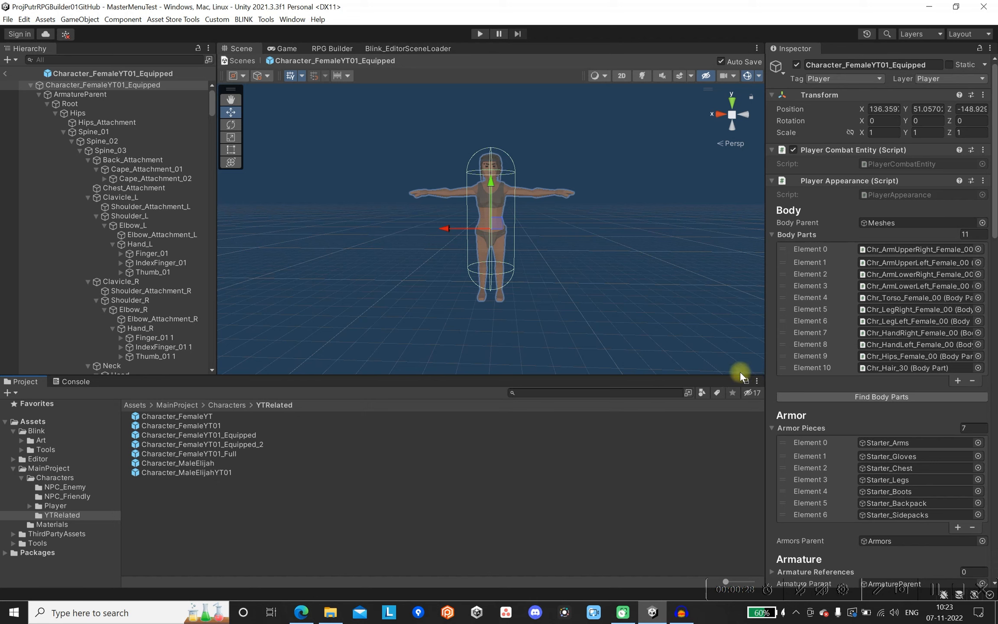
scroll(811, 393, "down", 5)
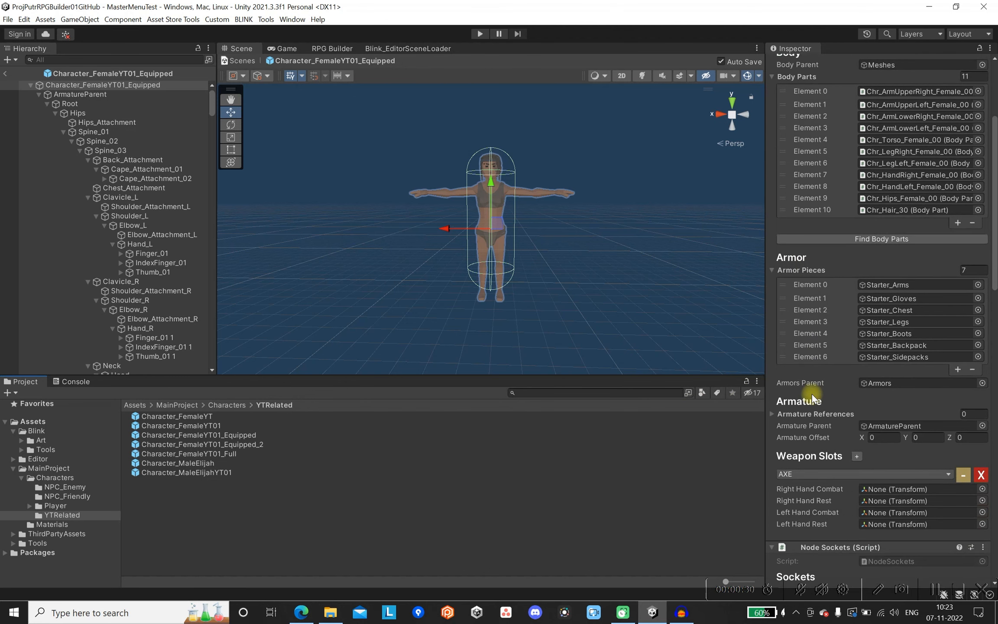
scroll(840, 417, "down", 1)
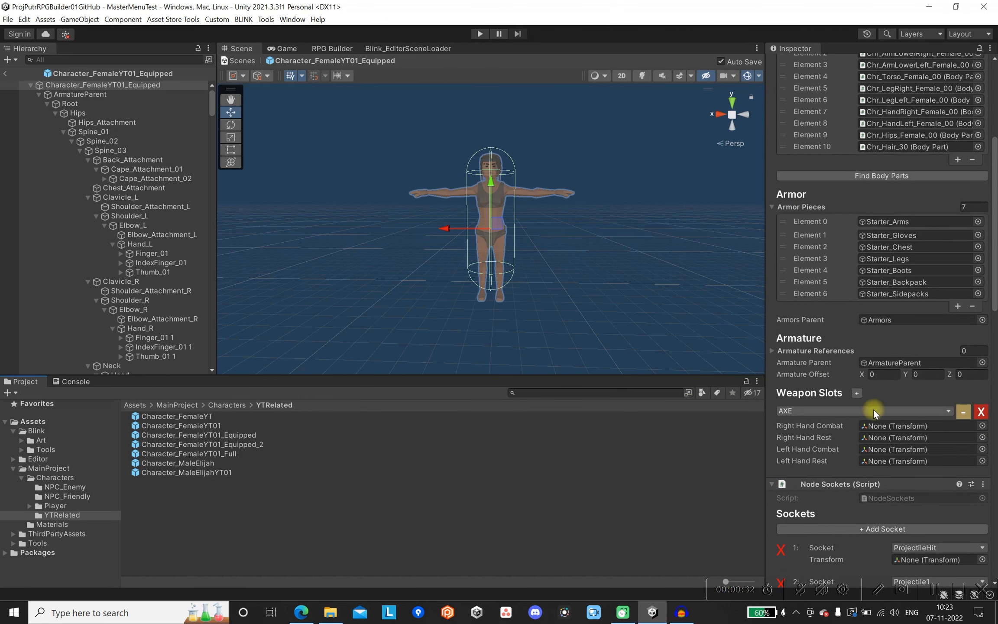
Remove the existing weapon slot from the character's Player Appearance component and add a new slot of type AXE.
left_click(981, 412)
scroll(905, 403, "down", 1)
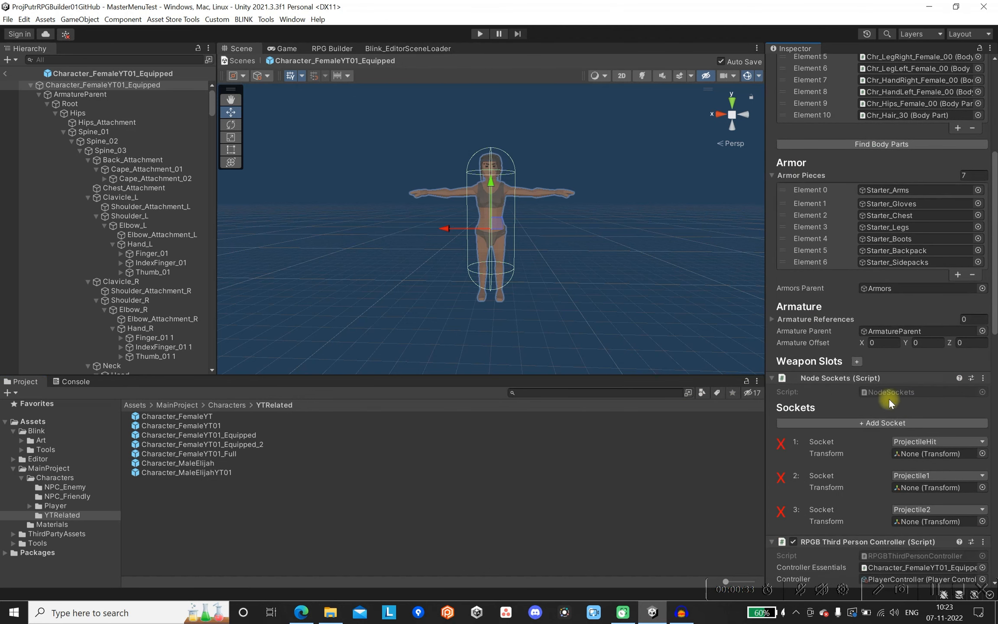
left_click(857, 362)
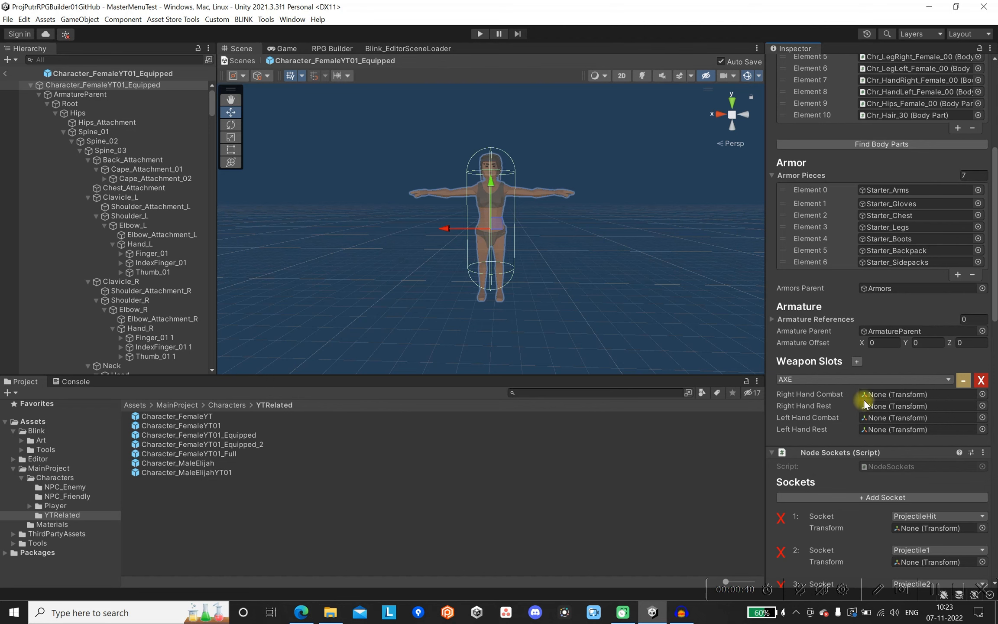
left_click(867, 379)
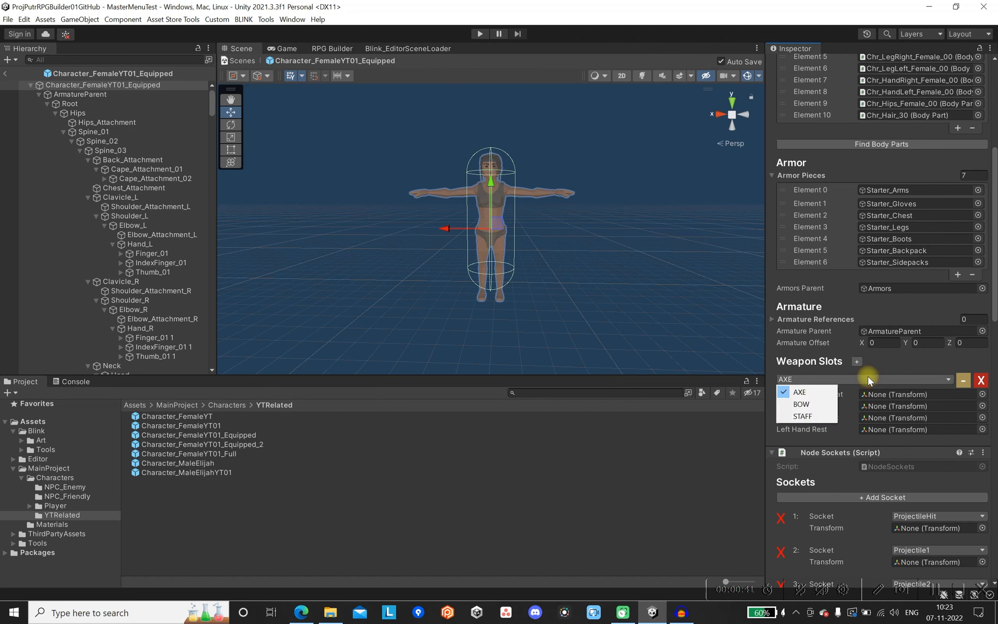
left_click(823, 391)
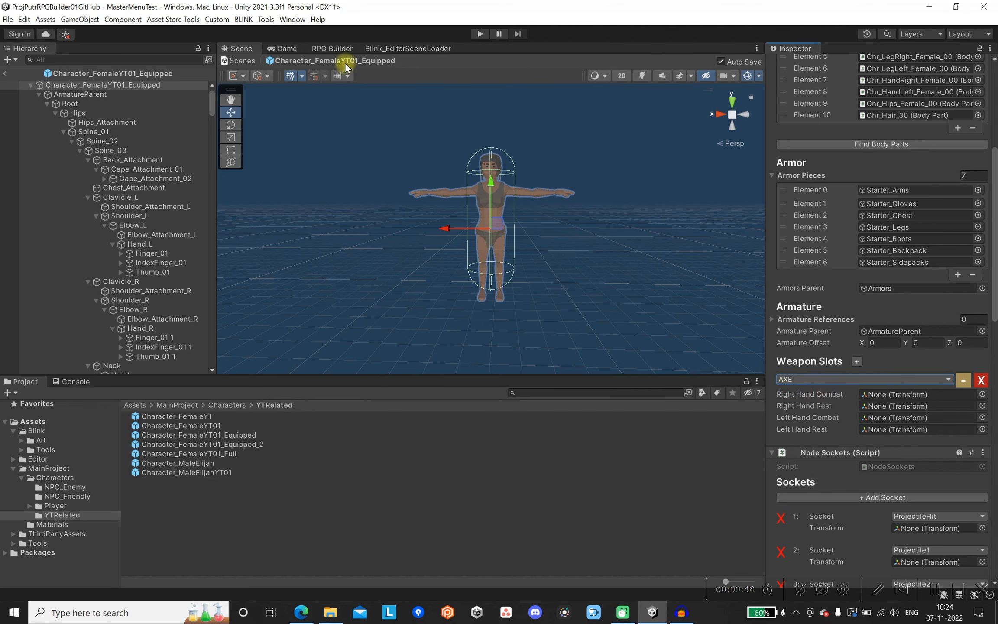
Review the BOW and STAFF entries among the RPG Builder weapon types and return to the character prefab's scene view.
double_click(325, 49)
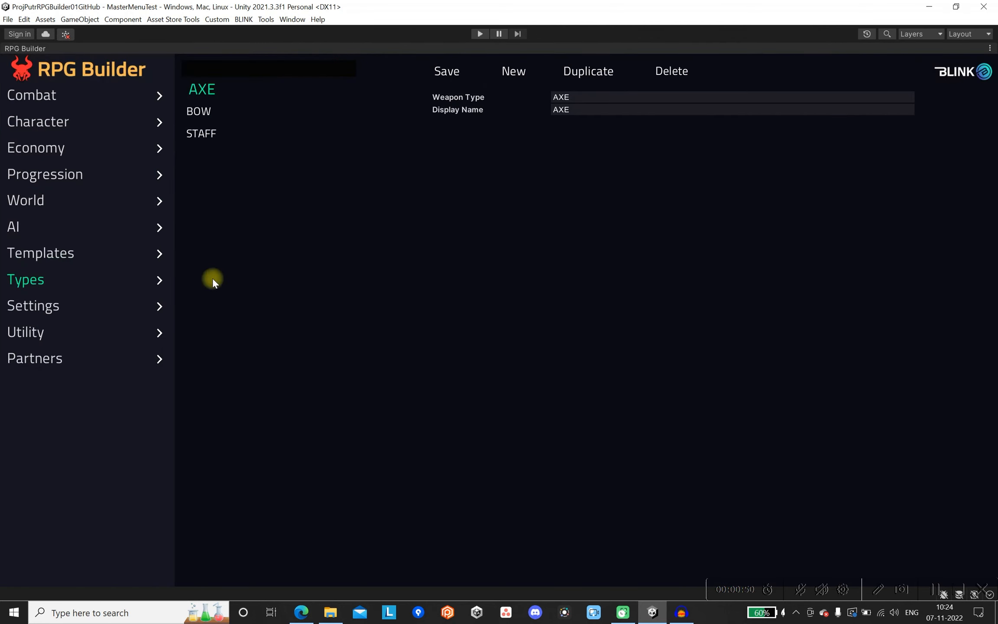
left_click(25, 282)
scroll(69, 403, "down", 1)
scroll(68, 423, "down", 2)
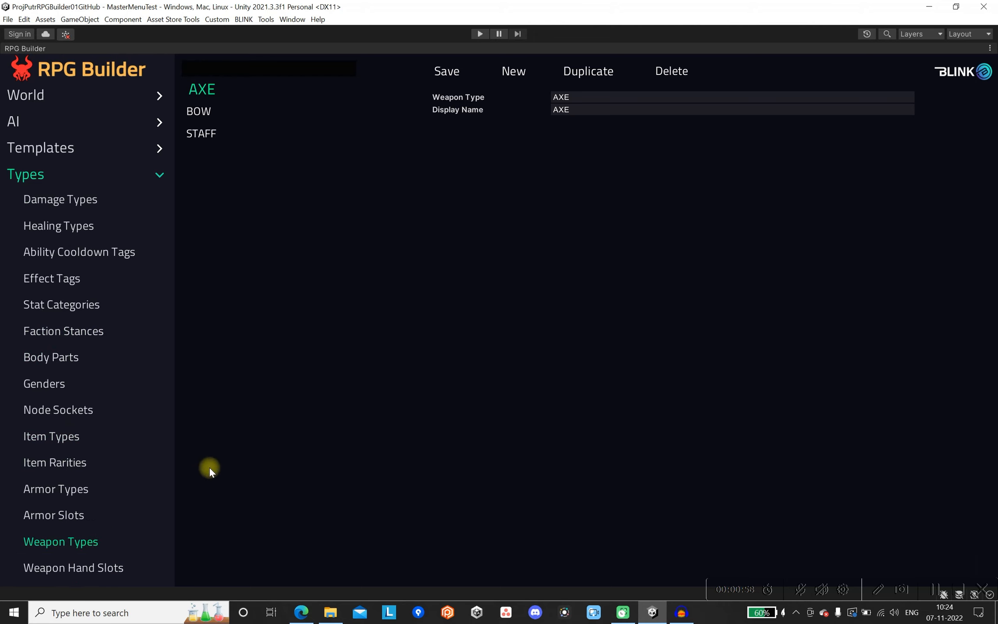
left_click(201, 113)
left_click(204, 133)
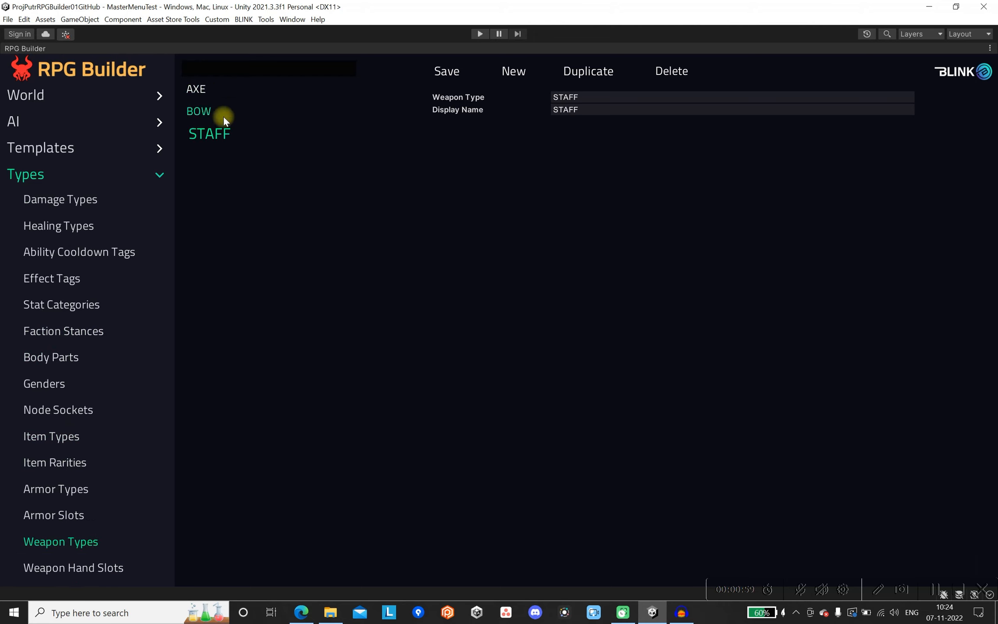
double_click(30, 49)
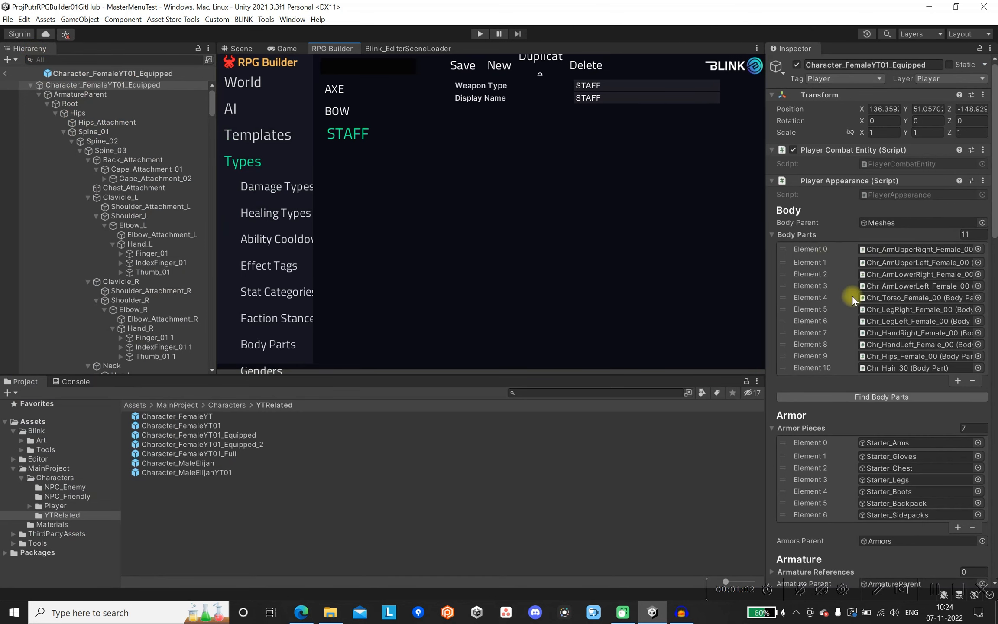
left_click(239, 49)
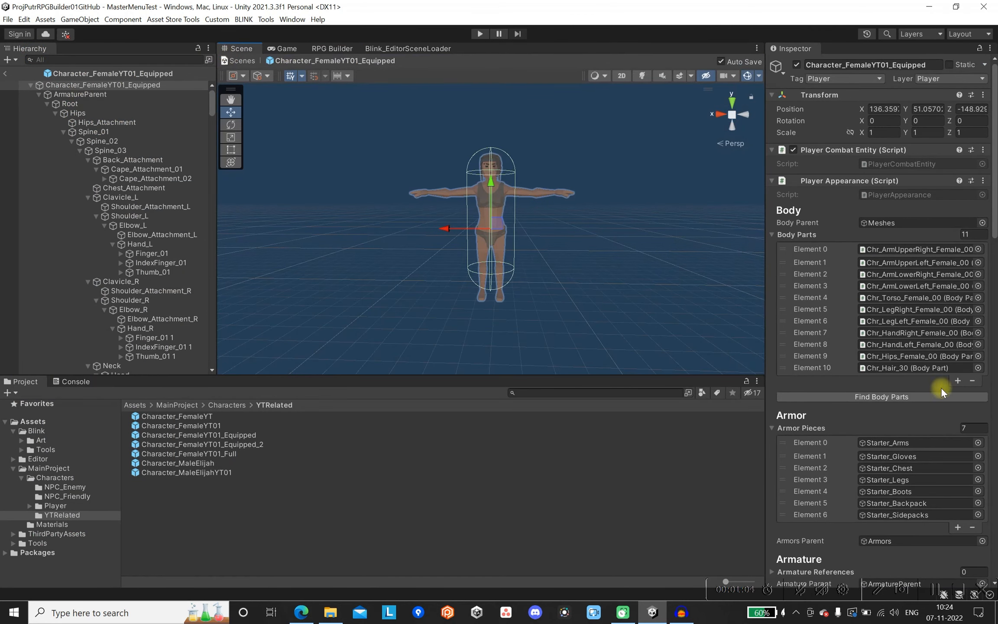
Examine the AXE slot's combat and rest transform fields for the right and left hands.
scroll(927, 402, "down", 10)
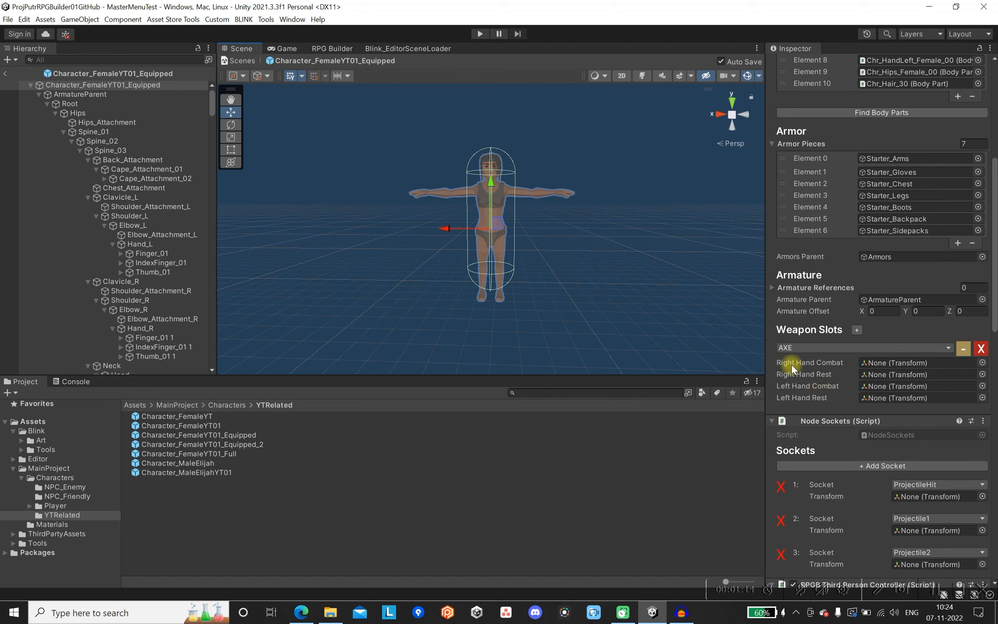
left_click(815, 364)
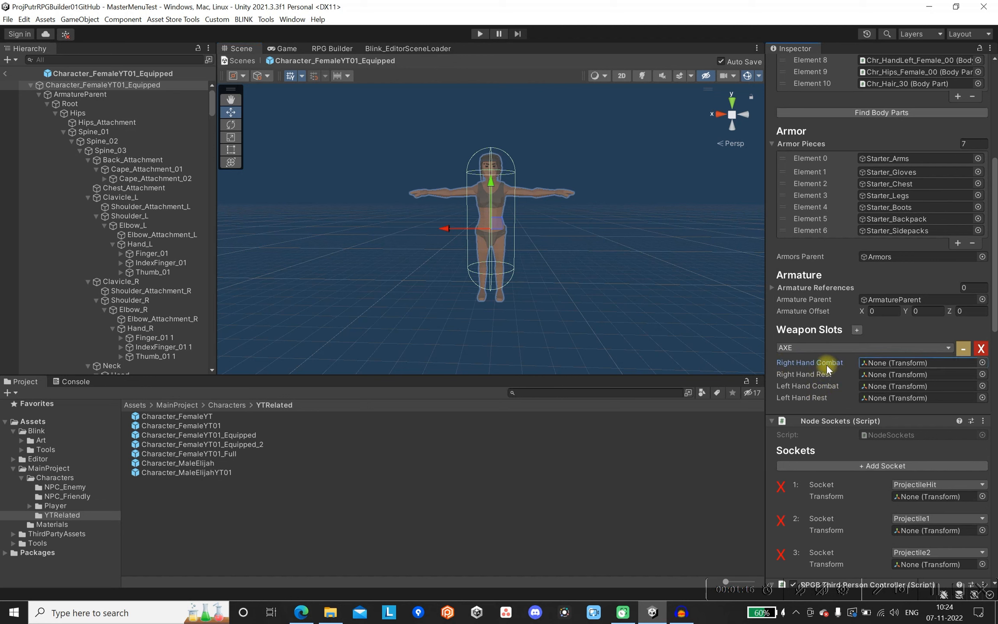
left_click(831, 386)
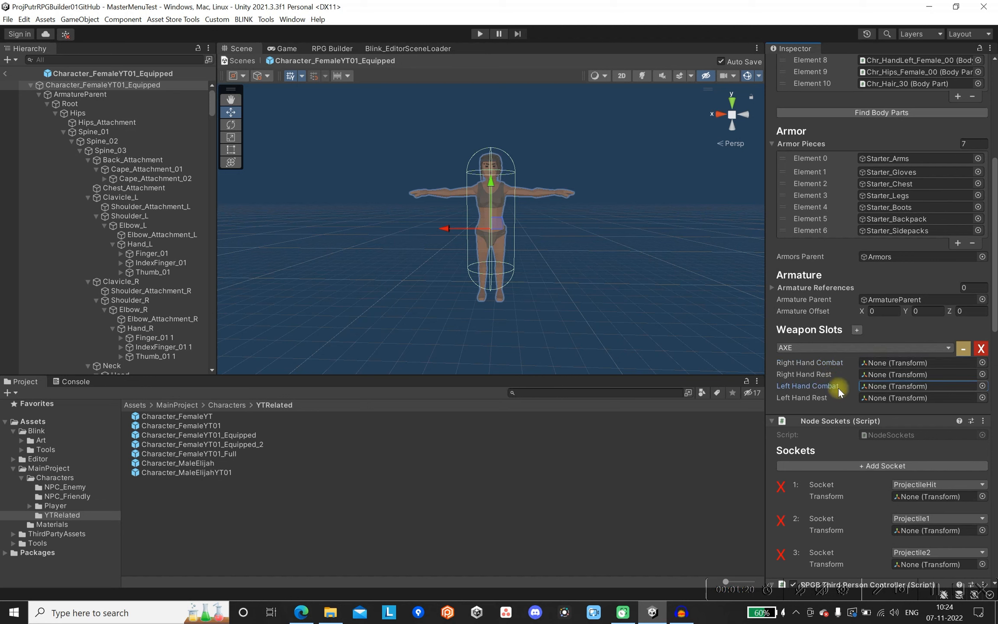
left_click(814, 373)
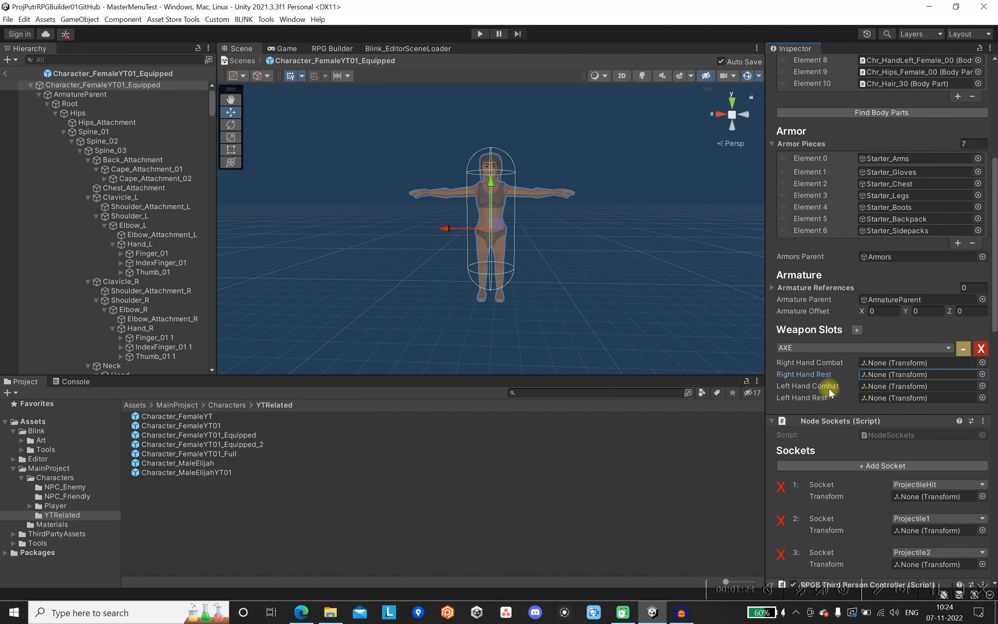
left_click(809, 399)
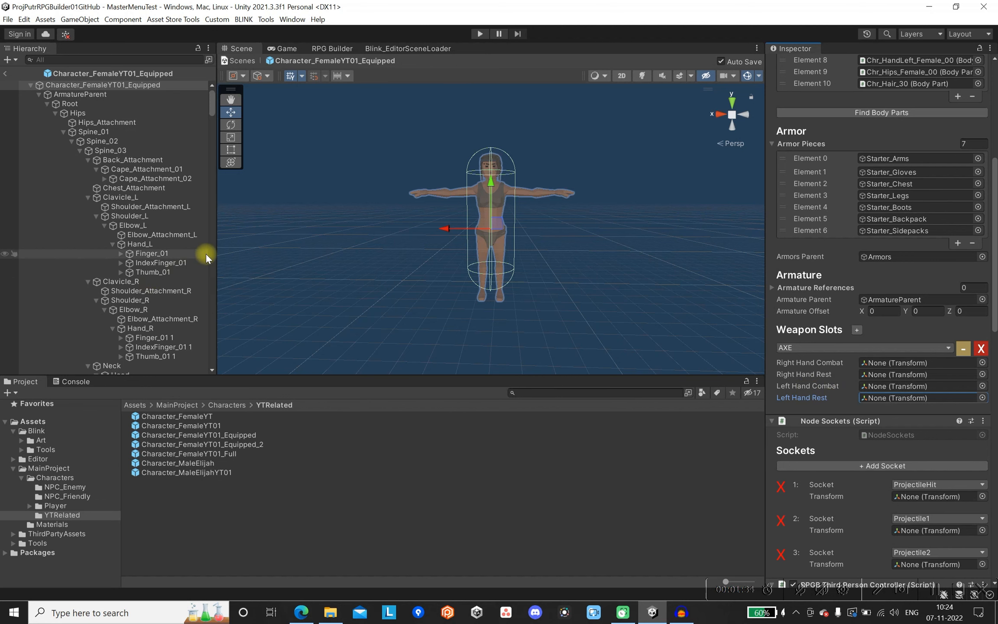
Create an empty child object named WeaponAttach_R under the character's Hand_R bone.
left_click_drag(217, 250, 239, 249)
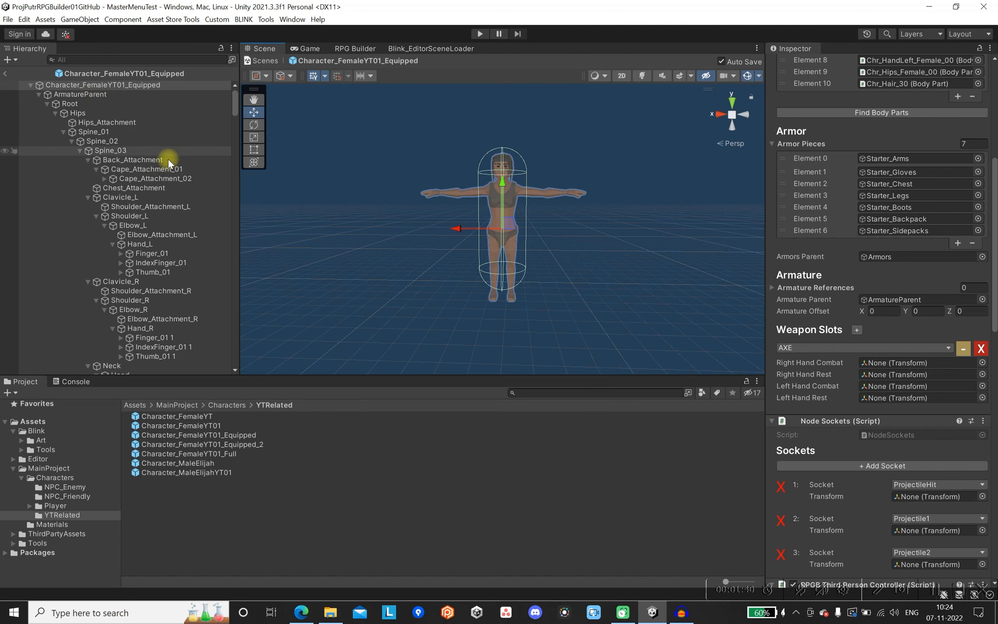
scroll(171, 169, "down", 2)
scroll(172, 173, "down", 2)
left_click(180, 258)
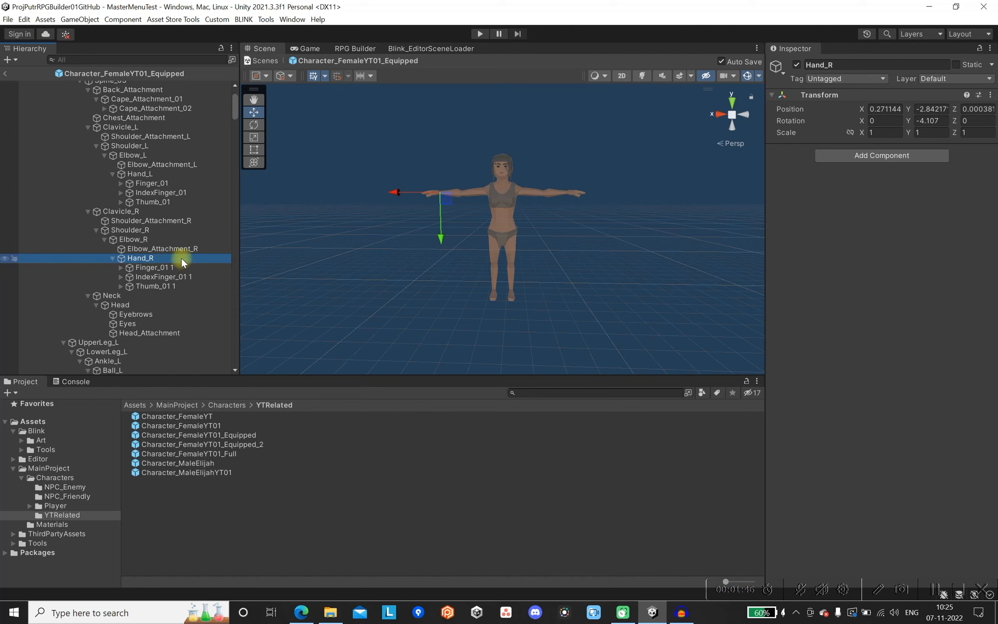
right_click(181, 257)
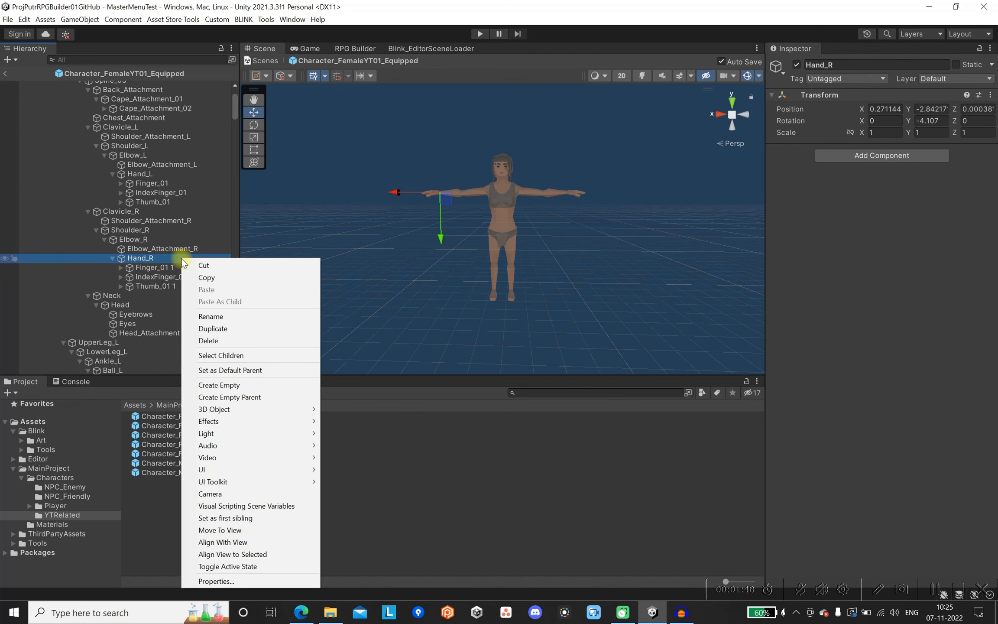
left_click(236, 385)
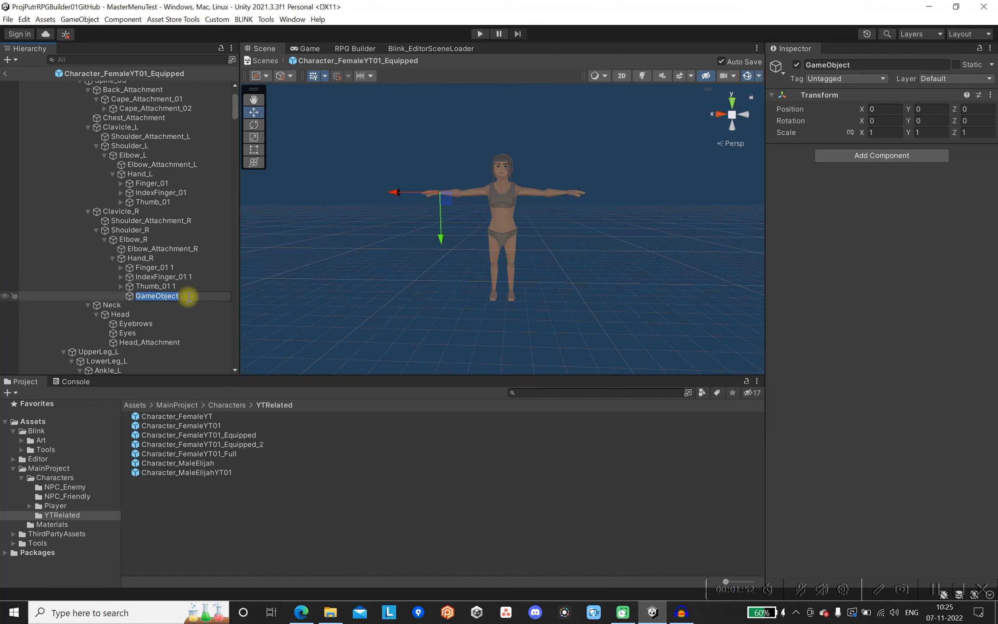
type("WeaponAttach_R")
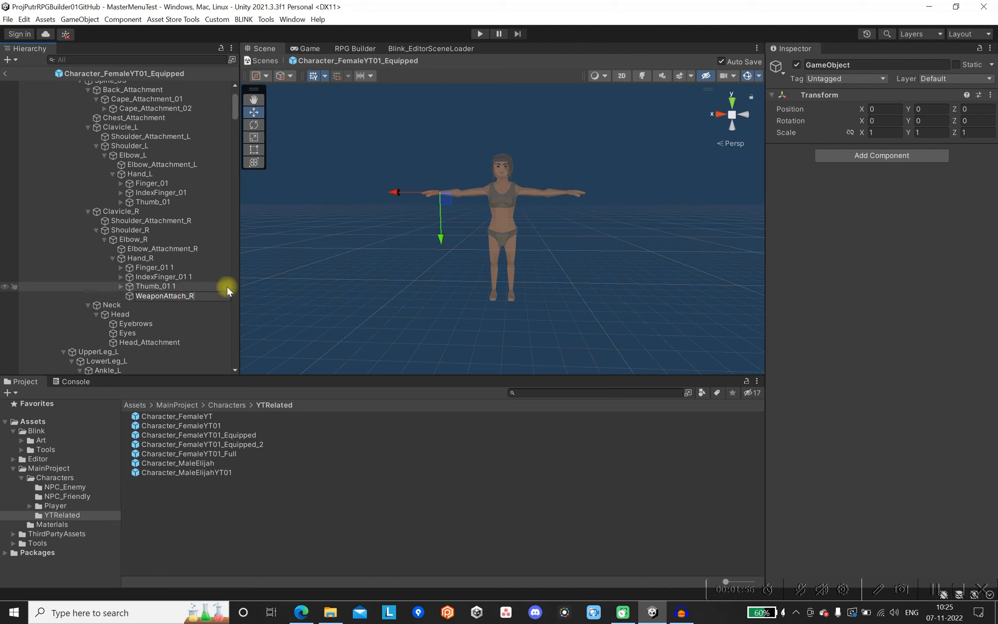
key("Return")
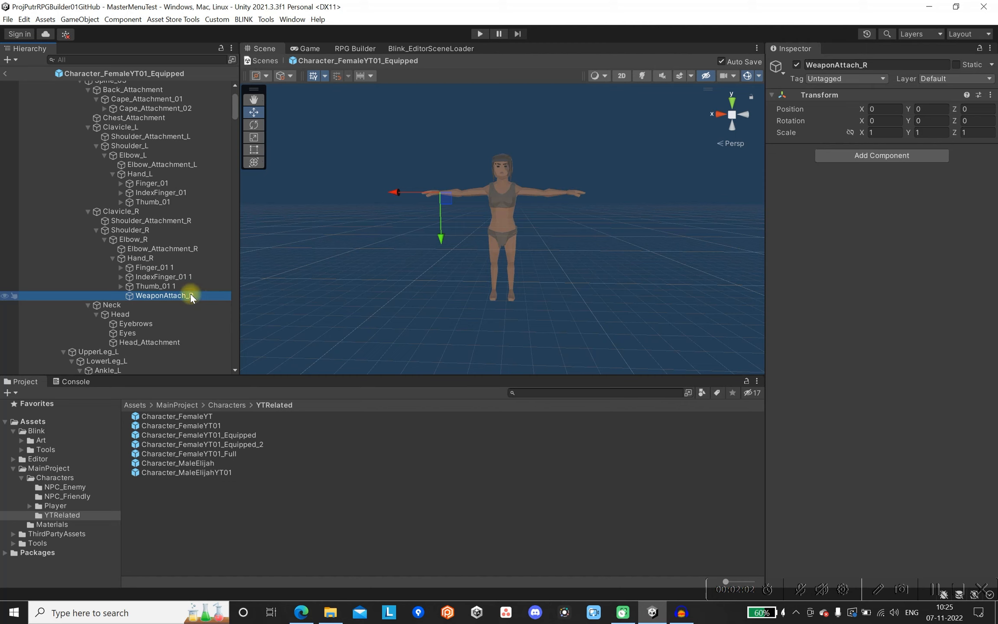
Create an empty child object named WeaponAttach_L under the Hand_L bone and check both hand attachment points.
left_click(167, 175)
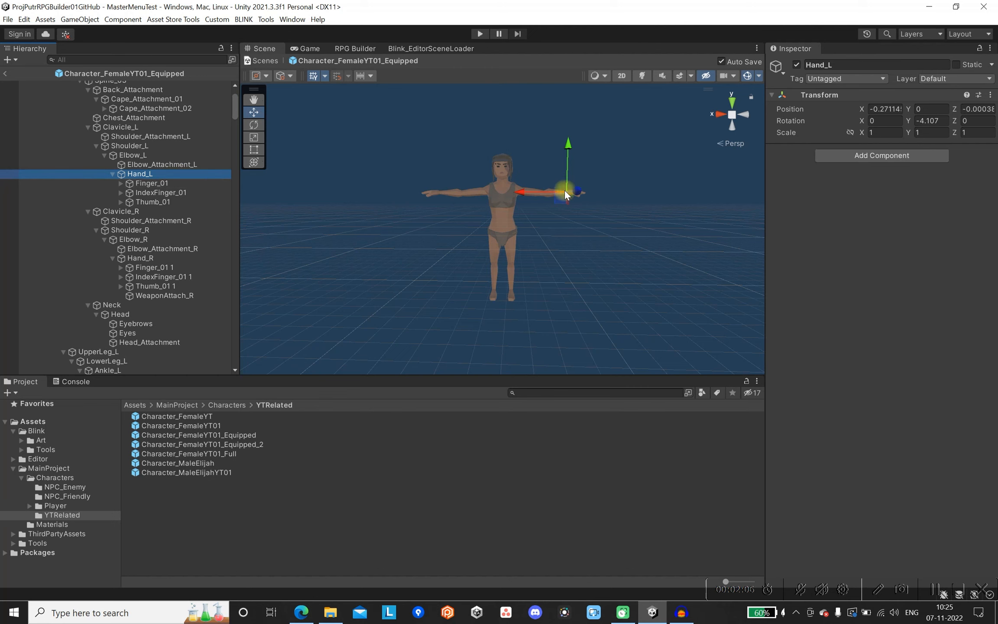
right_click(205, 173)
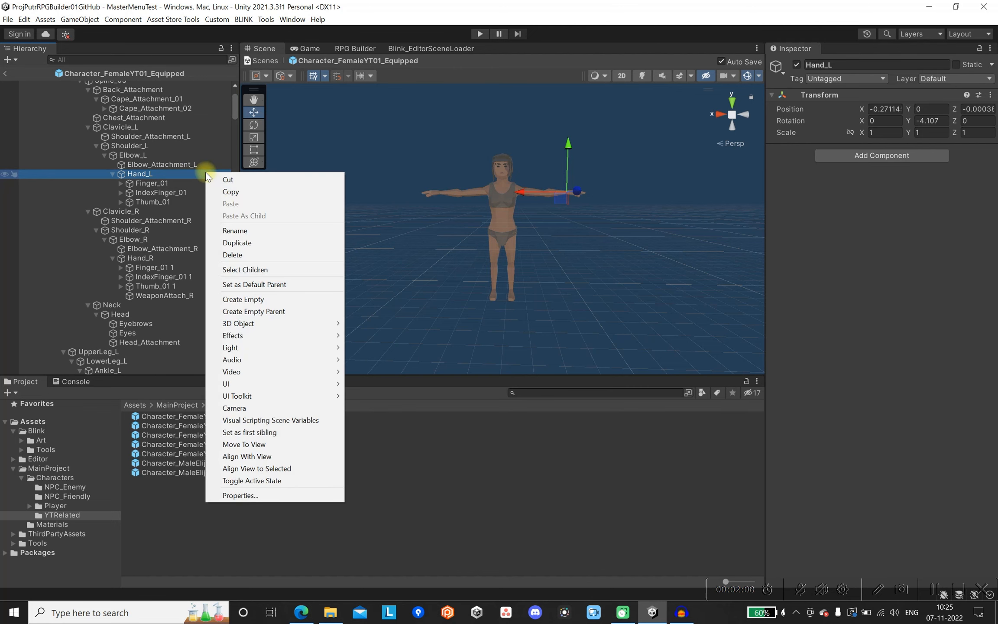
left_click(274, 300)
type("WeaponAttach_R")
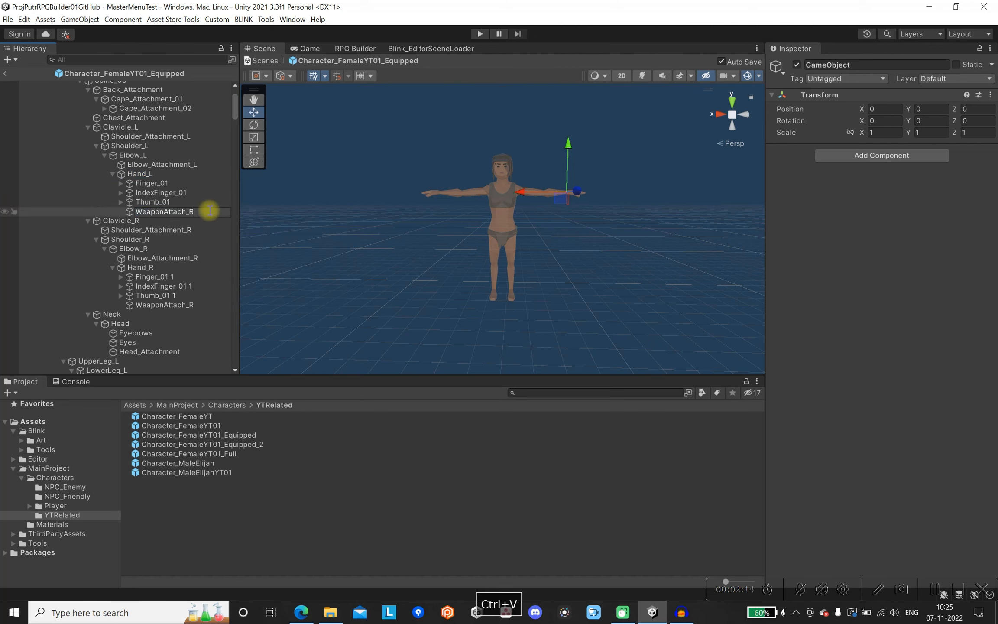
key("BackSpace")
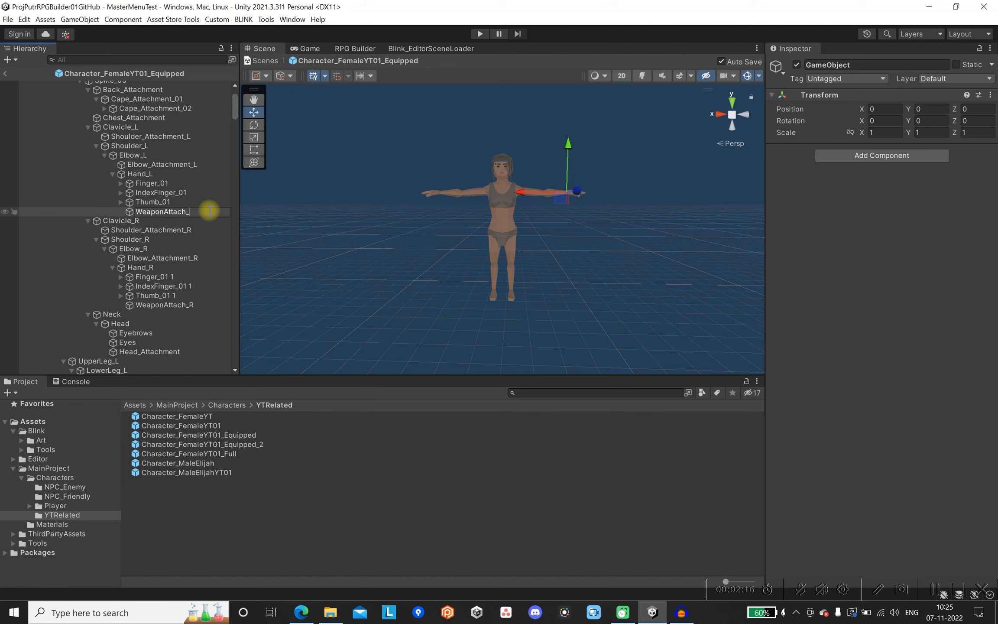
type("L")
key("Return")
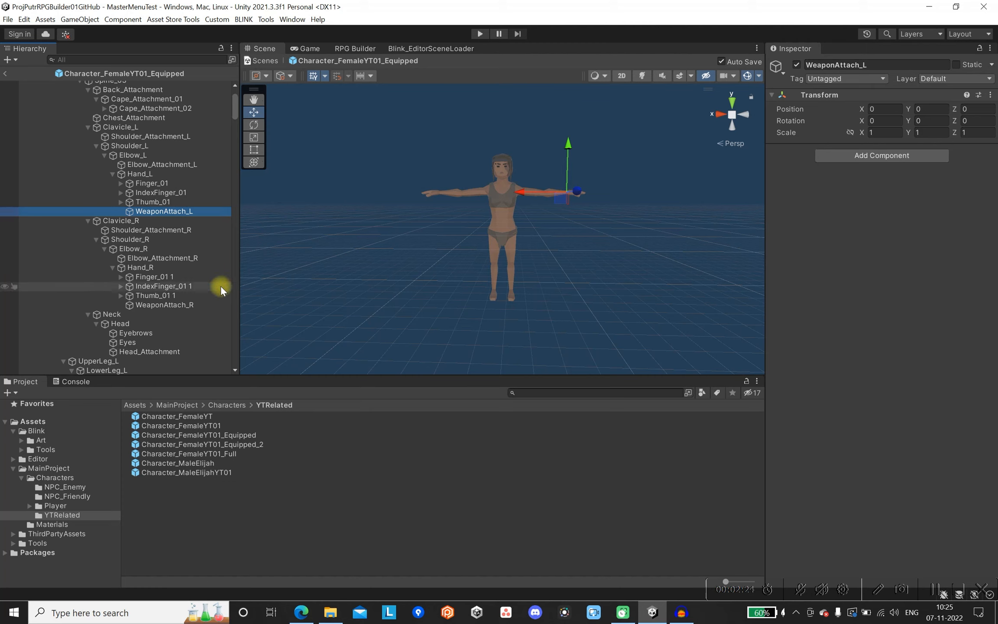
left_click(191, 295)
left_click(195, 305)
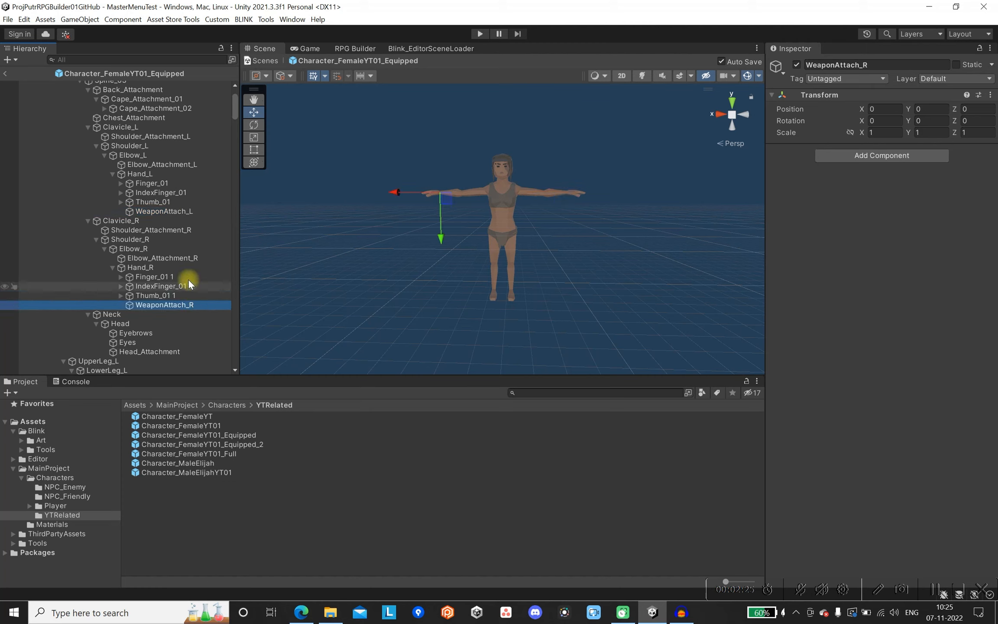
left_click(188, 211)
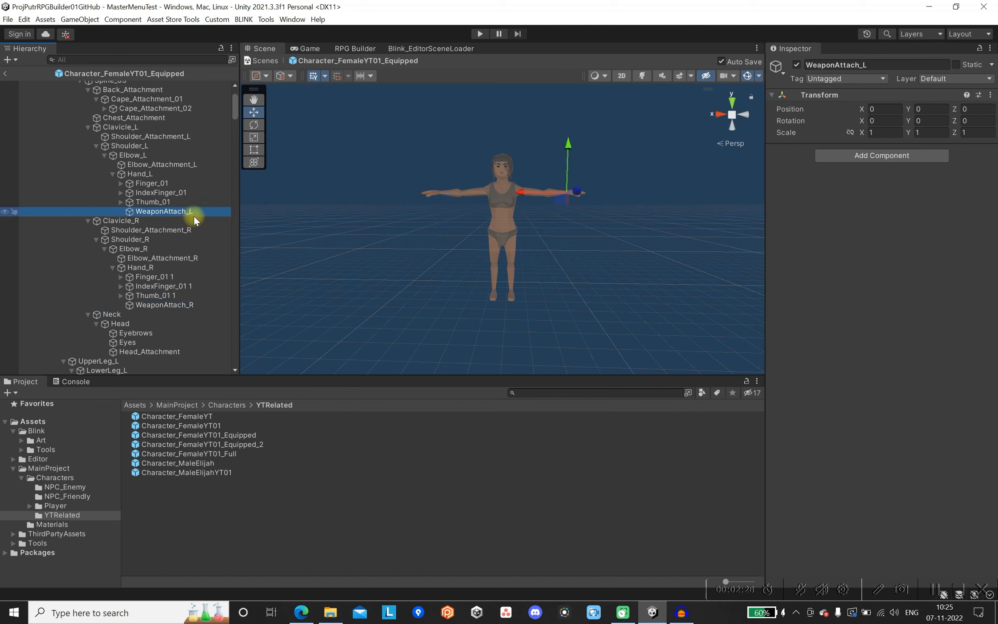
Create two empty child objects under the character's Cape_Attachment_01 bone.
scroll(193, 216, "up", 2)
scroll(193, 216, "up", 2)
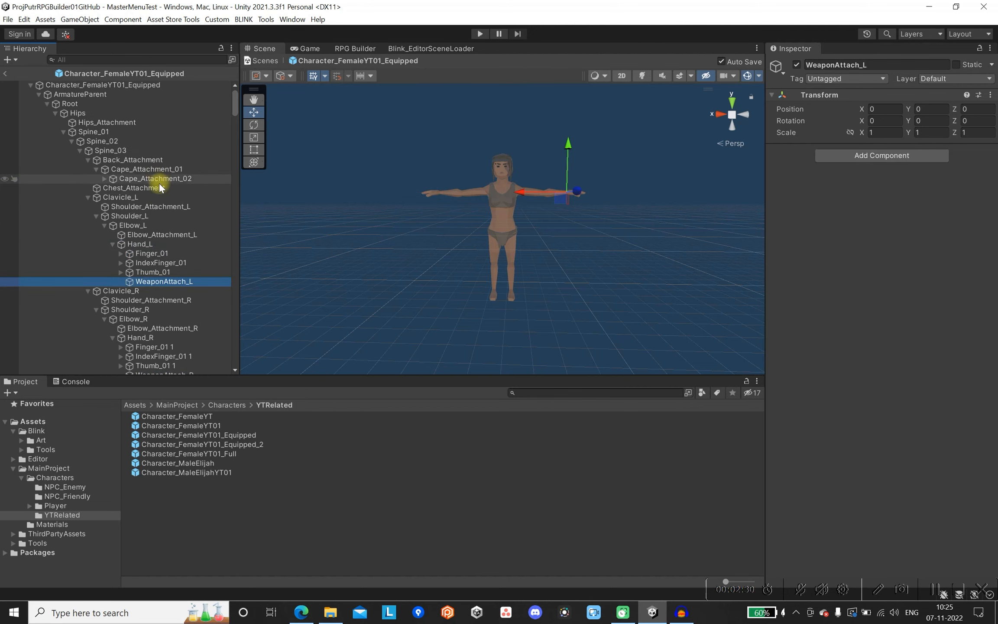
left_click(166, 169)
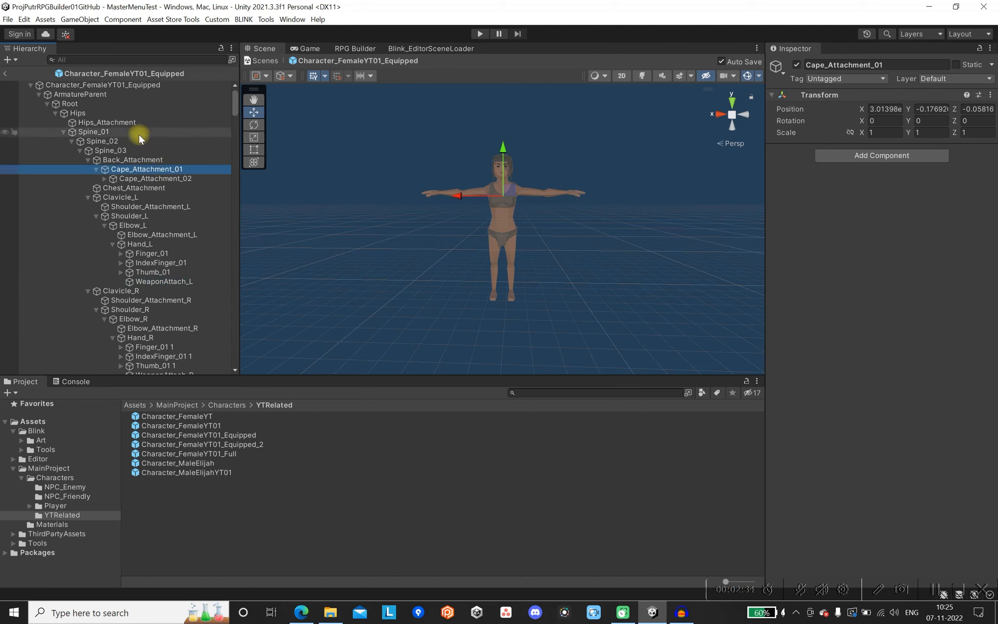
right_click(164, 170)
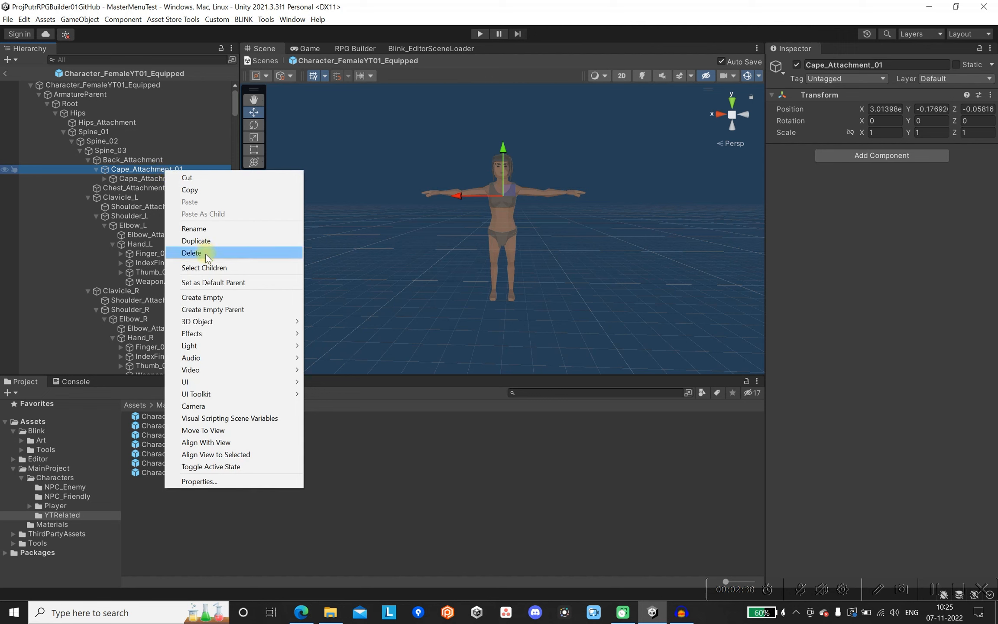
left_click(211, 297)
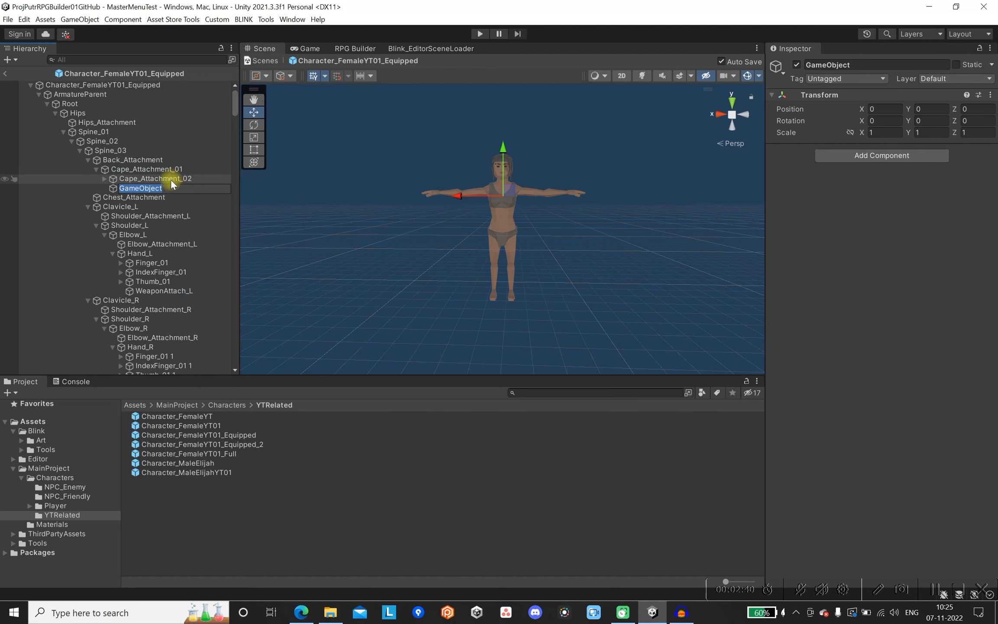
left_click(158, 169)
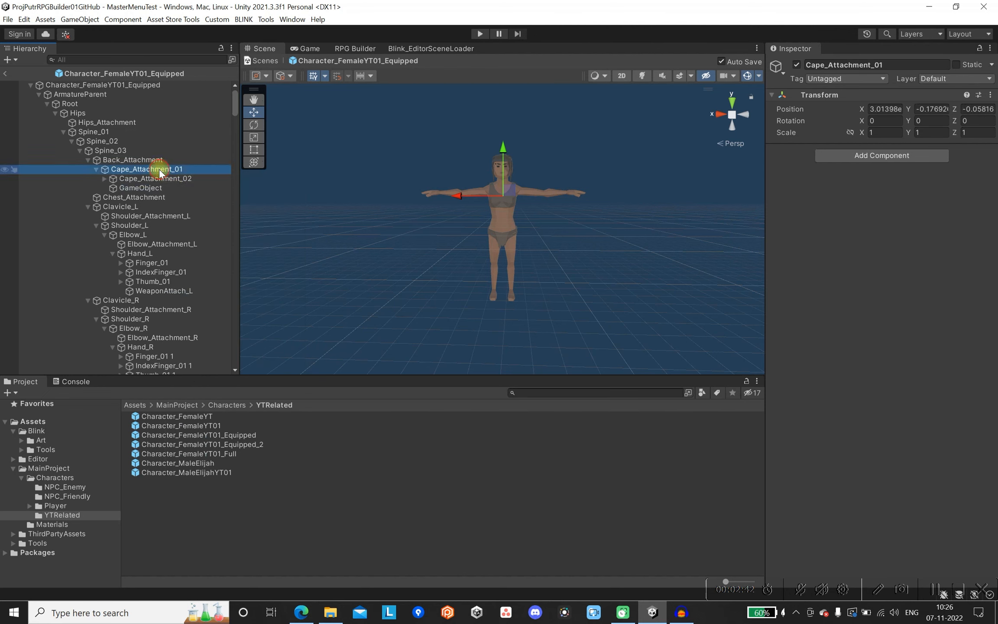
right_click(162, 172)
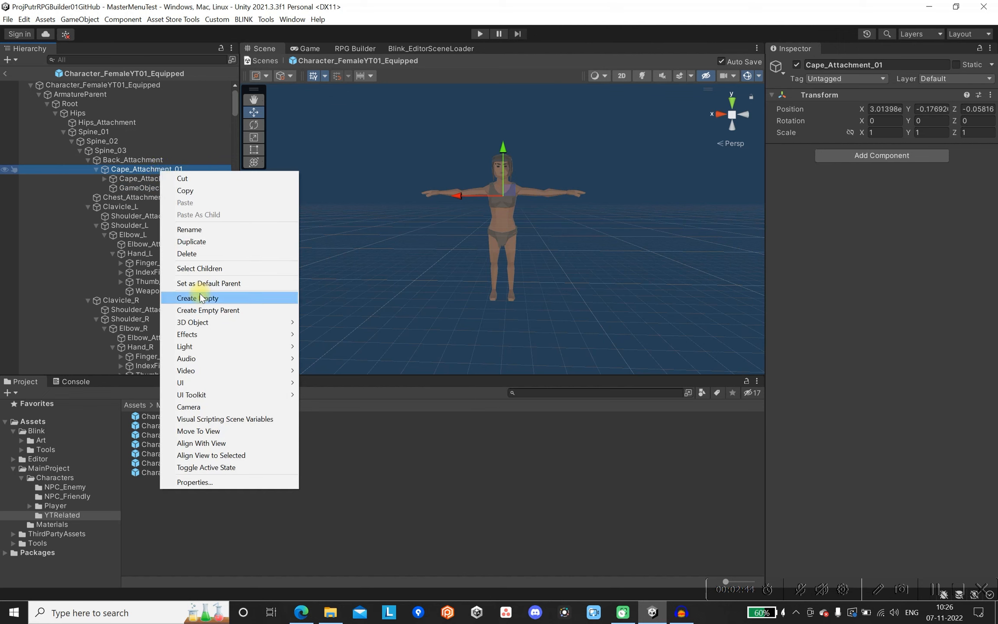
left_click(200, 298)
Rename the first new empty object under Cape_Attachment_01 as WeaponHolder_R and copy that name.
left_click(167, 190)
left_click(169, 187)
type("Weapo")
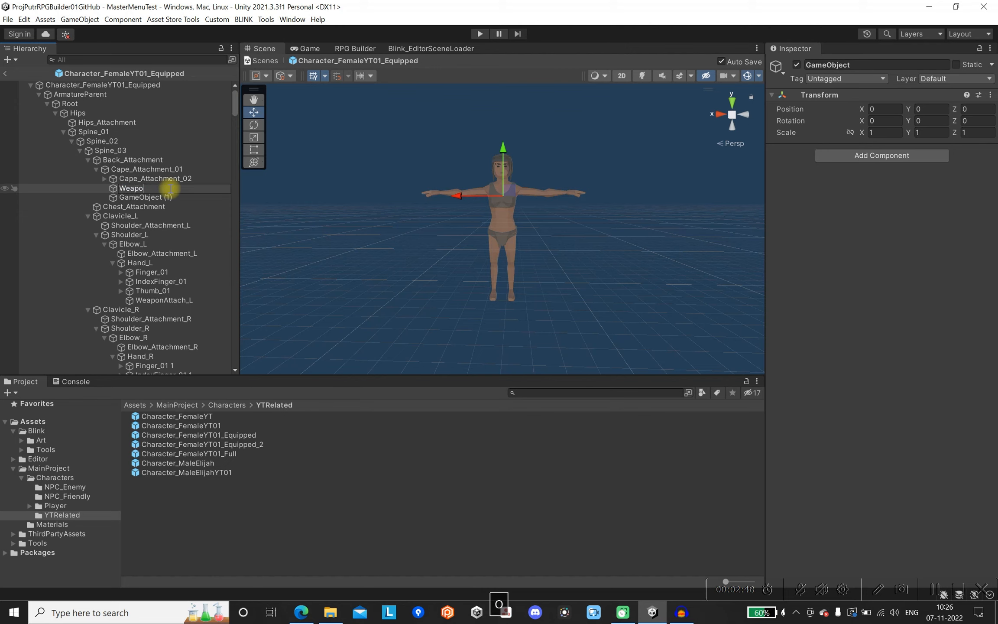
type("nHolder_R")
key("ctrl+a")
key("ctrl+c")
Rename the second new empty object as WeaponHolder_L, reusing the copied name.
left_click(170, 198)
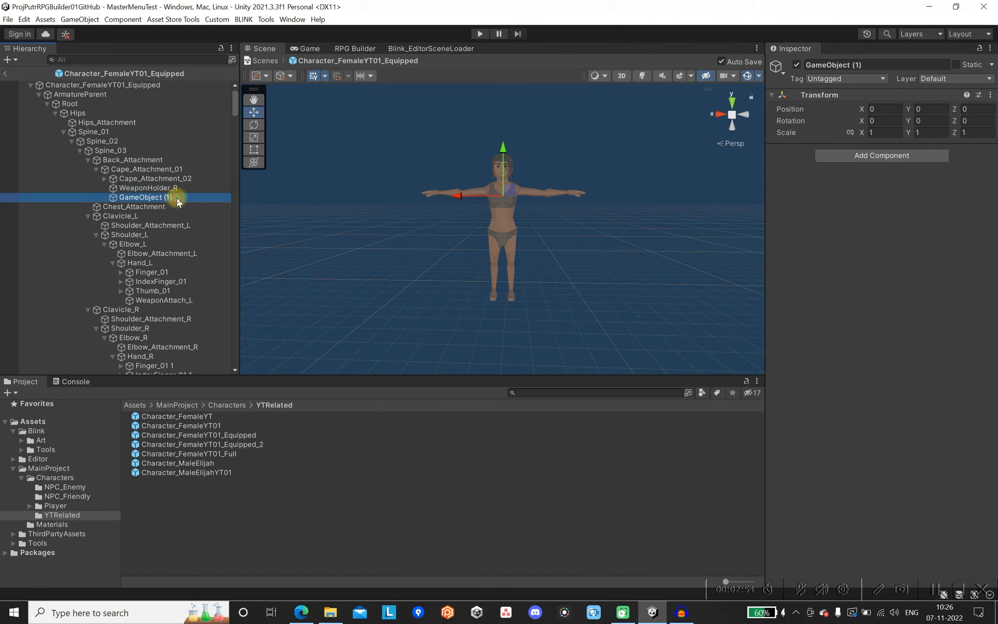
left_click(178, 198)
key("ctrl+v")
key("BackSpace")
type("L")
key("Return")
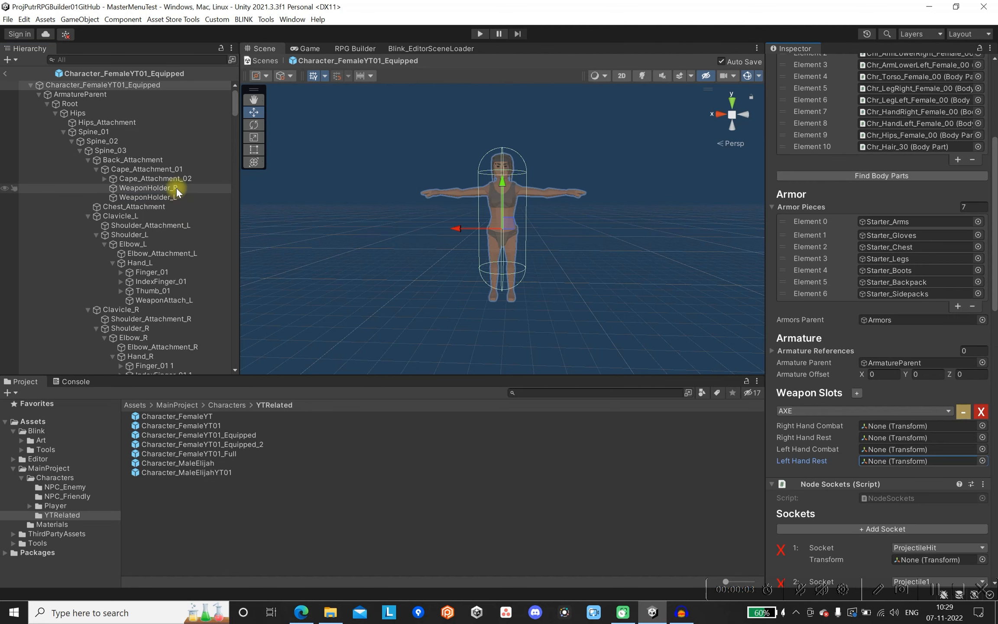
Assign WeaponAttach_R and WeaponAttach_L as the AXE slot's hand combat transforms, WeaponHolder_R and WeaponHolder_L as its rest transforms, and save.
left_click_drag(177, 187, 914, 434)
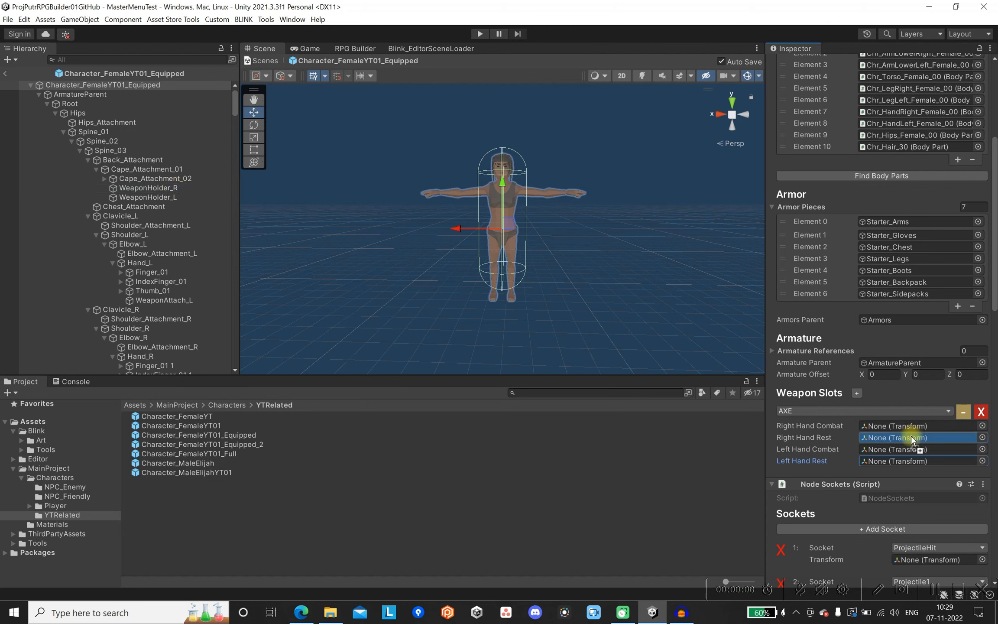
left_click_drag(188, 198, 938, 466)
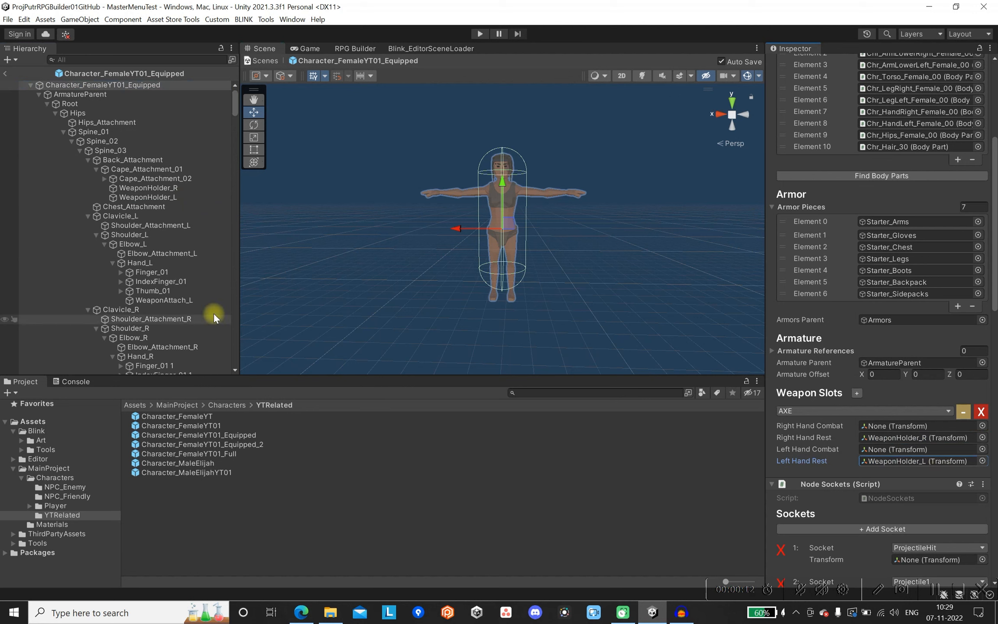
left_click_drag(181, 300, 885, 449)
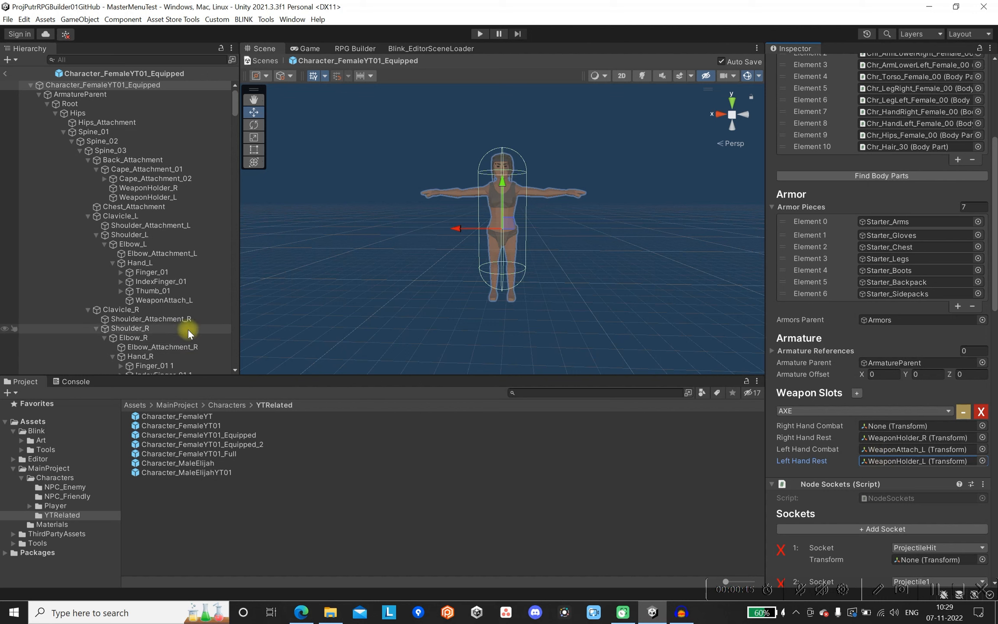
scroll(188, 329, "down", 2)
left_click_drag(189, 358, 888, 425)
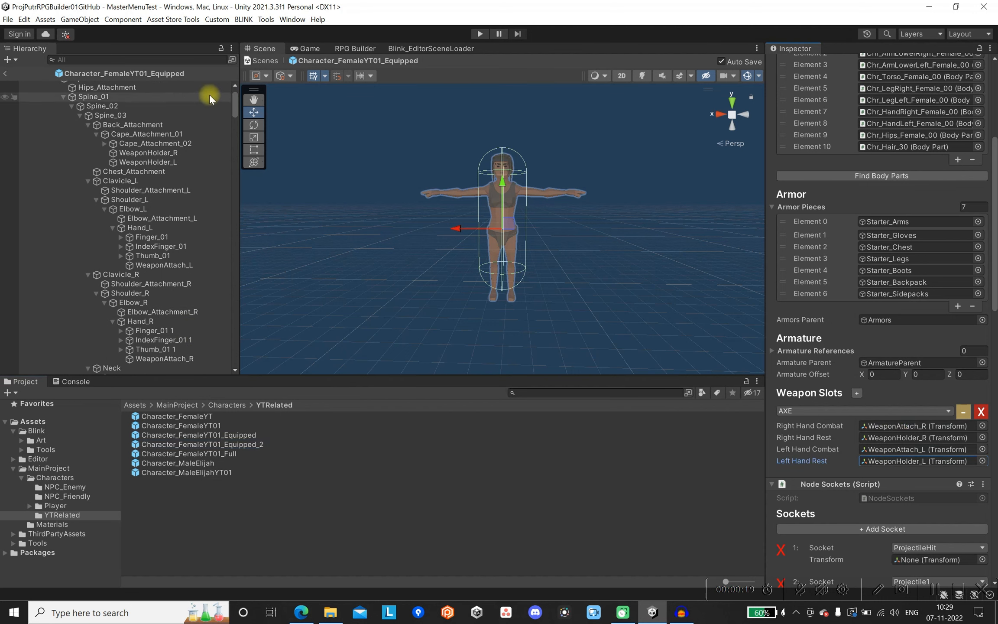
left_click(10, 20)
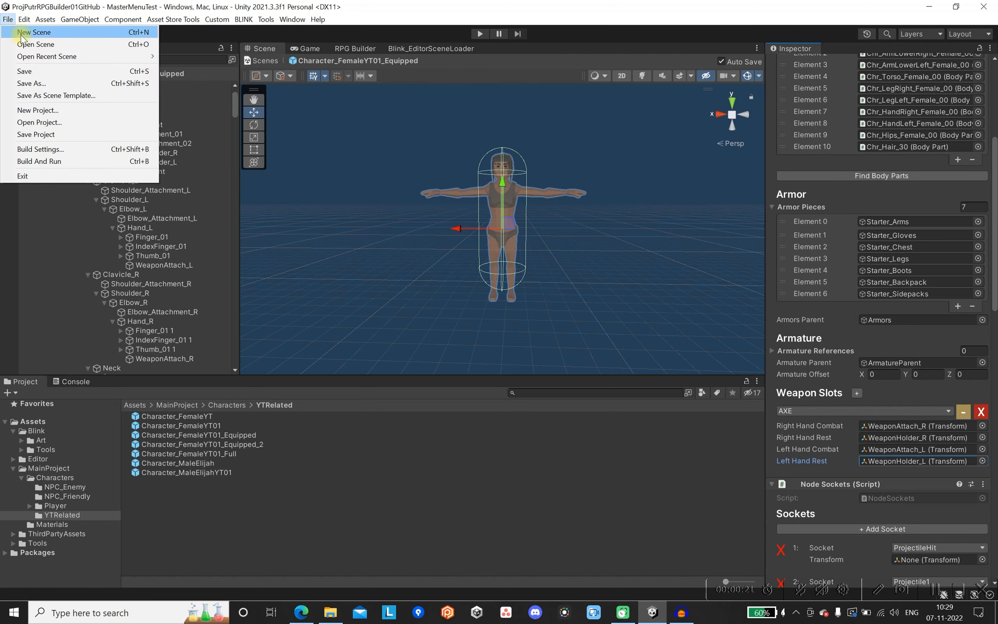
left_click(37, 72)
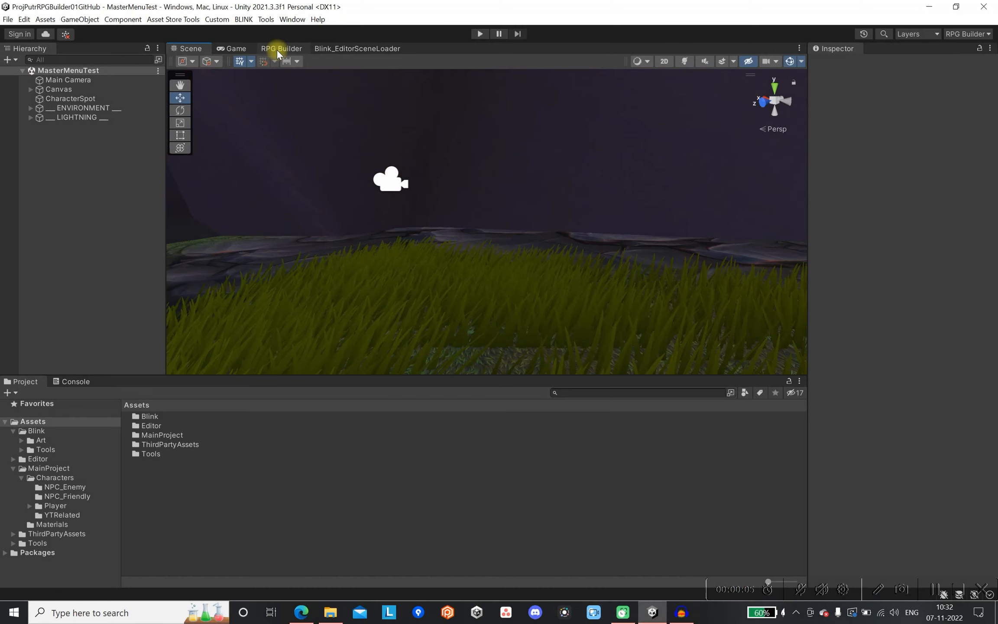
In RPG Builder, set the Human race's Female gender prefab to Character_FemaleYT01_Equipped and save the race.
left_click(276, 50)
double_click(276, 50)
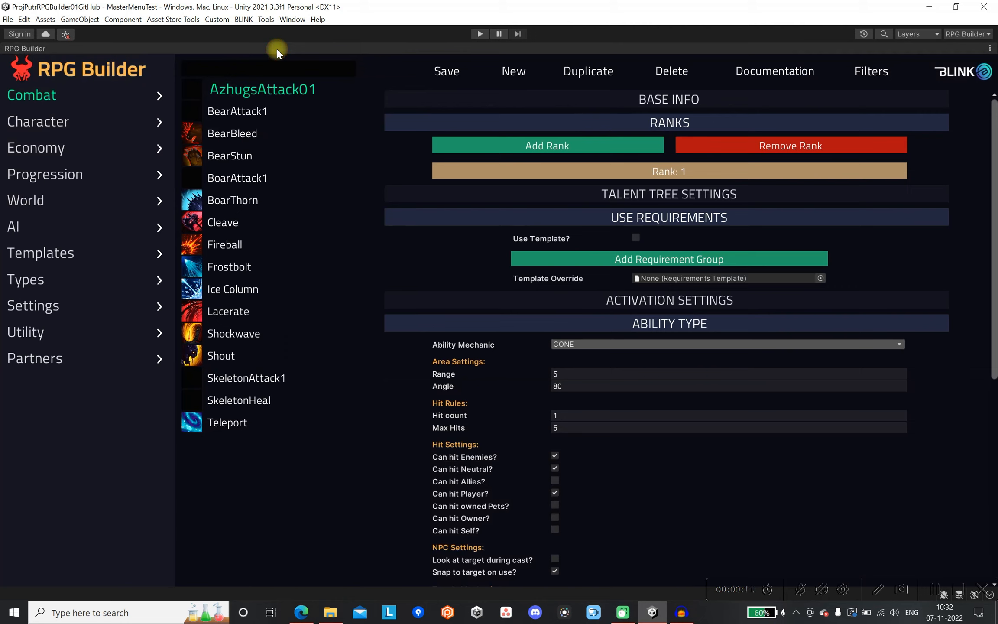
left_click(66, 123)
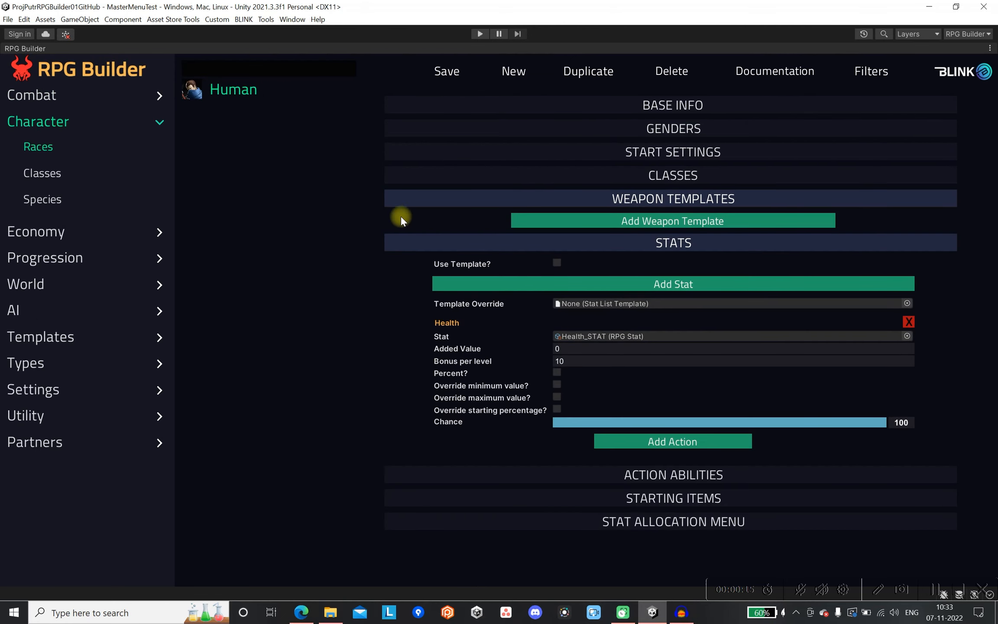
left_click(423, 199)
left_click(423, 219)
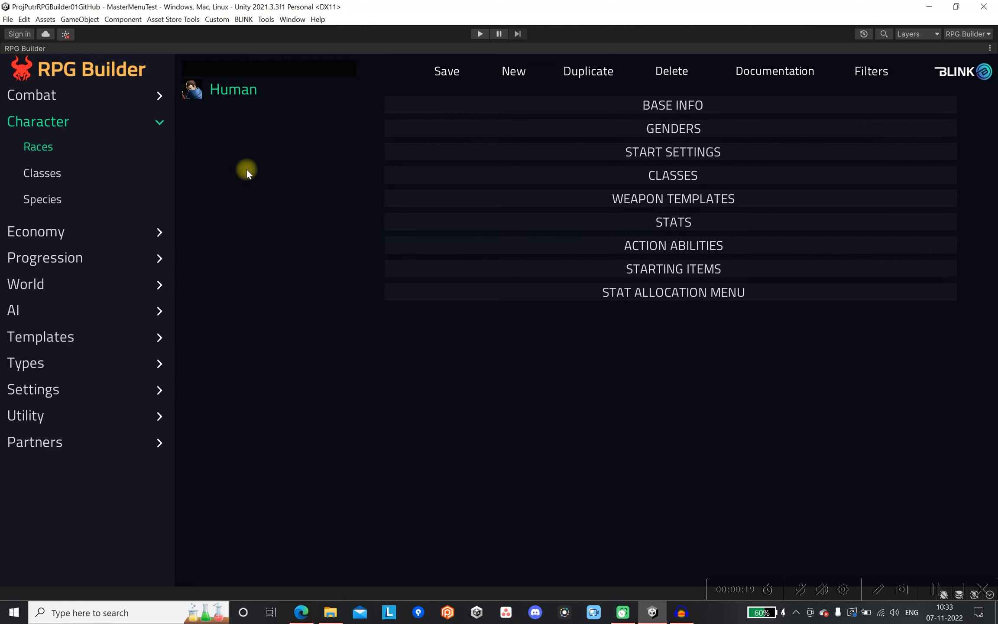
left_click(653, 128)
scroll(665, 356, "down", 1)
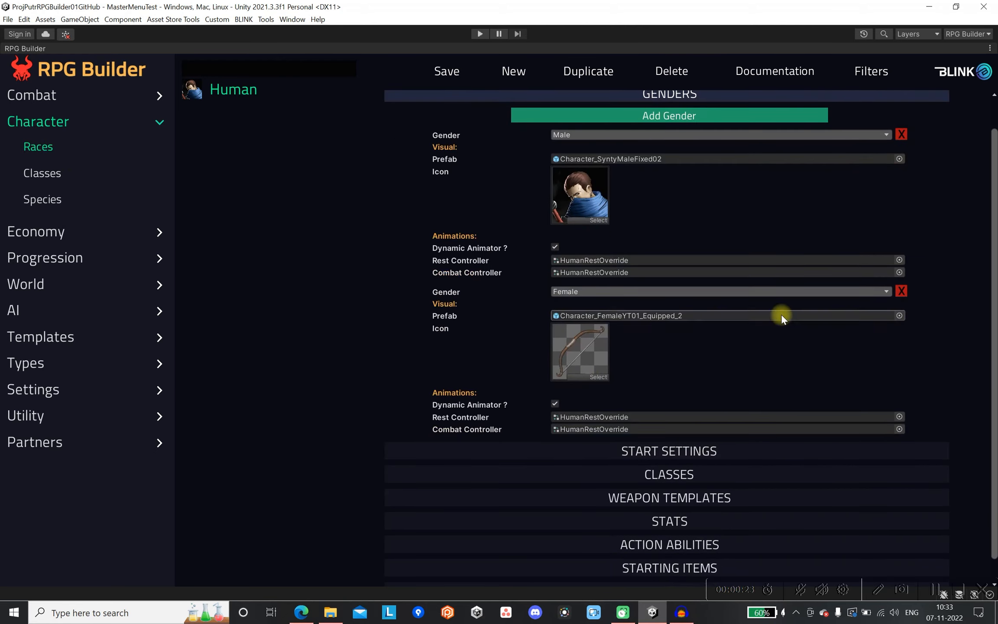
left_click(900, 315)
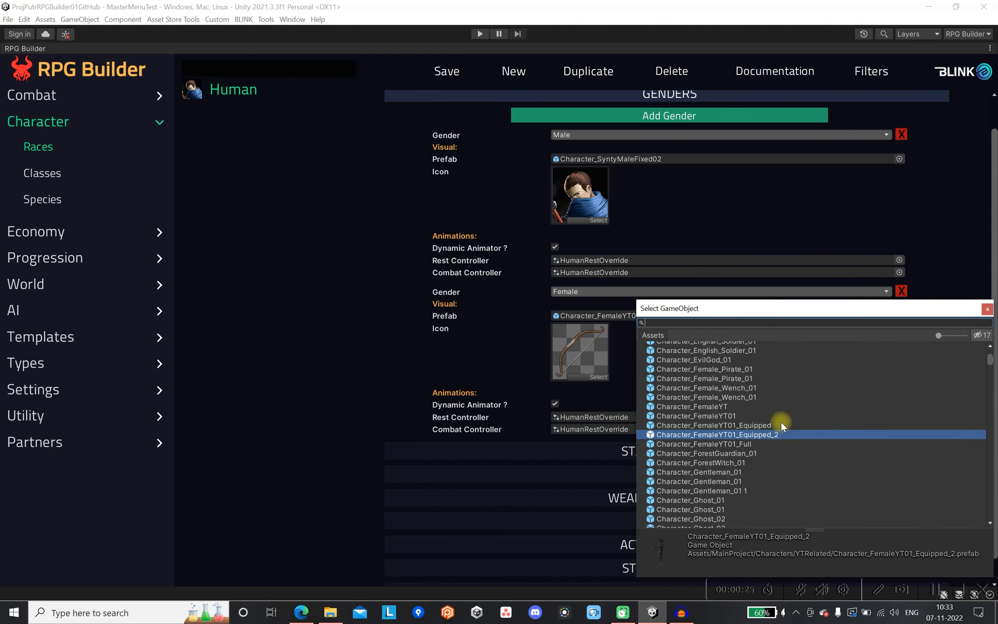
left_click(759, 424)
double_click(759, 424)
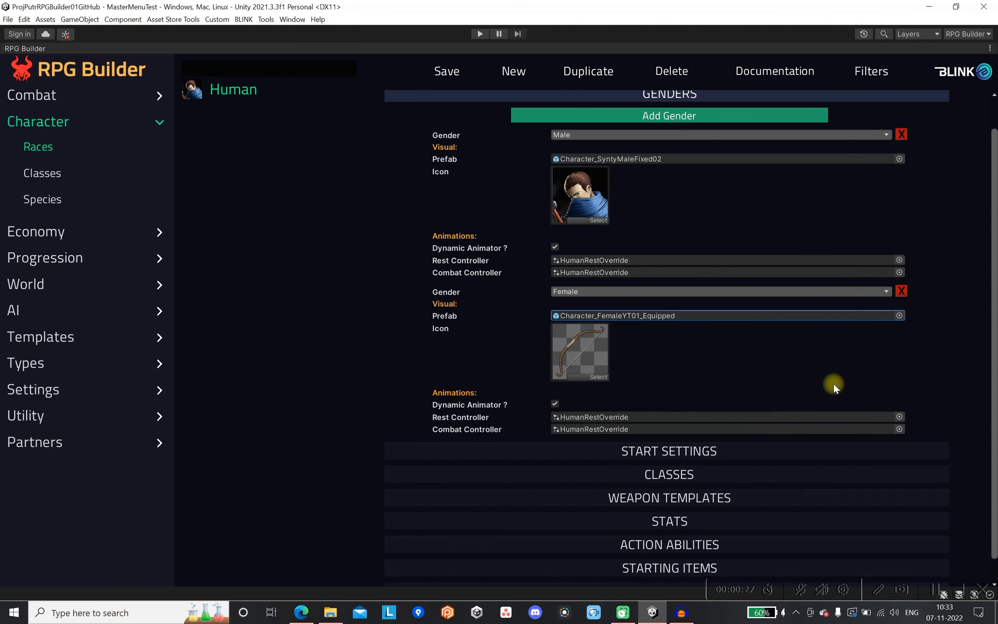
left_click(451, 73)
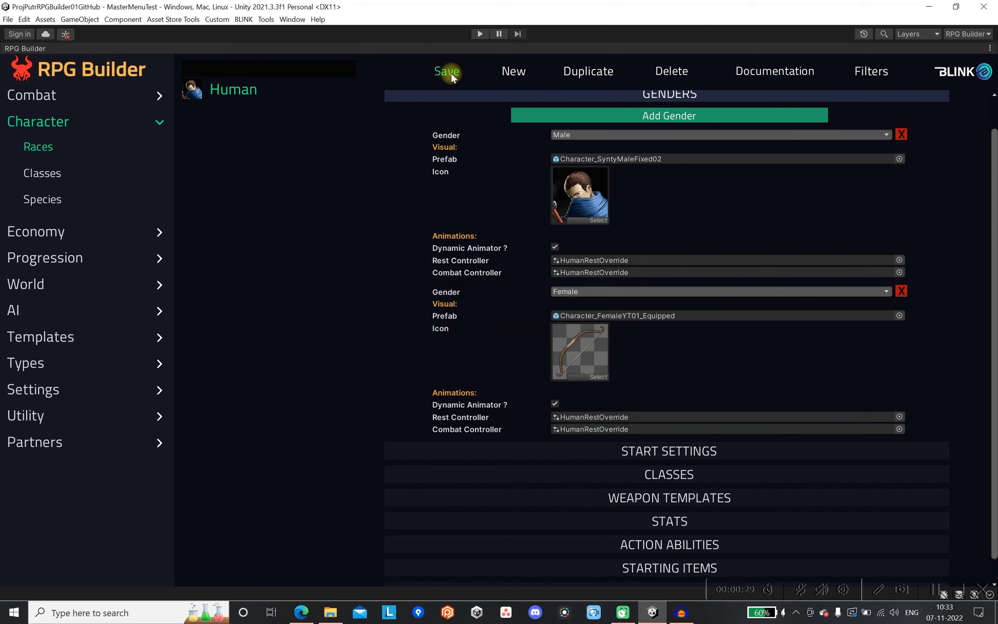
left_click(516, 99)
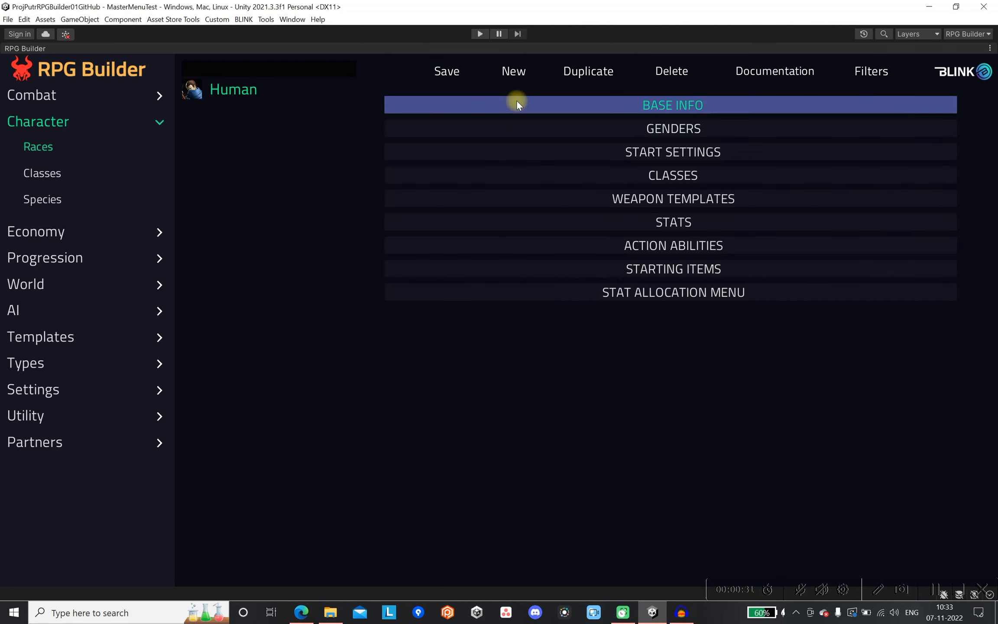
In the Warrior class's starting items, replace the first Rusty Axe with Rusty Axe New_ITEM.
left_click(51, 174)
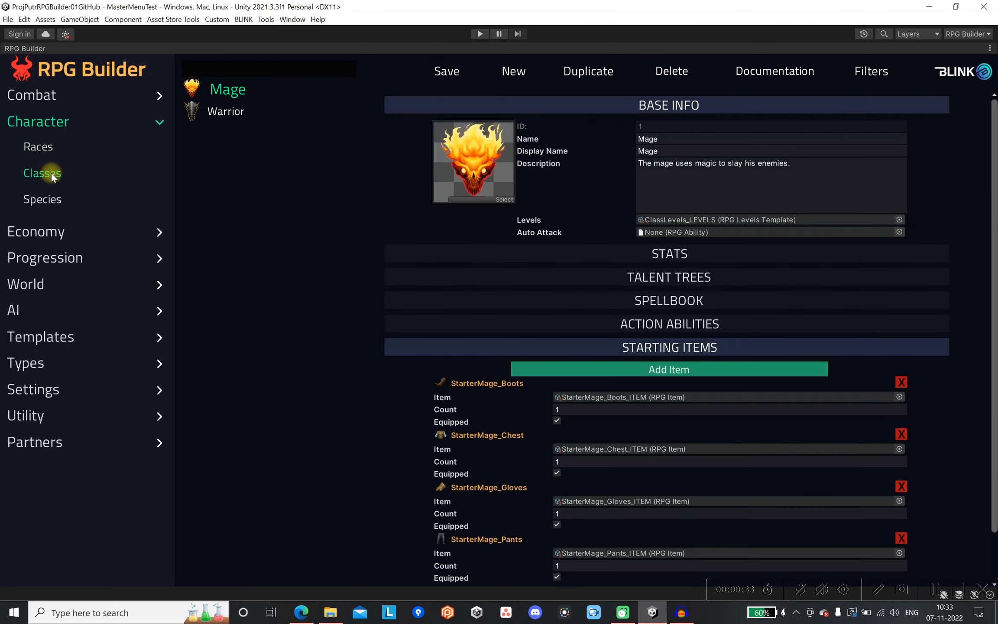
left_click(232, 112)
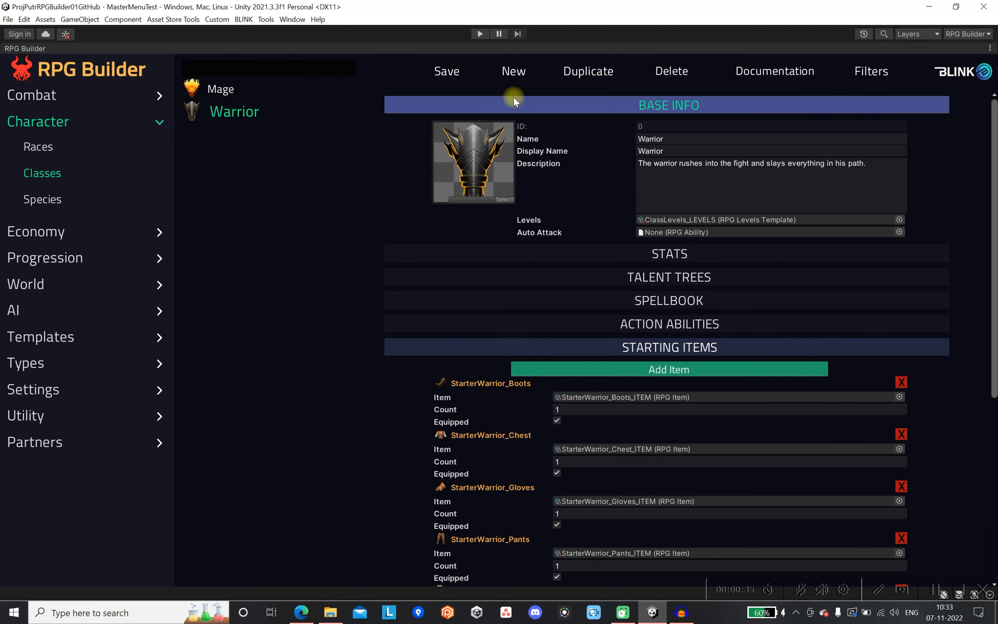
left_click(524, 105)
left_click(563, 223)
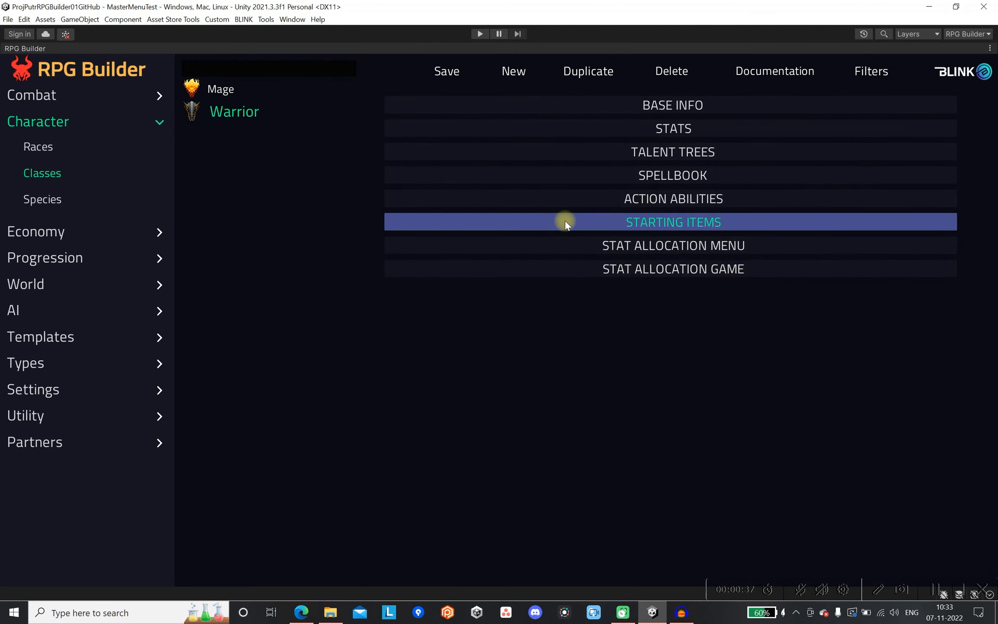
left_click(623, 222)
scroll(641, 270, "down", 3)
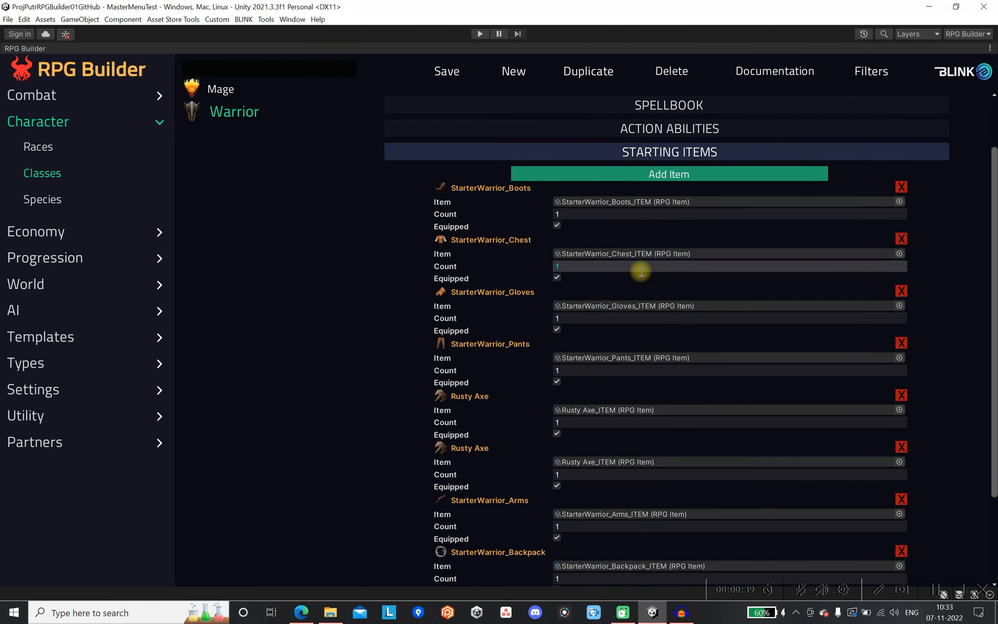
scroll(641, 271, "down", 1)
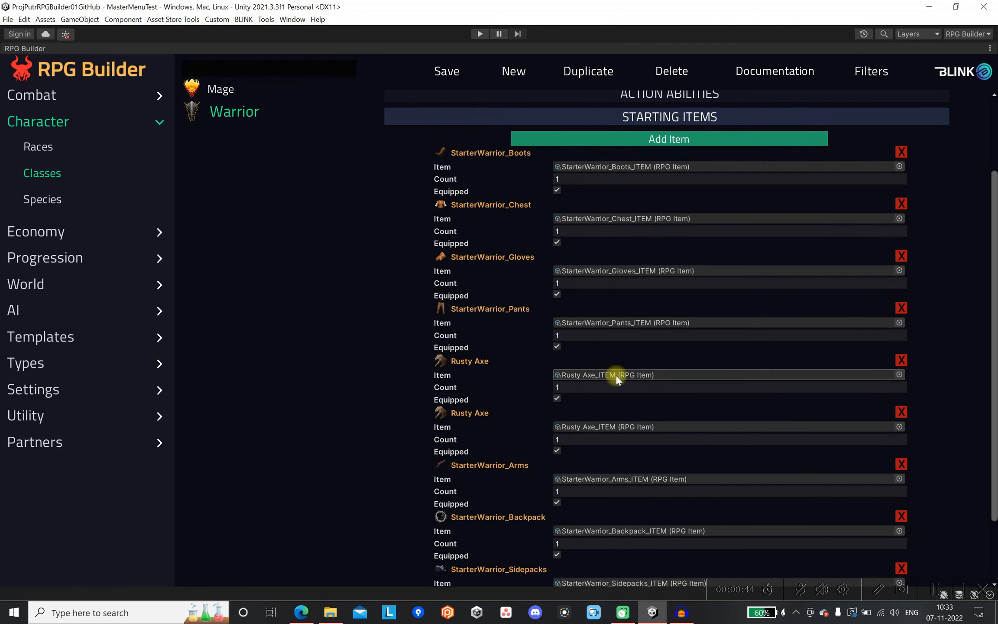
scroll(616, 376, "down", 1)
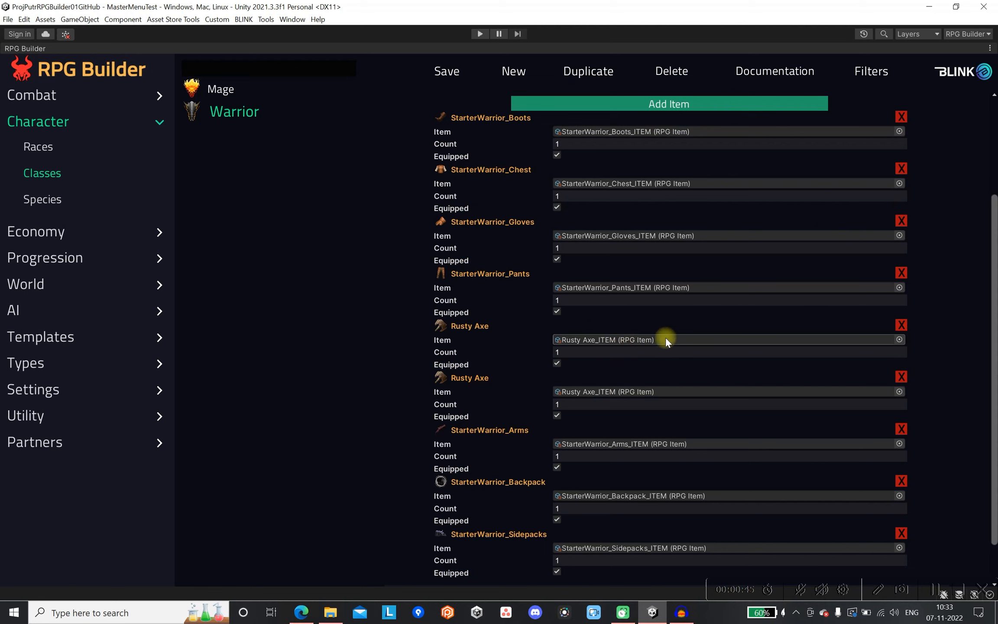
left_click(899, 339)
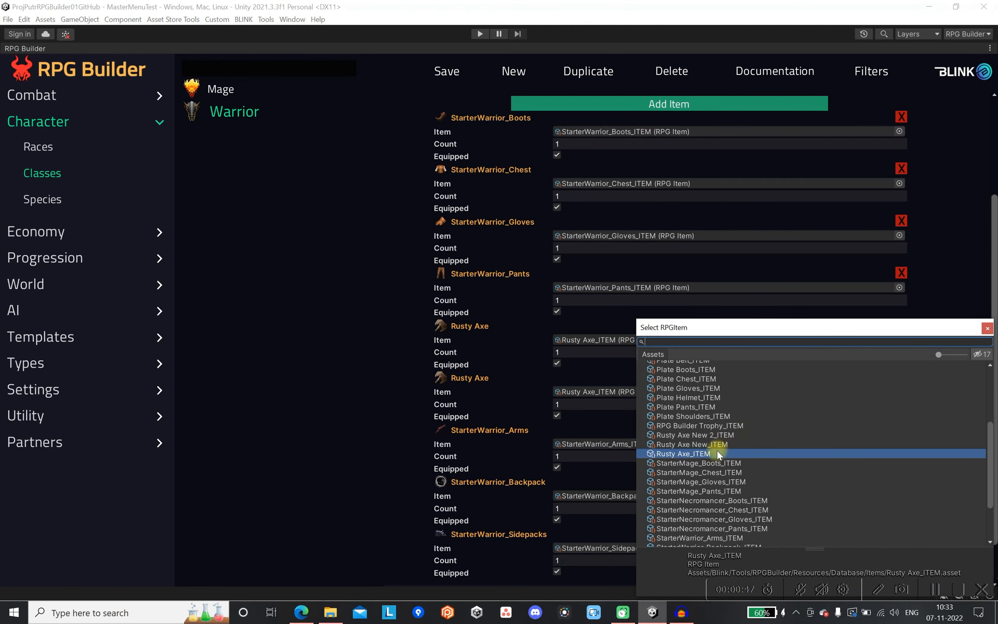
left_click(727, 443)
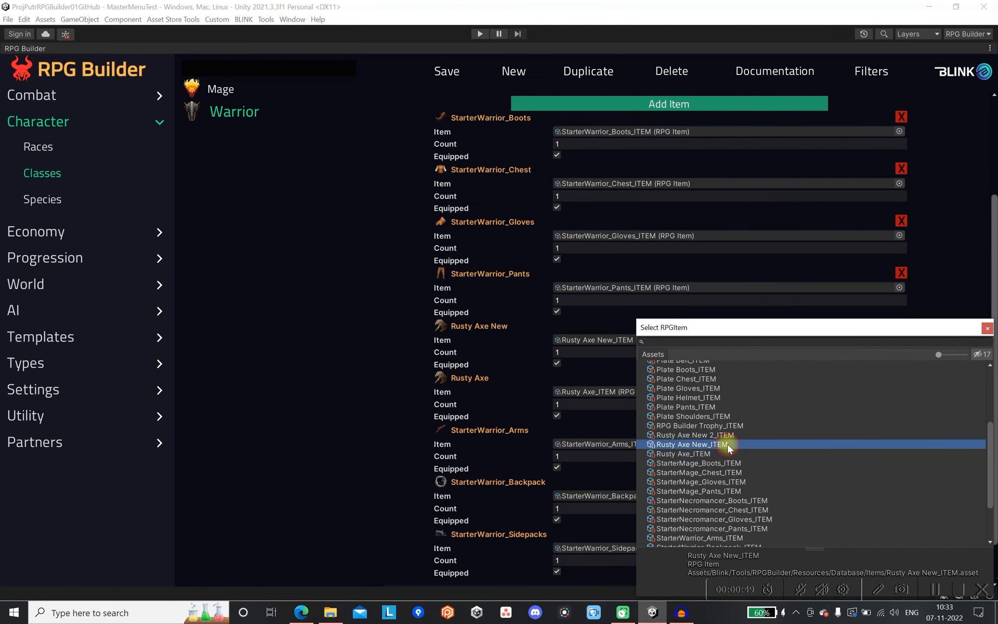
left_click(986, 328)
Replace the Warrior's remaining Rusty Axe starting item with Rusty Axe New_ITEM and save the class.
left_click(899, 391)
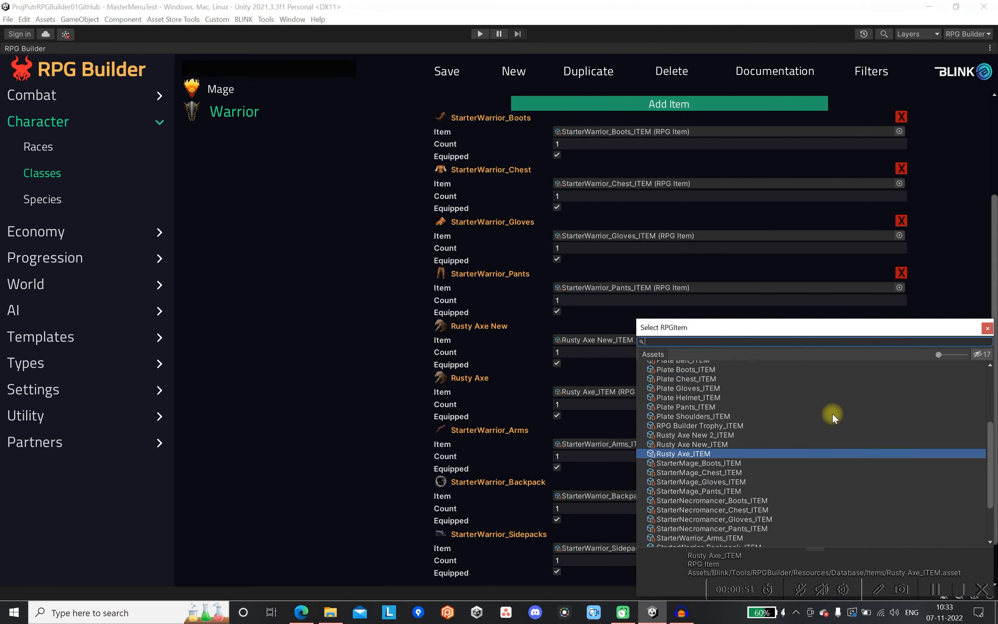
left_click(727, 444)
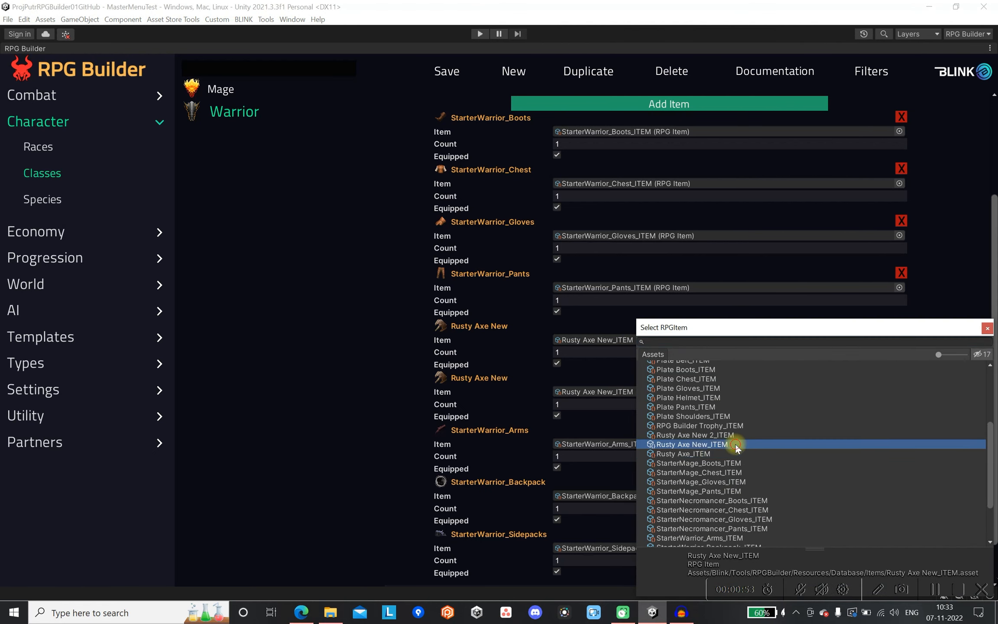
left_click(833, 391)
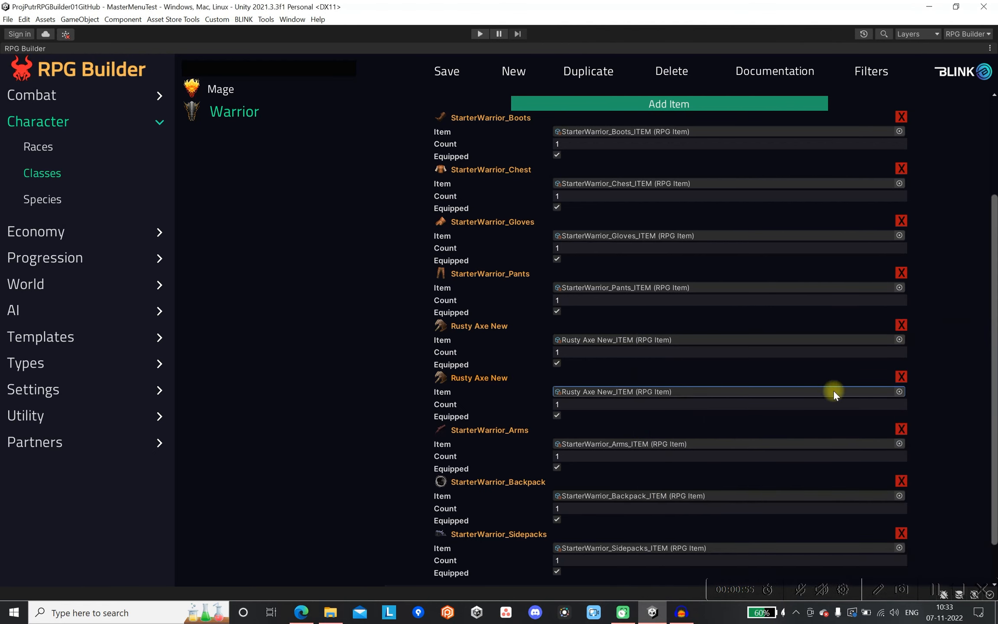
left_click(452, 68)
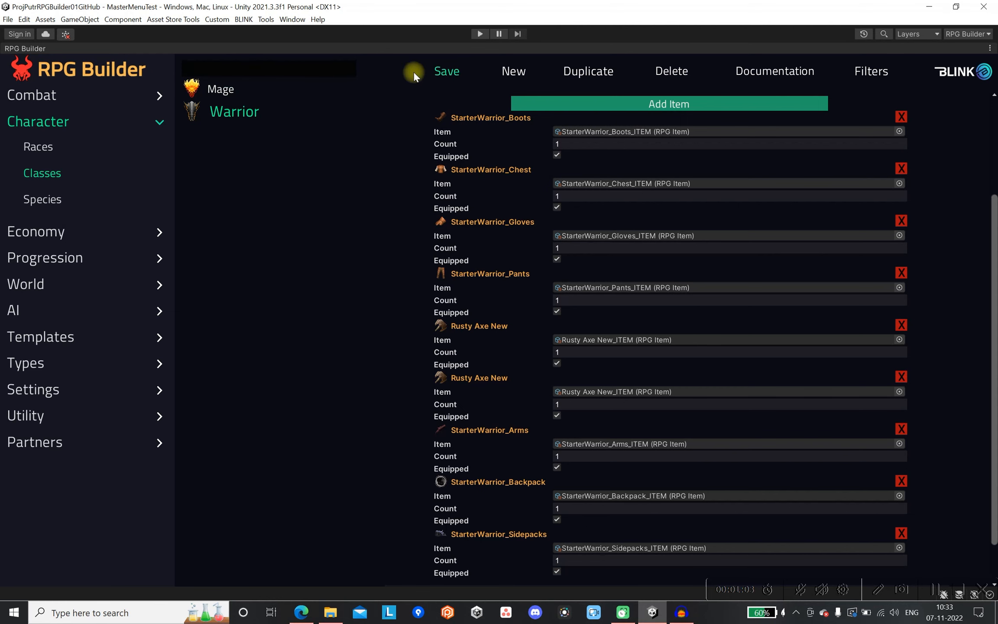
Leave the maximized RPG Builder view and run the game in Play mode.
double_click(38, 48)
left_click(479, 33)
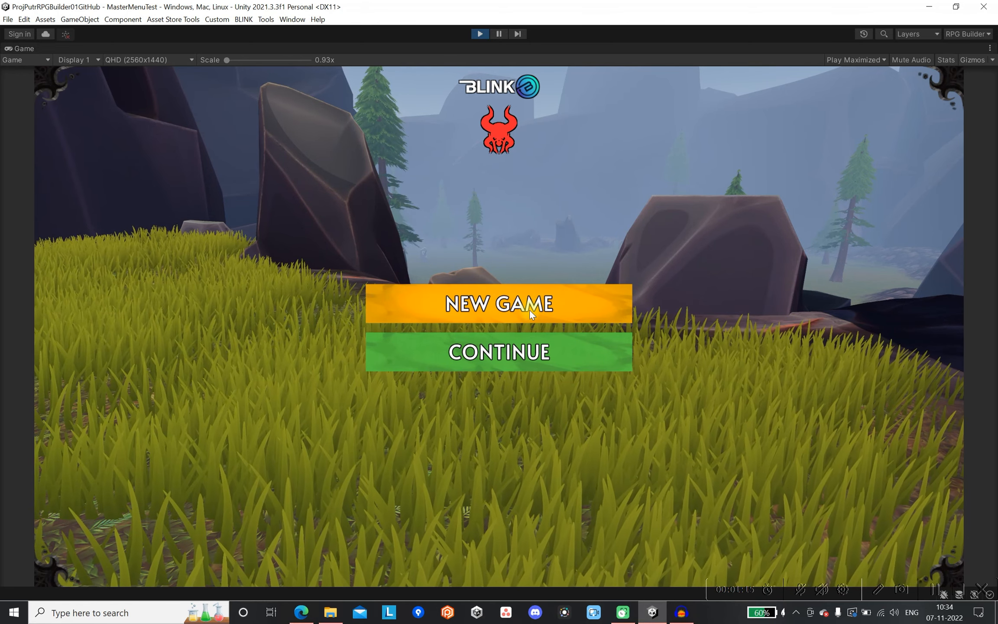
Start a new game and create a female Human Warrior character named Fem.
left_click(529, 310)
left_click(517, 510)
left_click(510, 554)
type("Fem")
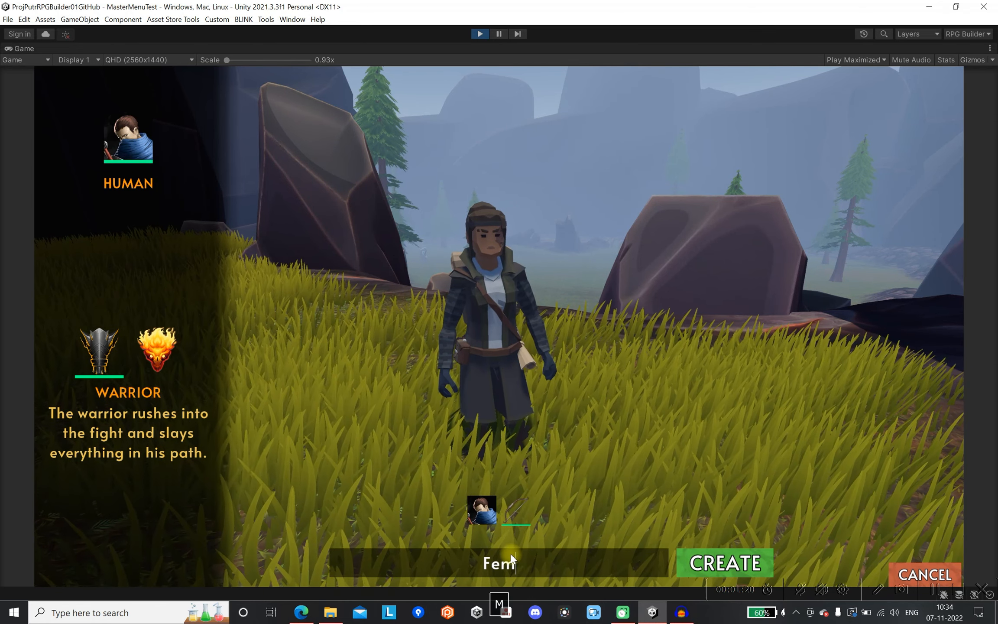
left_click(724, 562)
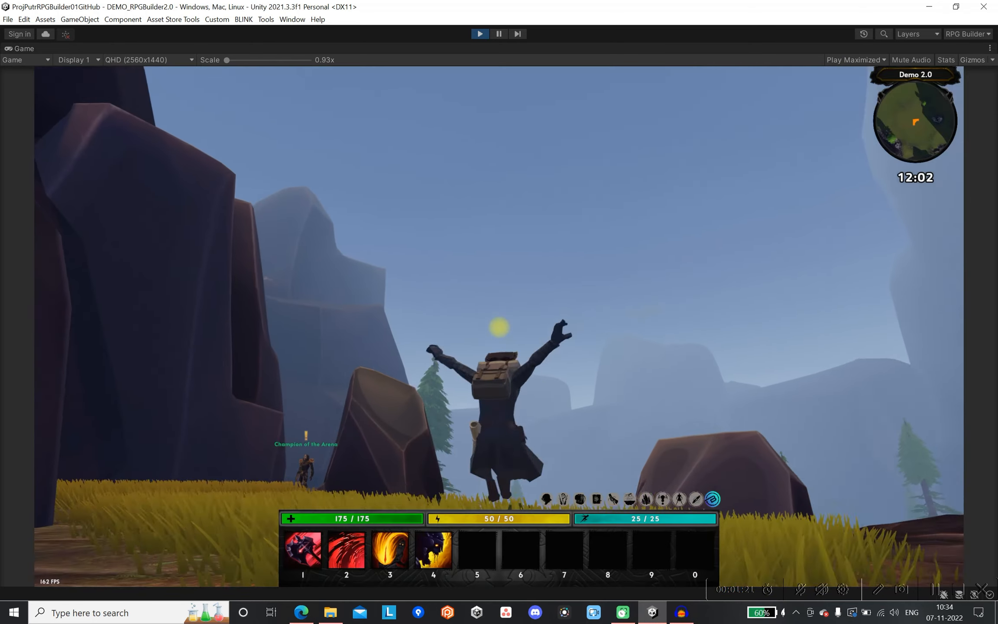
Use the first action-bar ability repeatedly to examine how the axes sit in the character's hands and on her back.
key("1")
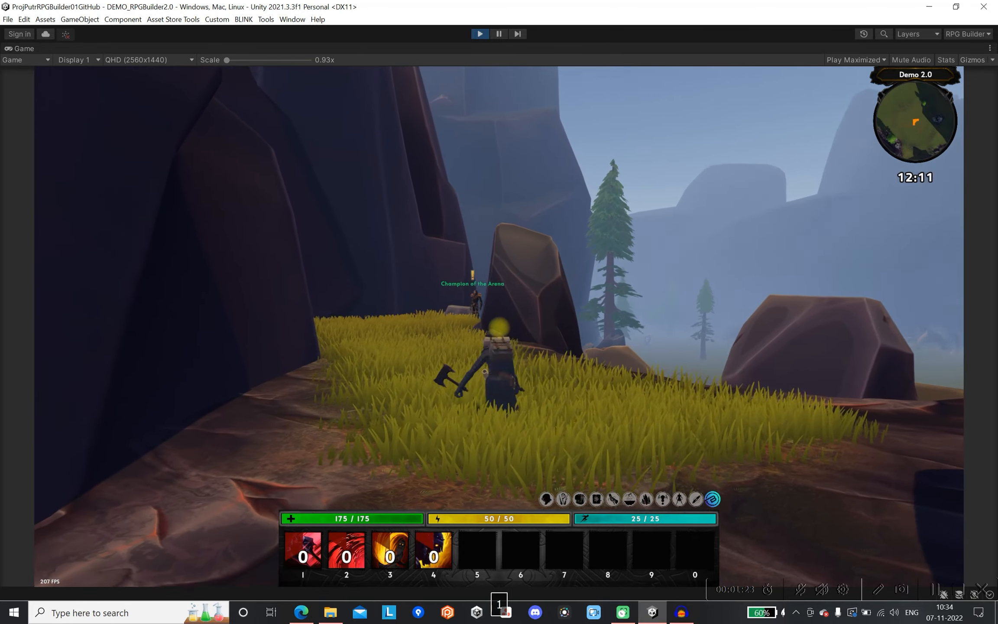
key("1")
scroll(499, 326, "up", 3)
key("q")
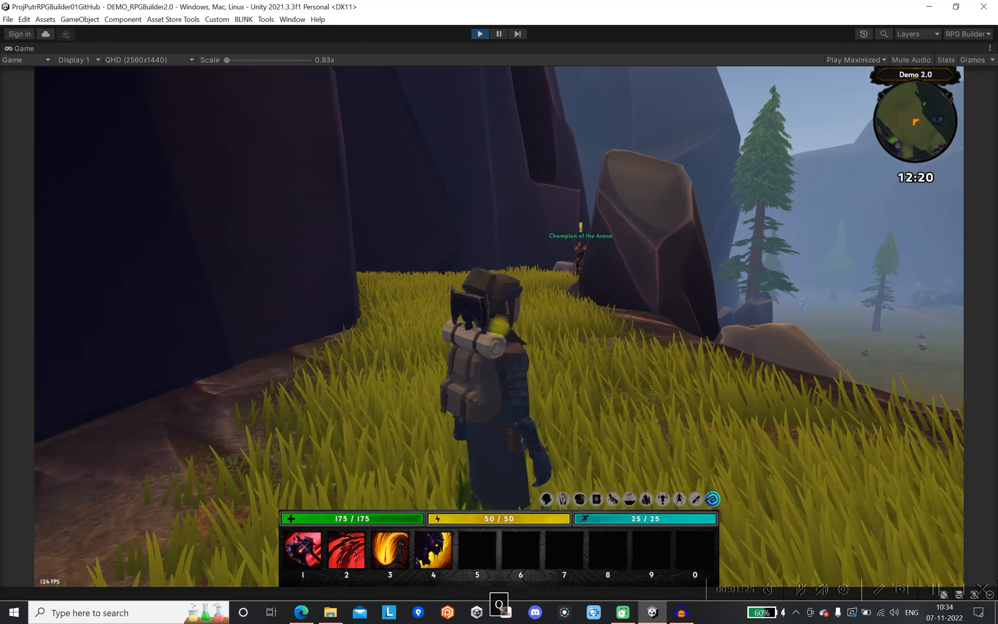
key("1")
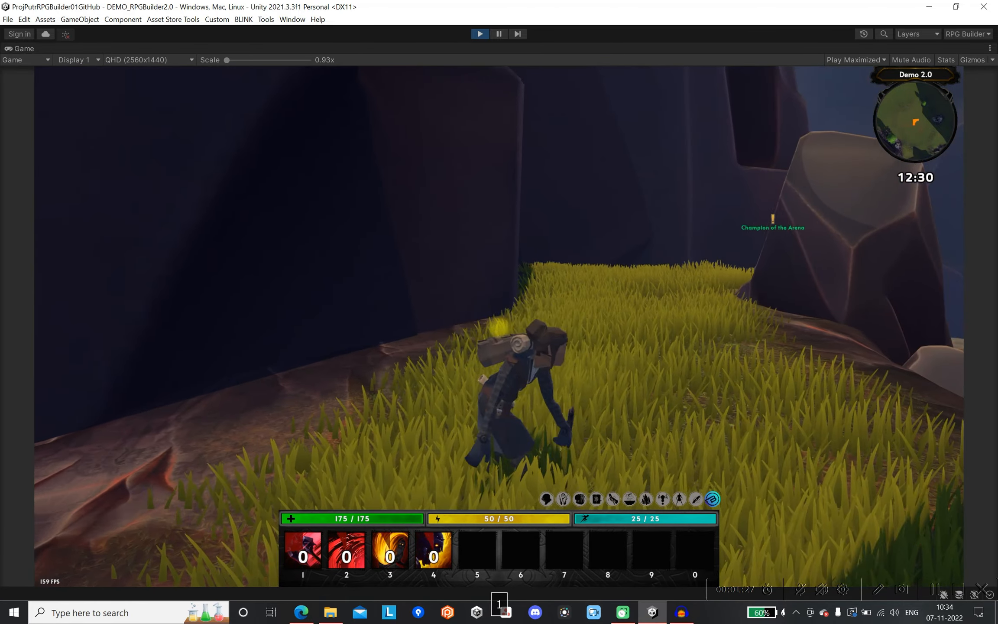
key("1")
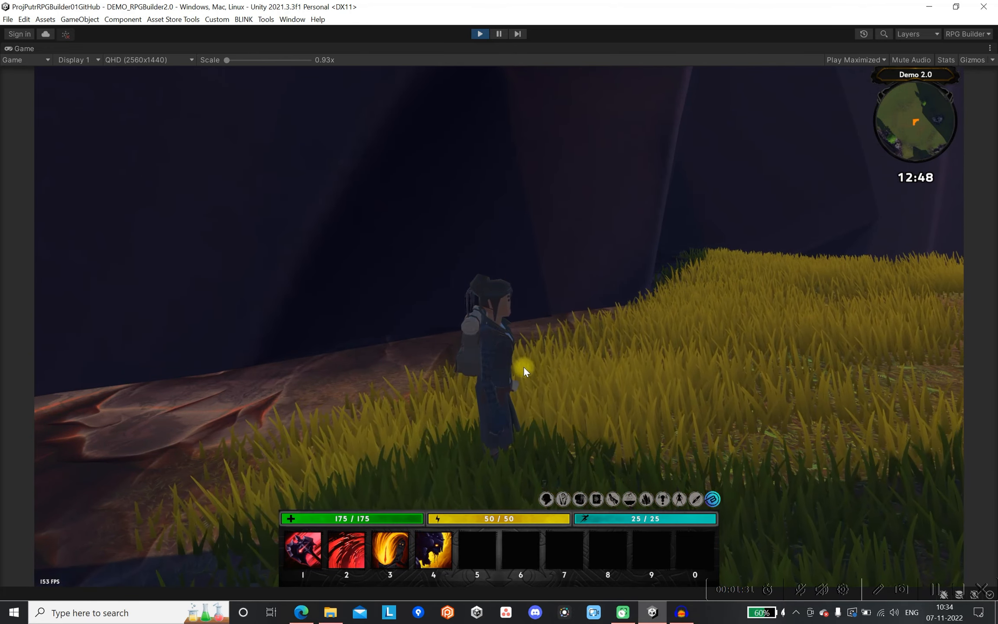
right_click_drag(501, 360, 508, 330)
right_click_drag(579, 345, 499, 327)
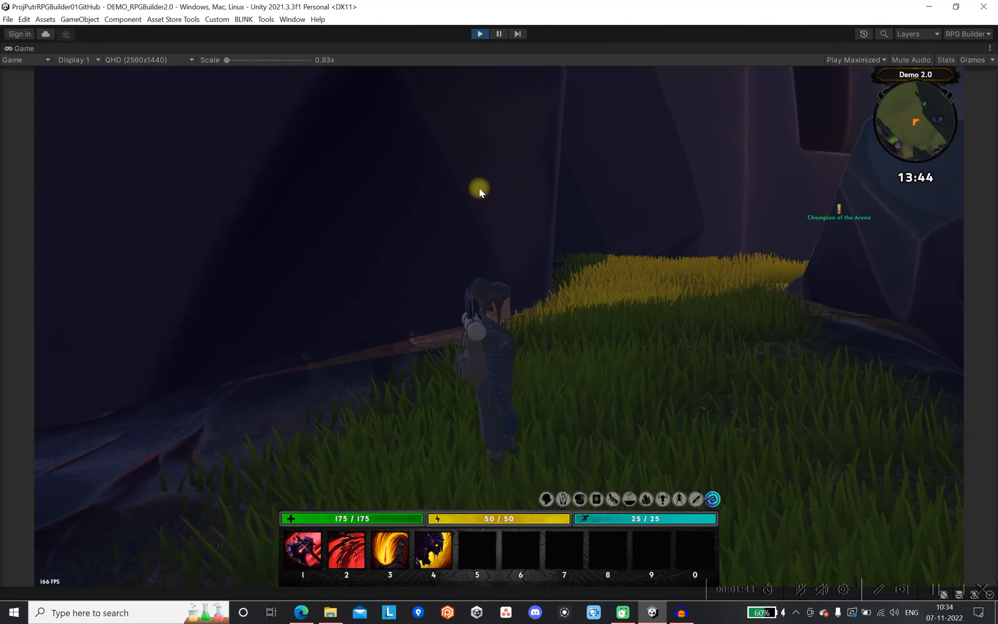
Pause the game during the attack animation and hide the gizmos in the Scene view.
left_click(499, 33)
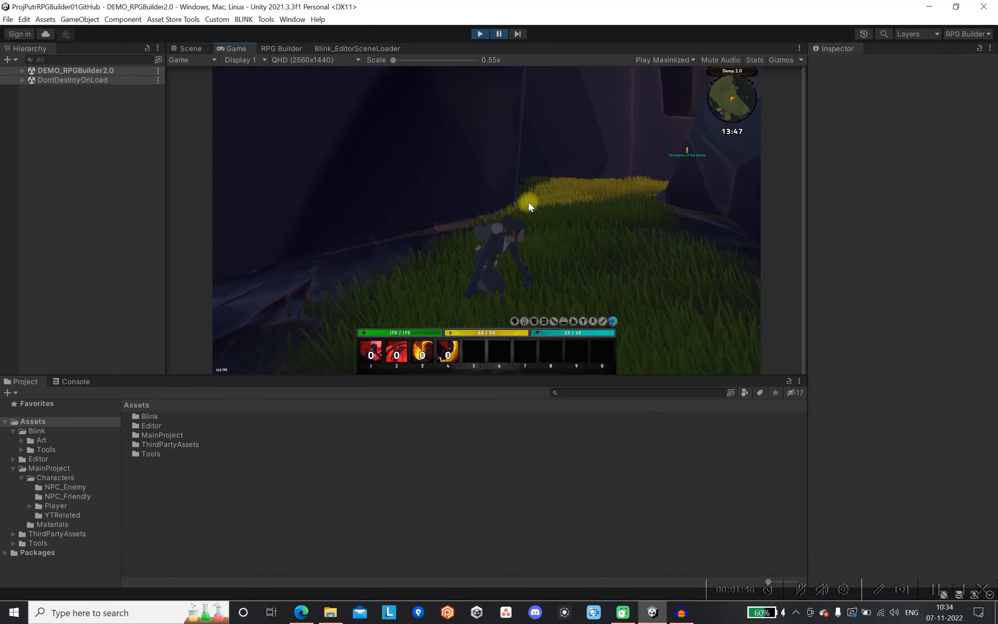
scroll(410, 165, "up", 1)
left_click(194, 49)
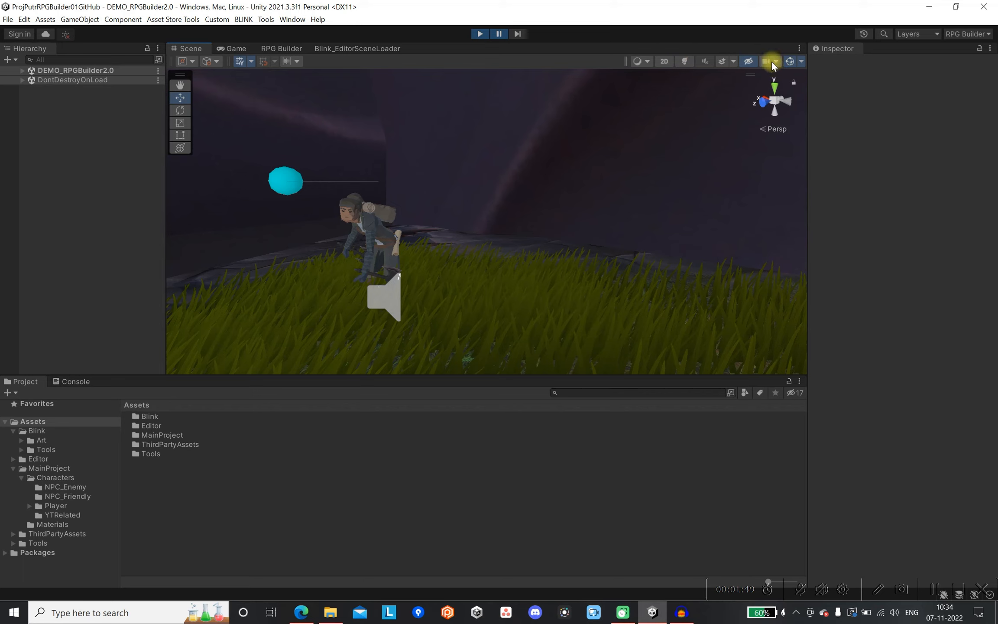
left_click(789, 61)
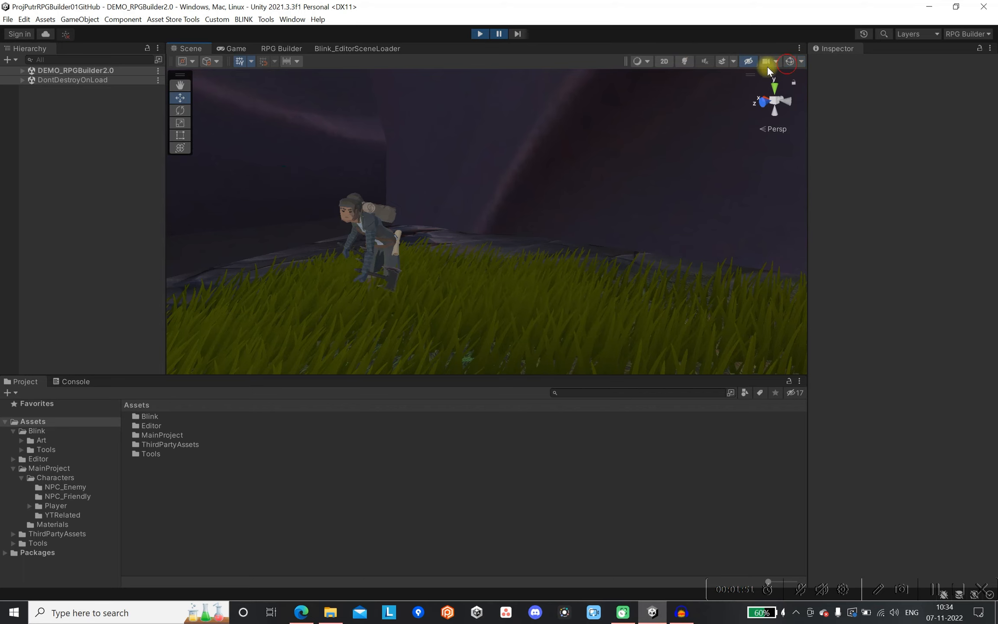
Find the axe in the character's right hand, widen the Hierarchy and select the axe's parent object WeaponAttach_R.
right_click_drag(350, 173, 443, 177)
middle_click_drag(372, 190, 579, 214)
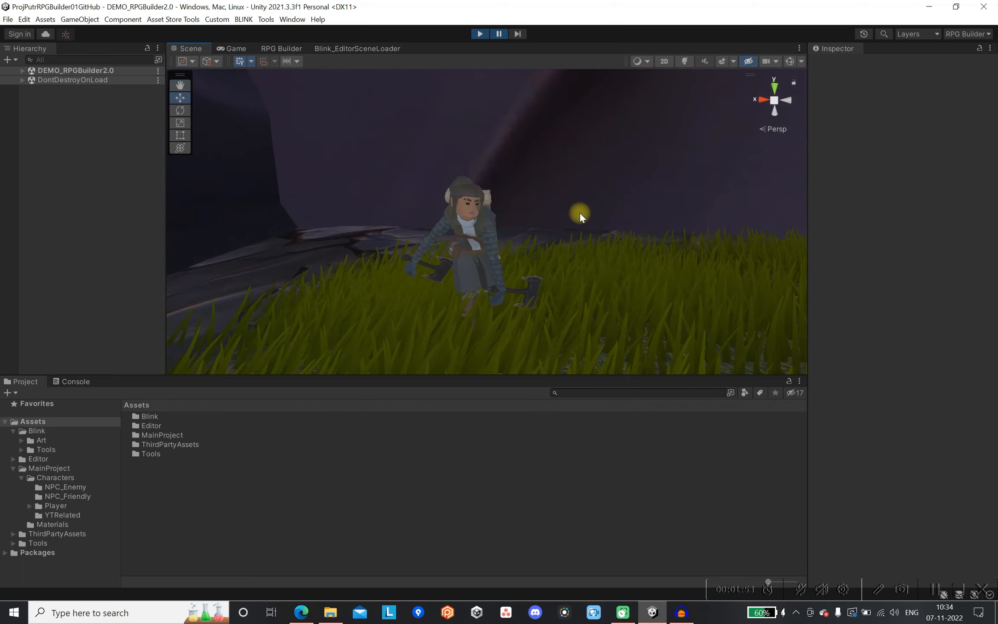
scroll(579, 214, "up", 2)
scroll(579, 216, "up", 1)
right_click_drag(540, 260, 580, 279)
middle_click_drag(501, 259, 536, 235)
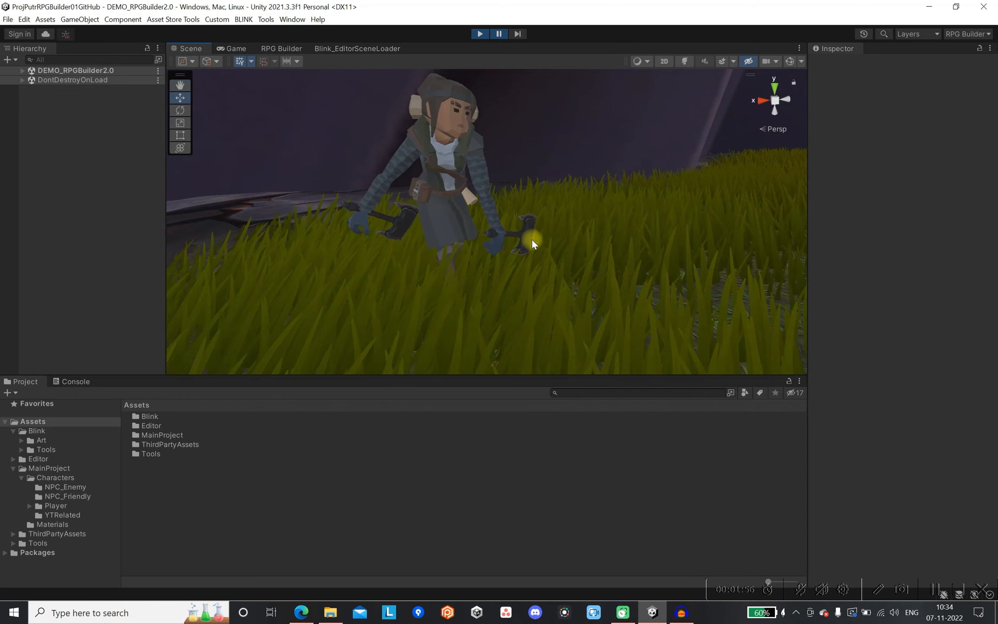
left_click(366, 239)
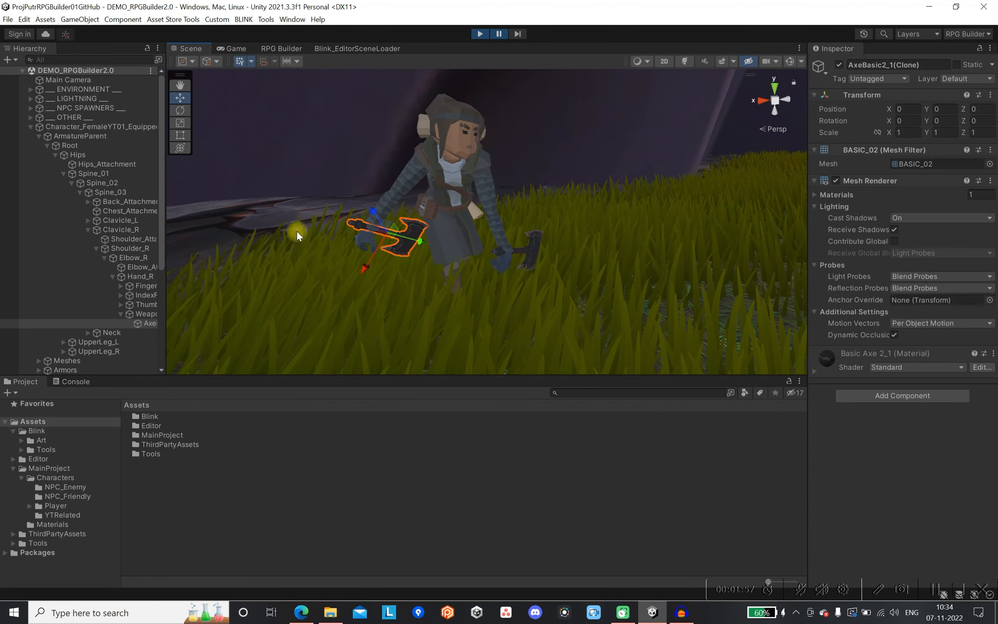
left_click_drag(166, 242, 236, 259)
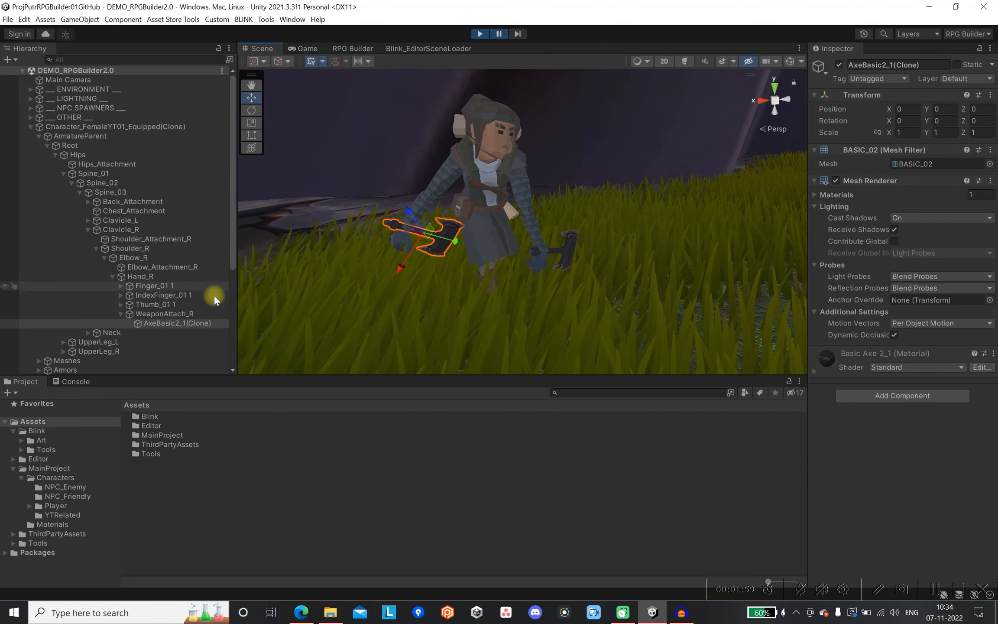
left_click(200, 314)
Rotate and move WeaponAttach_R to fit the right hand's grip, at about position 0.142, 0.105, 0.038 and rotation -73.1, 86.6, -114.2.
scroll(347, 218, "down", 1)
middle_click_drag(372, 226, 427, 233)
scroll(428, 232, "up", 2)
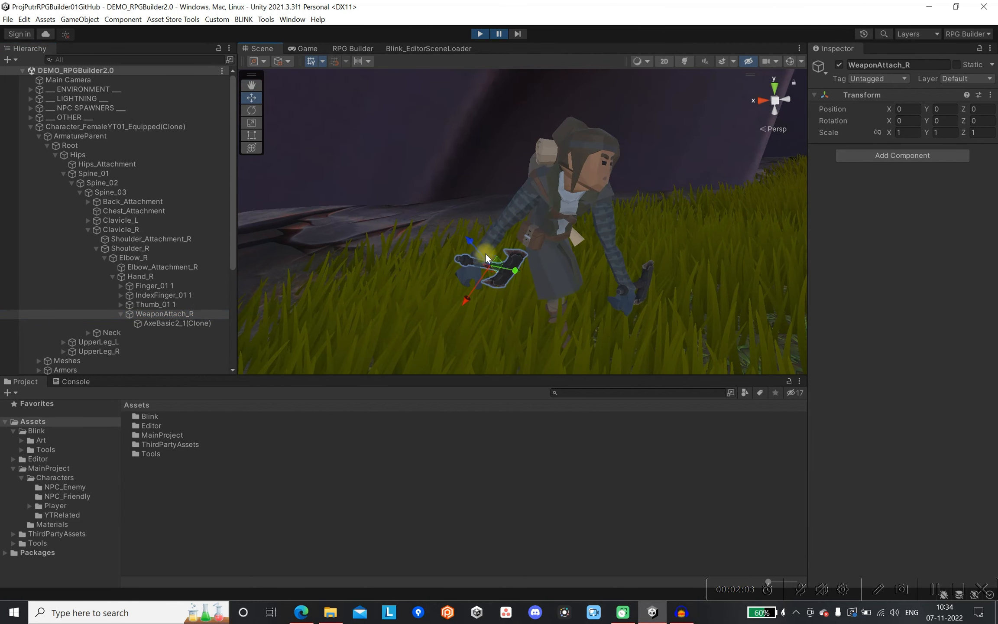
key("e")
left_click_drag(519, 272, 492, 291)
left_click_drag(467, 255, 474, 340)
key("w")
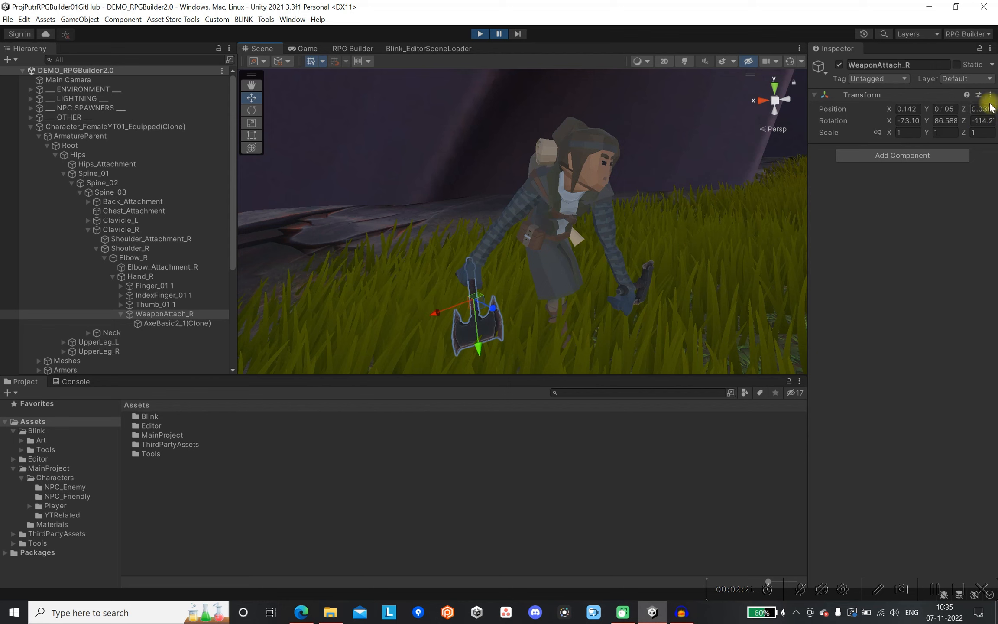
Save WeaponAttach_R's current Transform as a preset named Preset1 in the Assets folder.
left_click(978, 96)
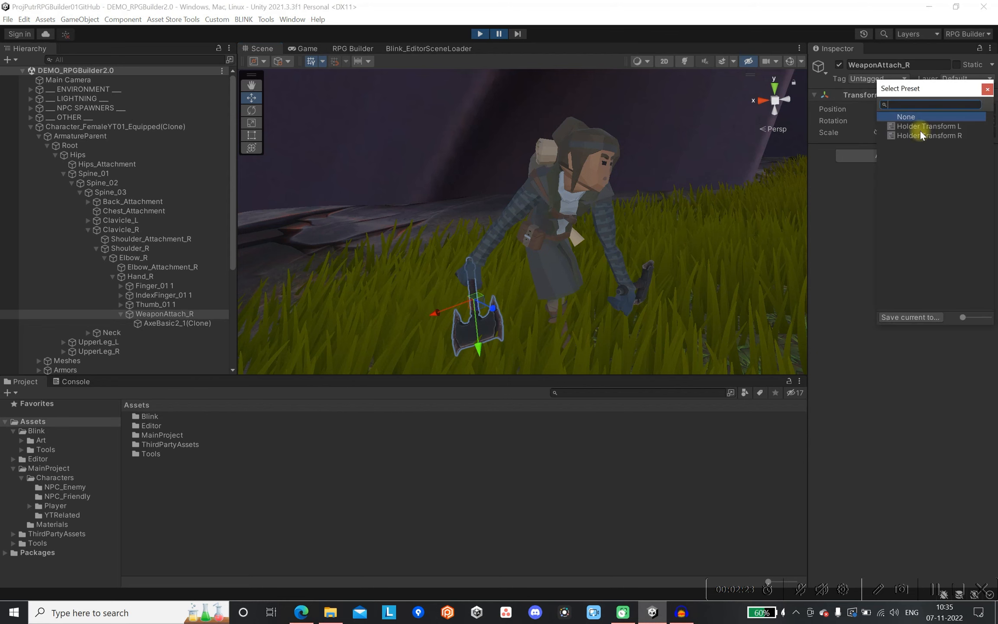
left_click(908, 317)
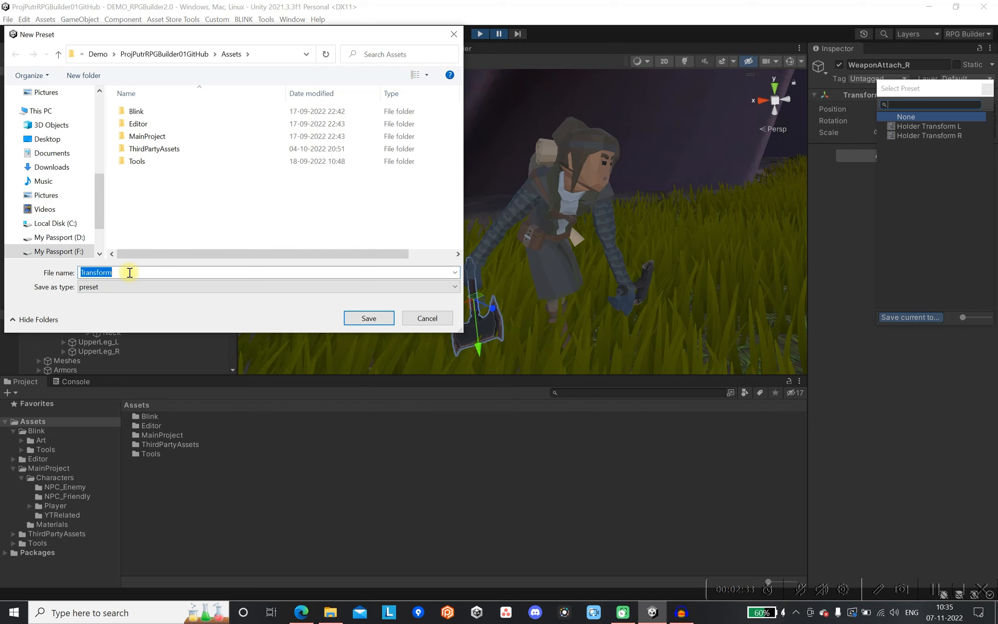
type("Pres")
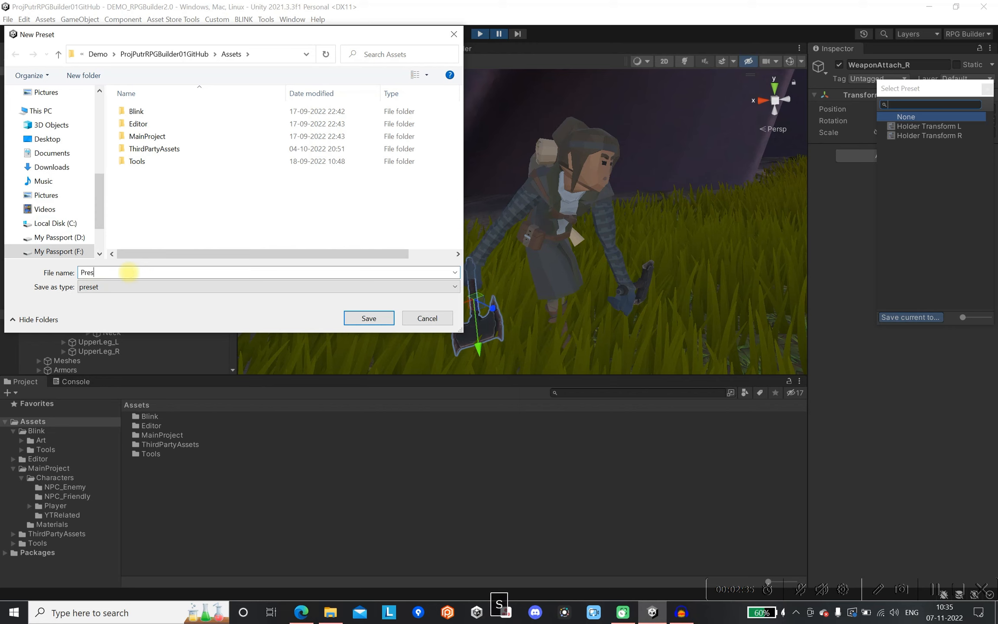
type("et1")
left_click(368, 318)
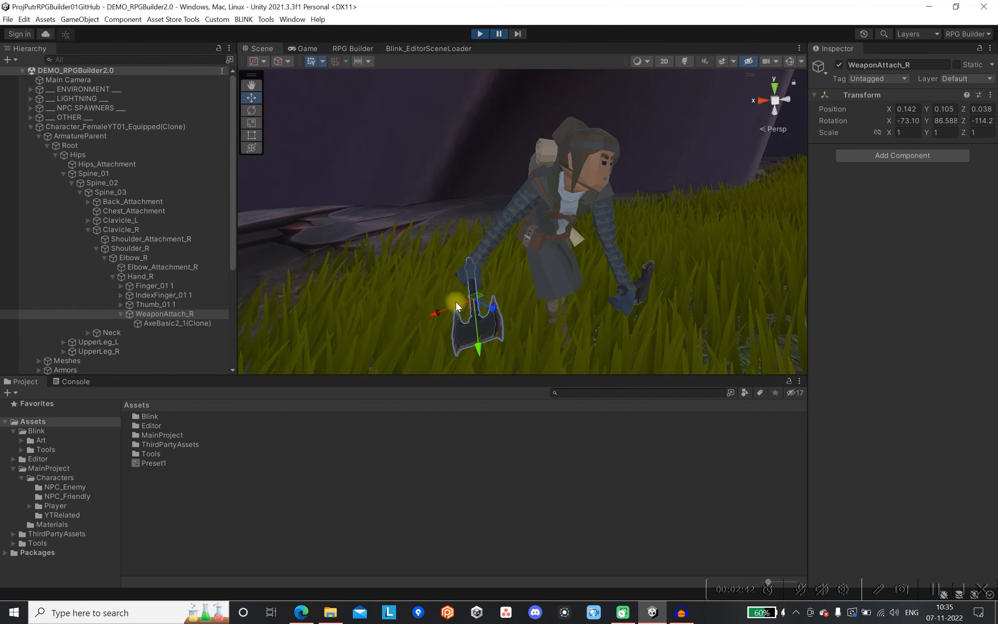
Stop Play mode and open the Character_FemaleYT01_Equipped prefab from the YTRelated folder for editing.
left_click(481, 34)
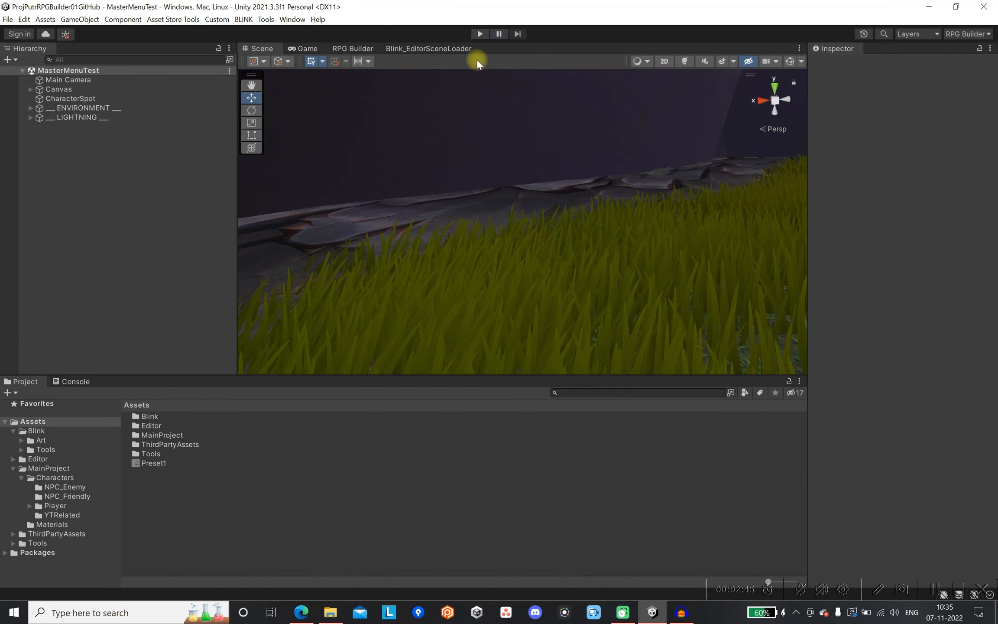
left_click(62, 517)
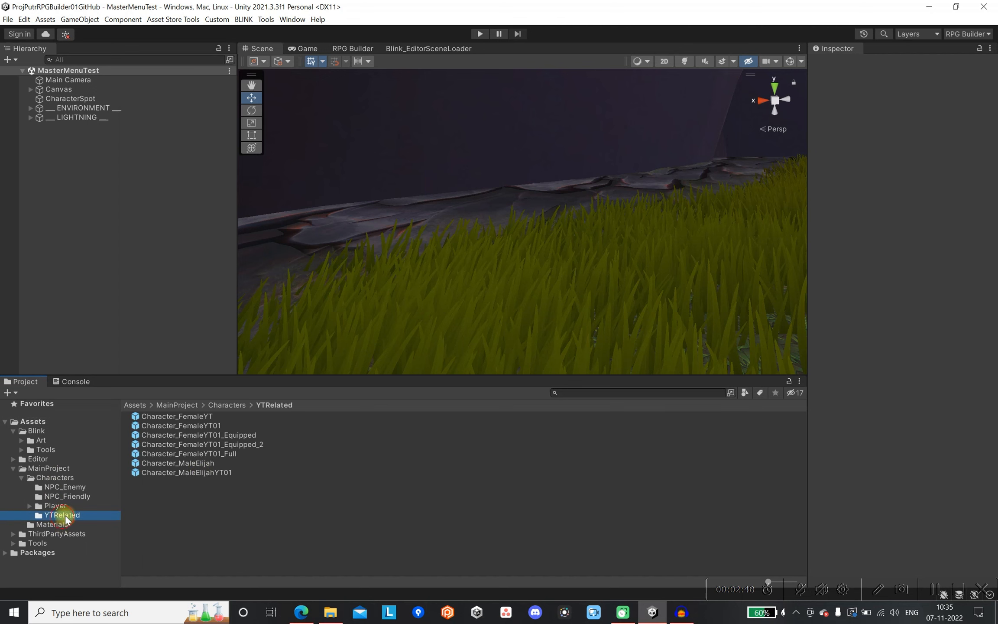
double_click(232, 435)
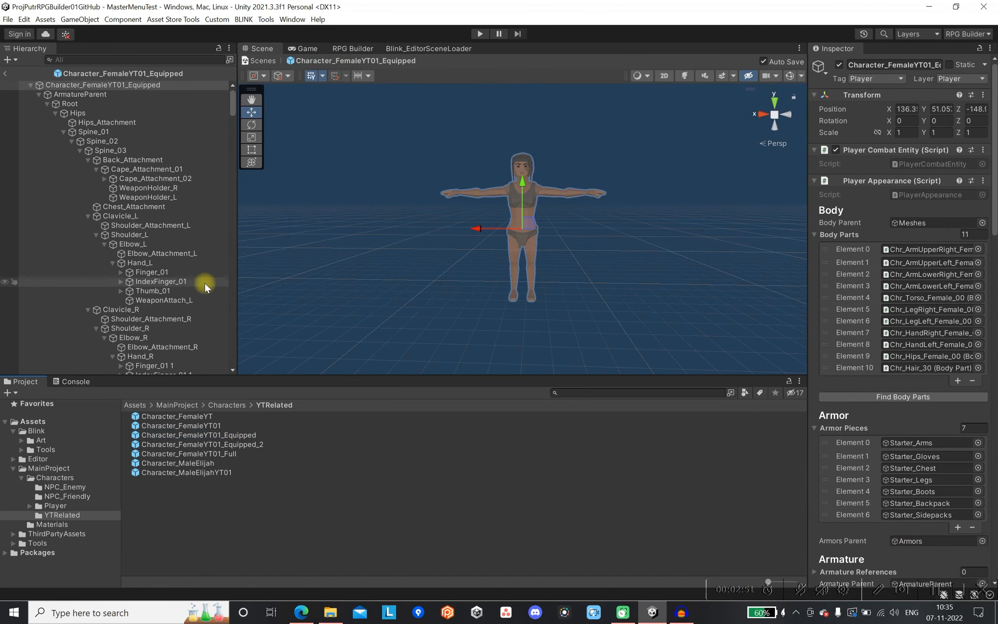
scroll(190, 289, "down", 3)
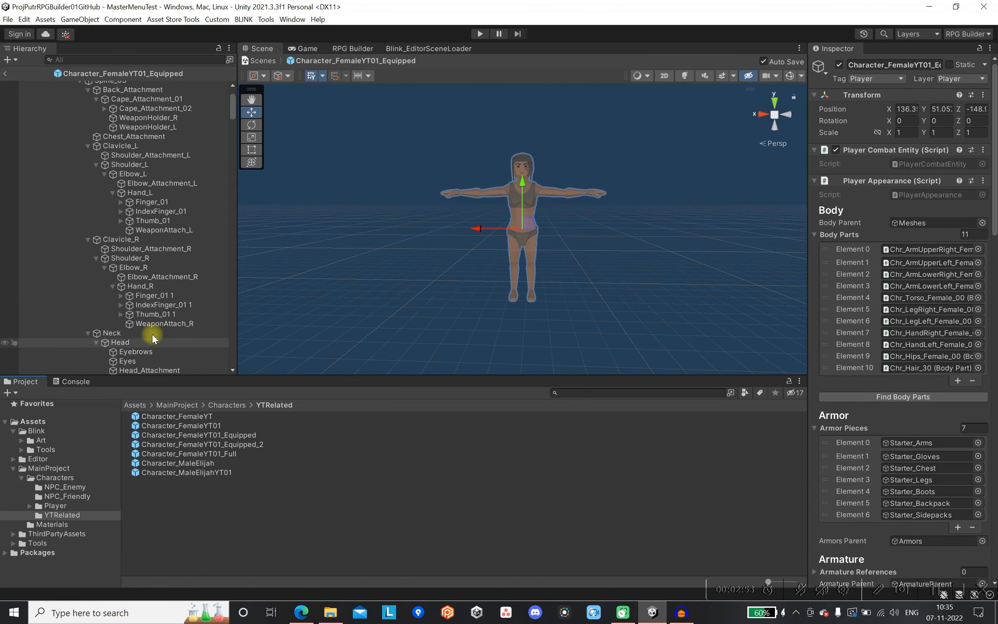
Apply the Preset1 transform preset to the prefab's WeaponAttach_R object.
left_click(190, 324)
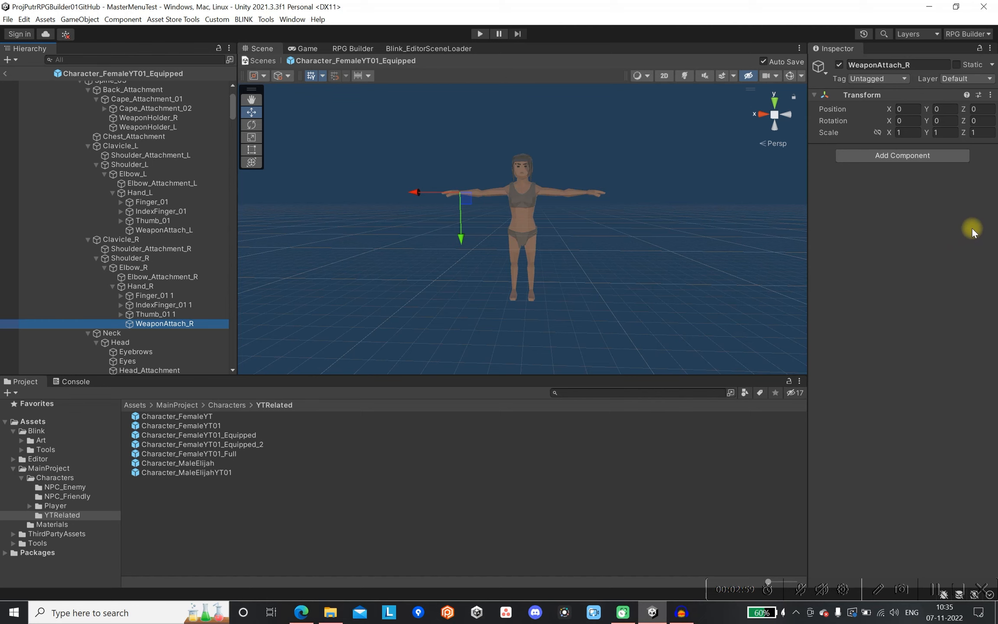
left_click(980, 96)
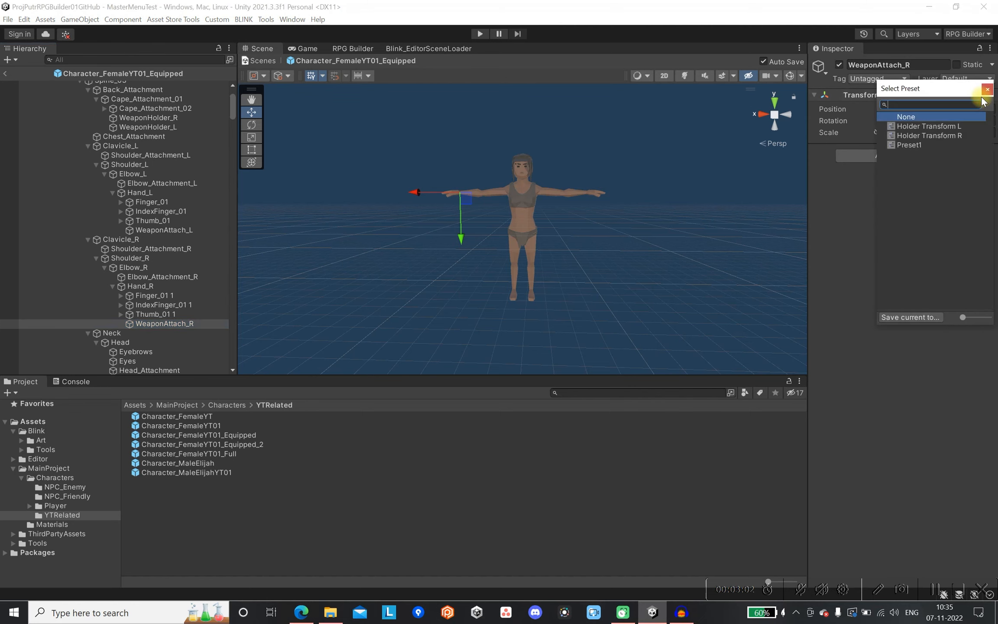
left_click(928, 146)
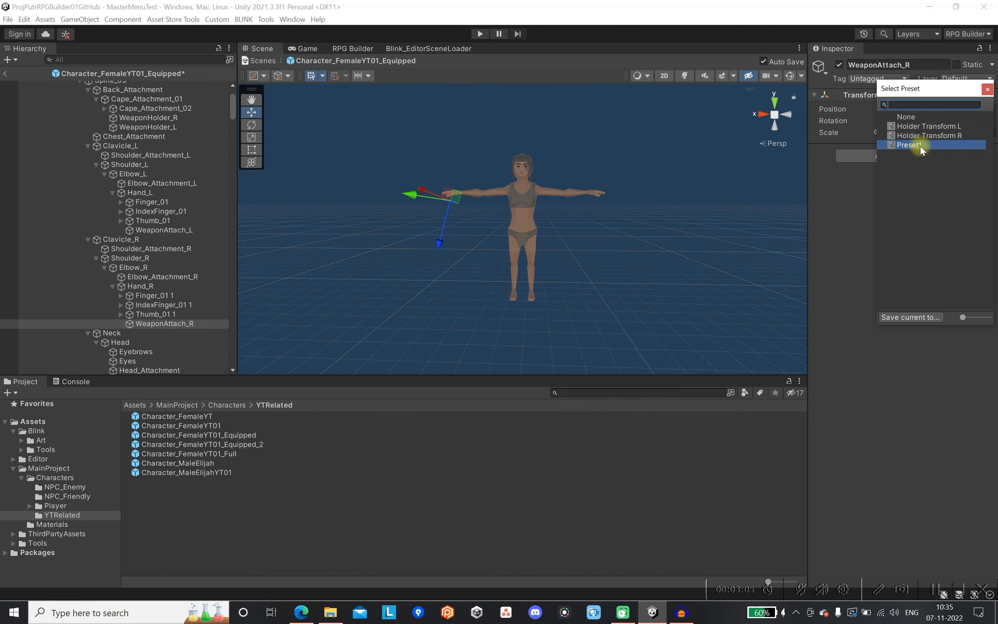
double_click(919, 145)
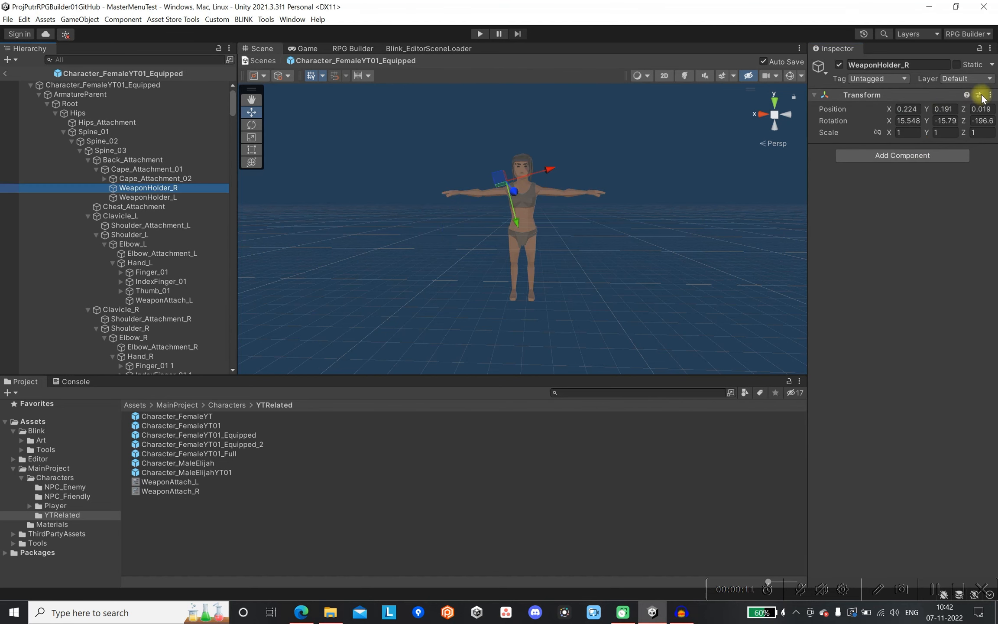
left_click(980, 97)
Review the transform presets available for WeaponHolder_L, WeaponAttach_L and WeaponAttach_R in the prefab.
left_click(165, 198)
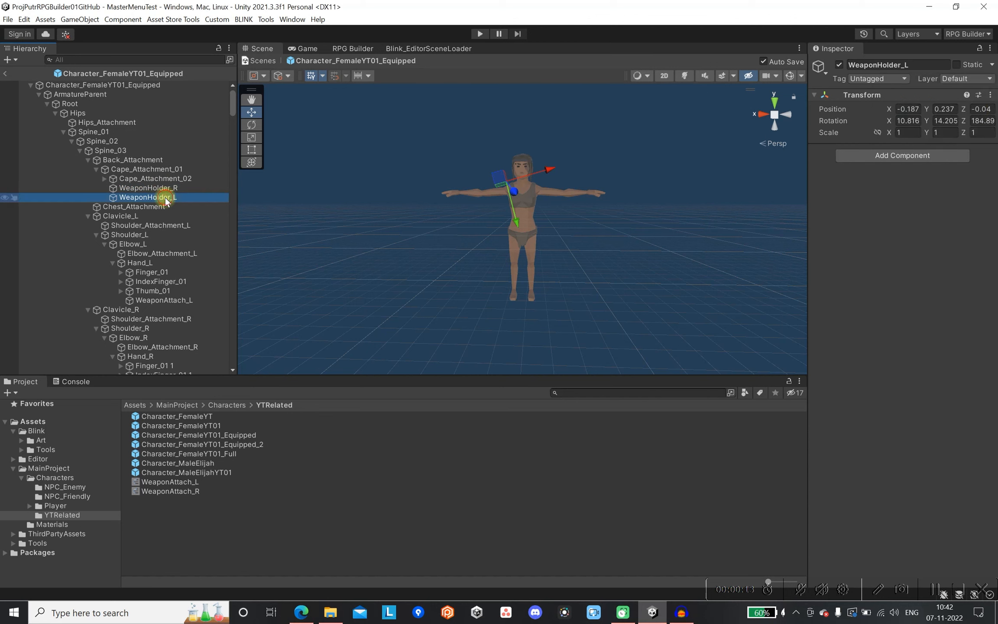
left_click(978, 95)
left_click(164, 300)
left_click(978, 95)
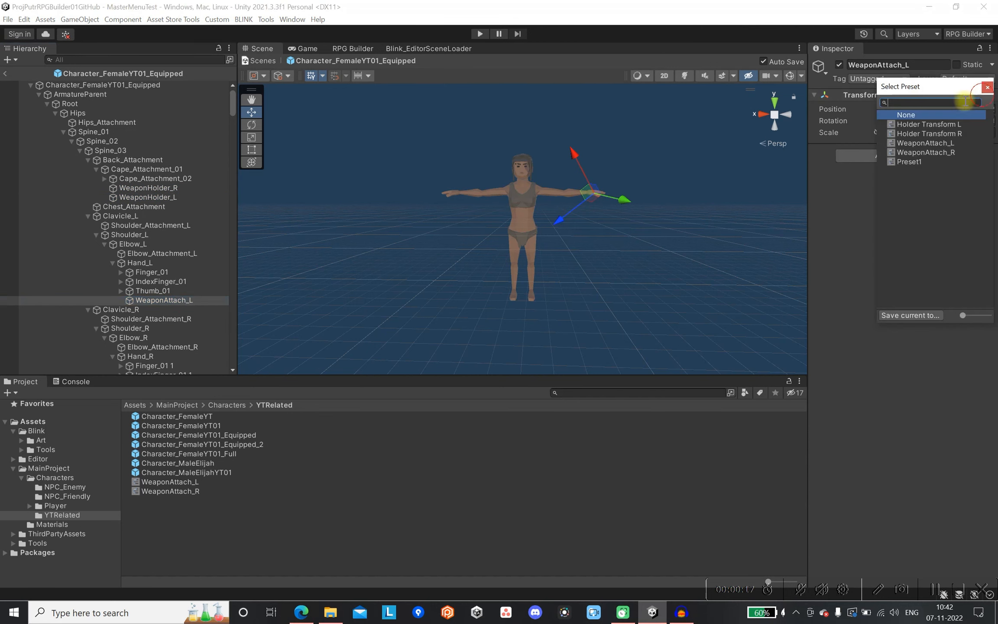
scroll(193, 351, "down", 2)
left_click(190, 357)
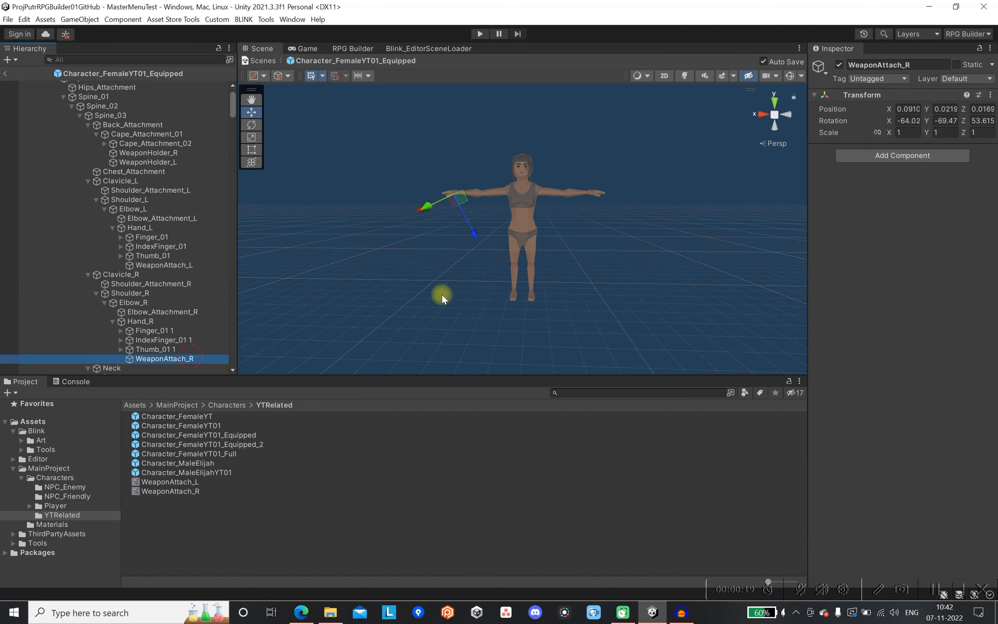
left_click(978, 95)
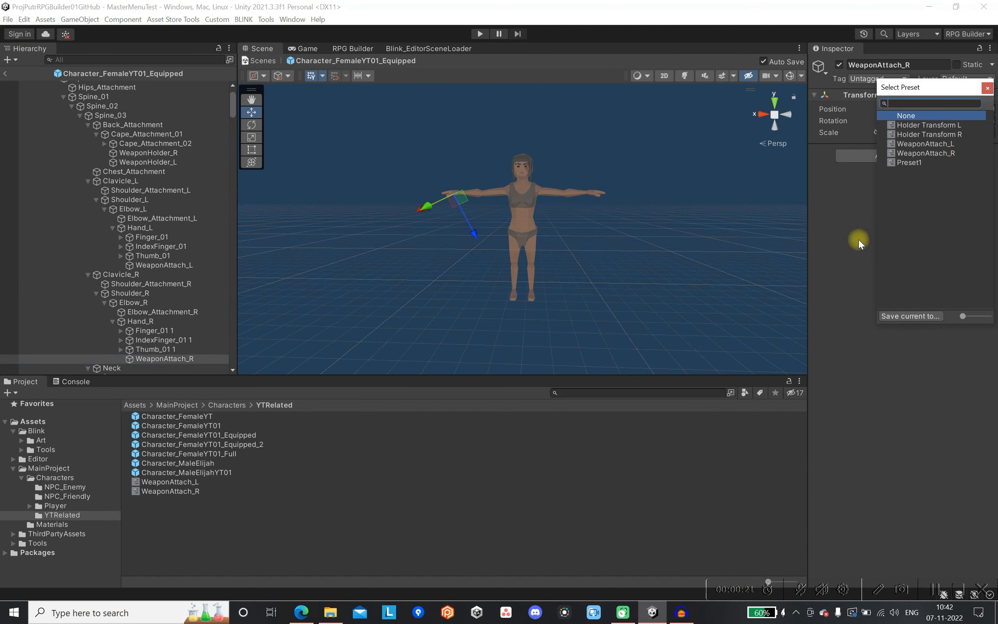
left_click(846, 242)
Exit prefab editing, run the game in Play mode and continue to the saved character selection.
left_click(23, 74)
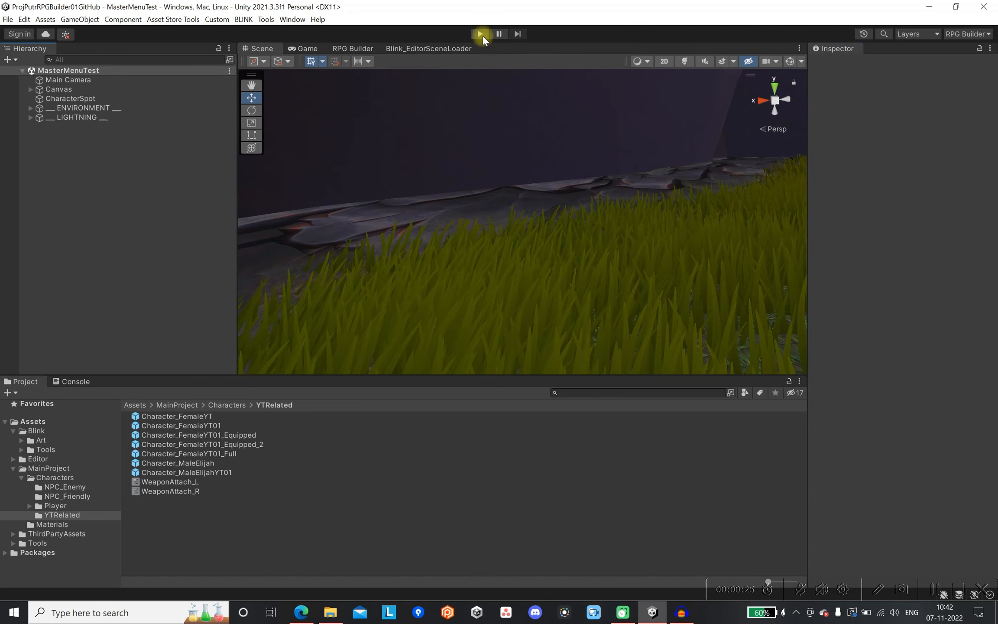
left_click(480, 34)
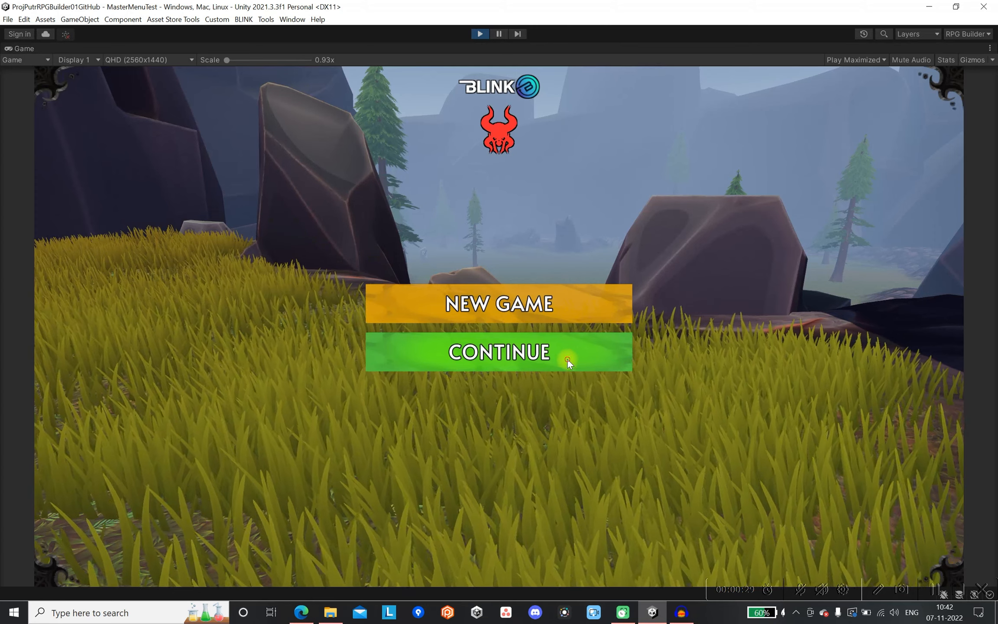
left_click(568, 357)
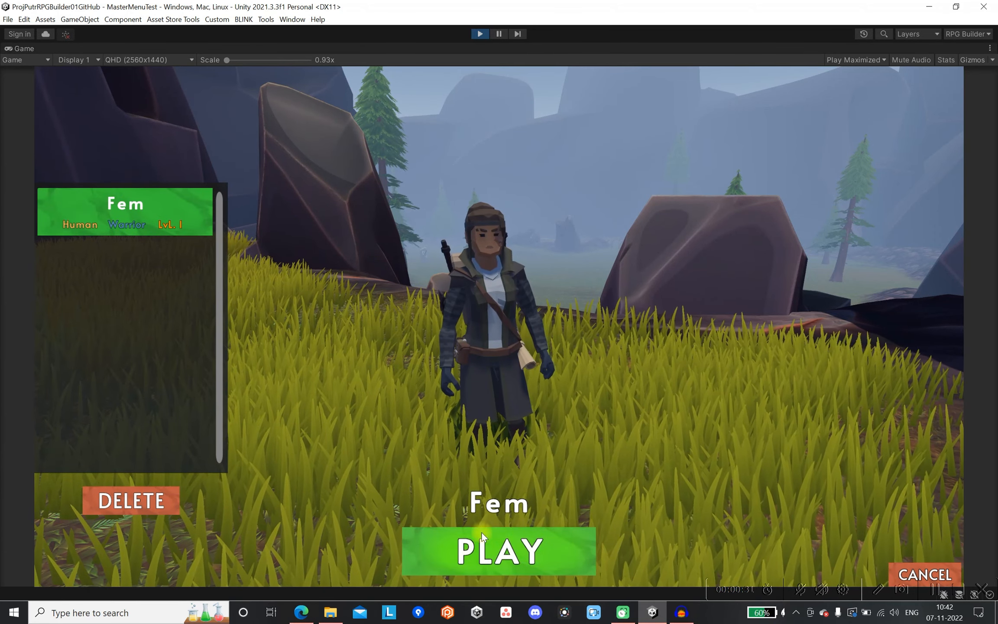
Enter the game with the saved Warrior character and move around to inspect the axes attached to her back.
left_click(522, 541)
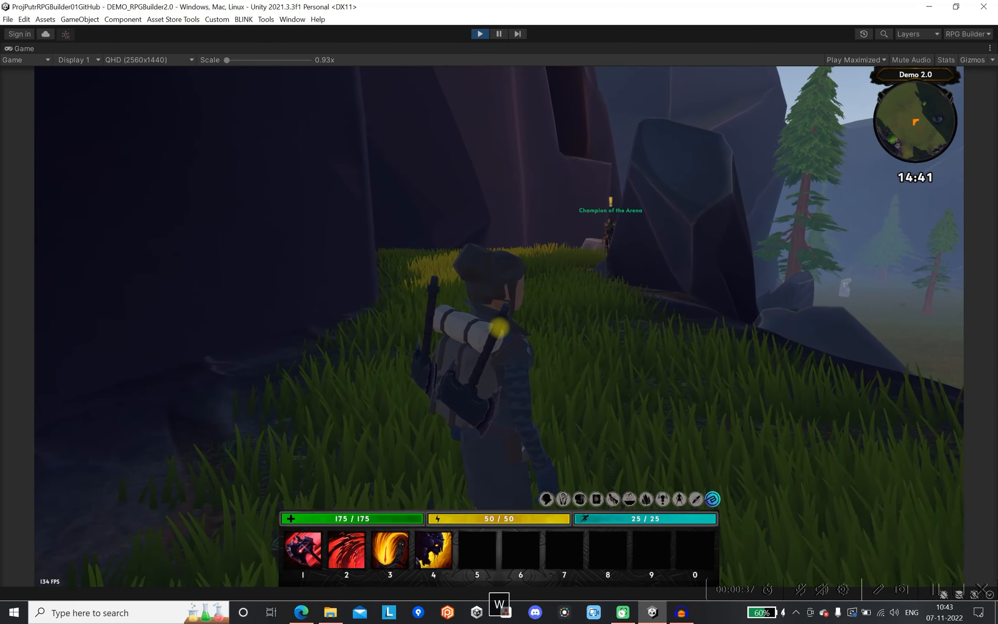
key("s")
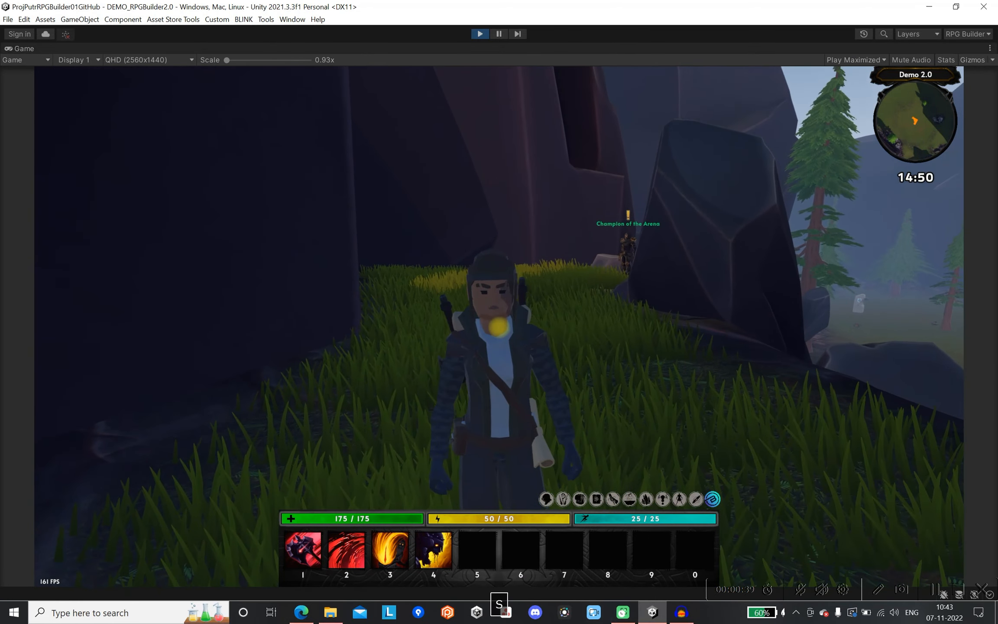
key("w")
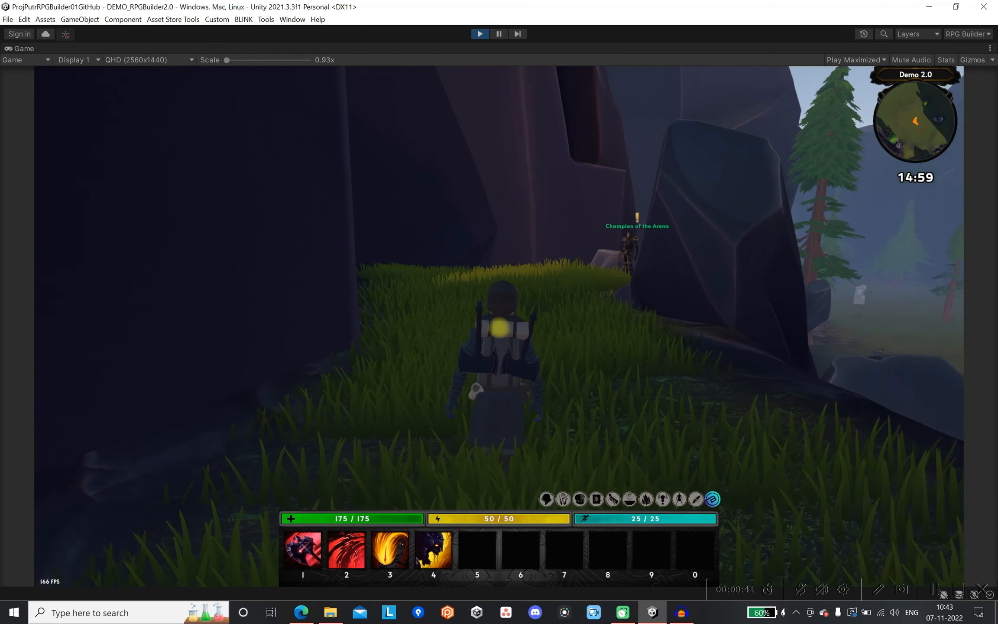
key("alt")
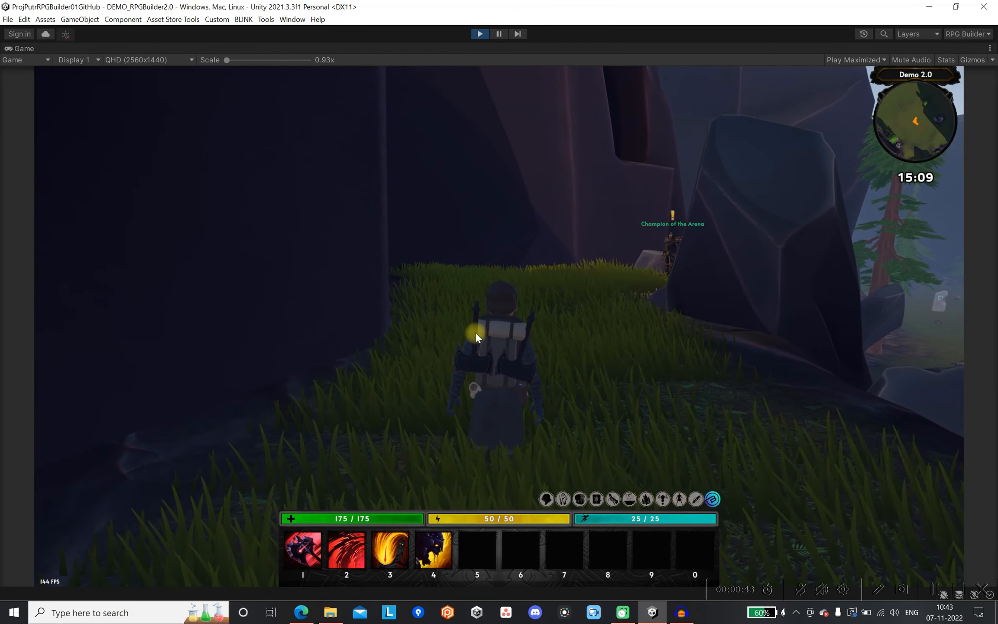
key("alt")
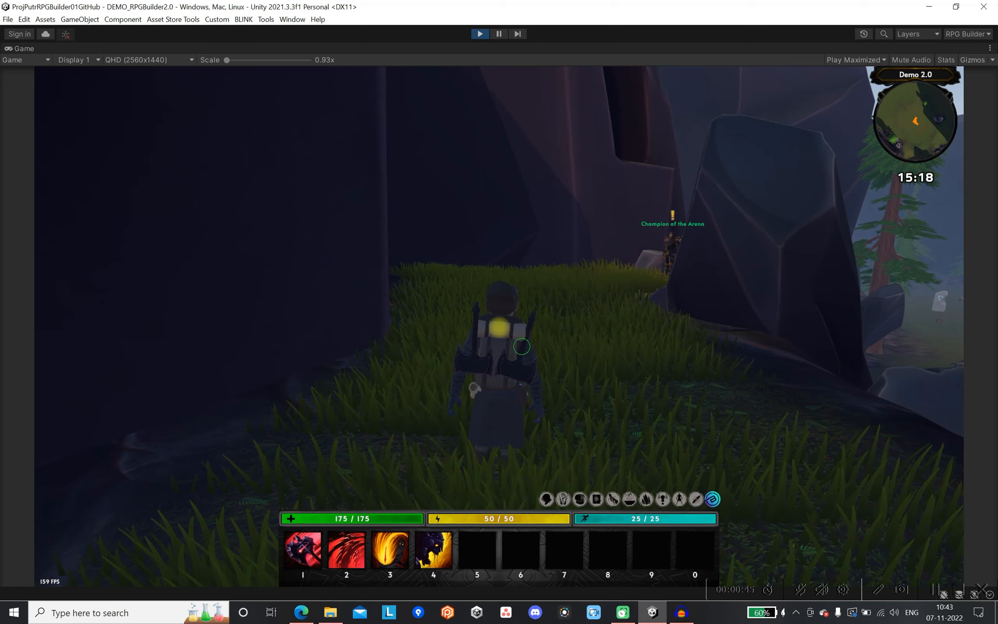
scroll(499, 328, "up", 3)
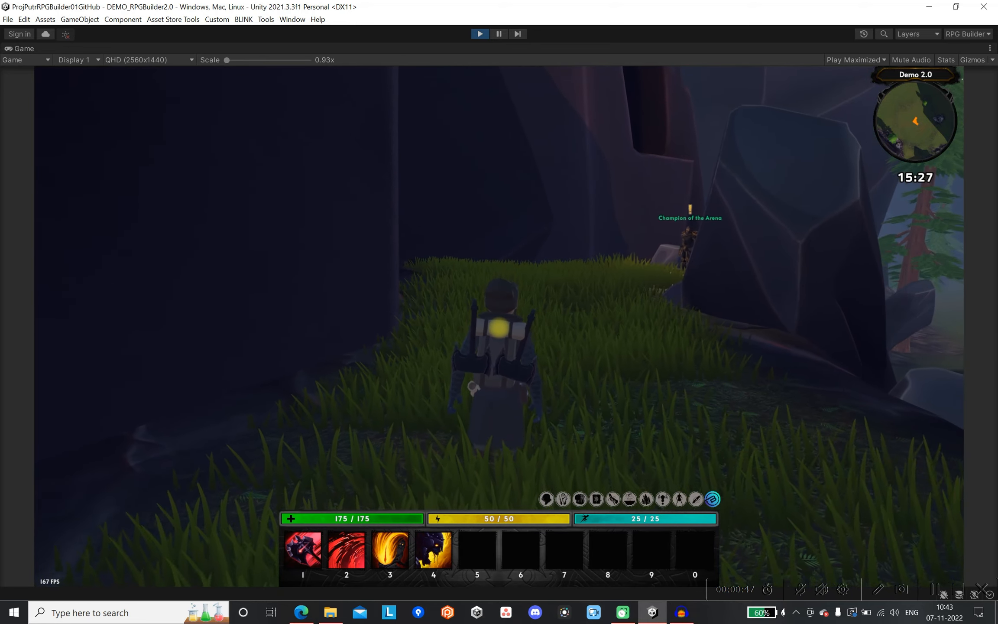
Use the Warrior's first action bar ability repeatedly to check how the axes sit in her hands during attacks.
key("1")
key("1")
key("1")
key("1")
key("1")
key("1")
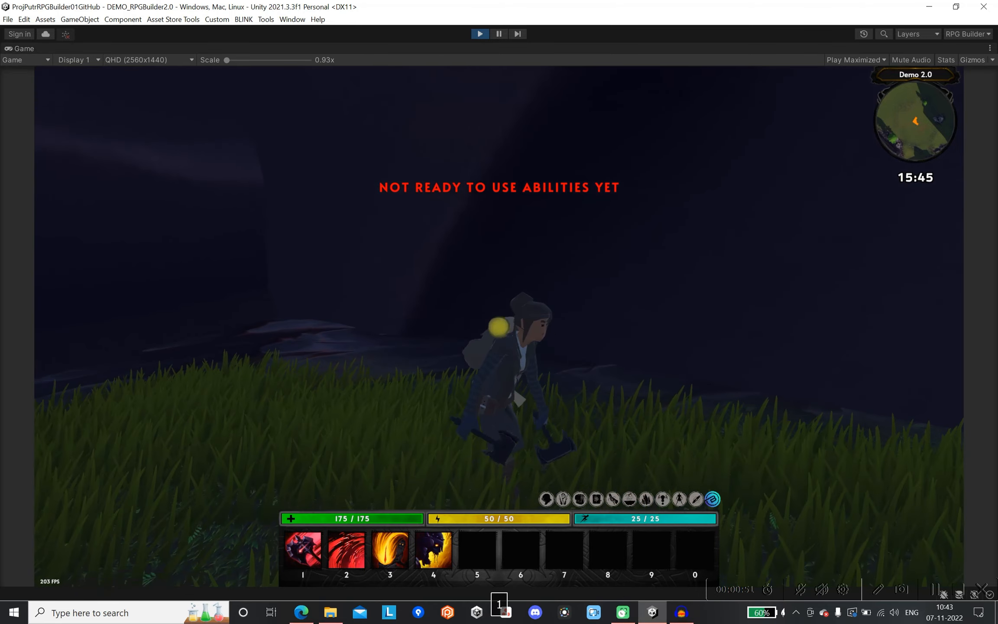
key("1")
key("1")
key("1")
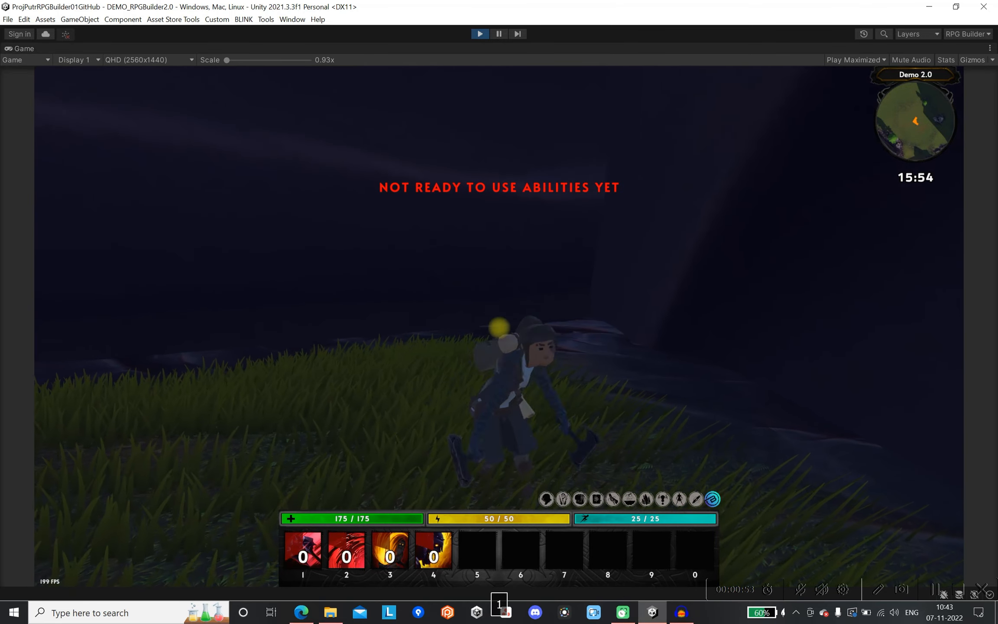